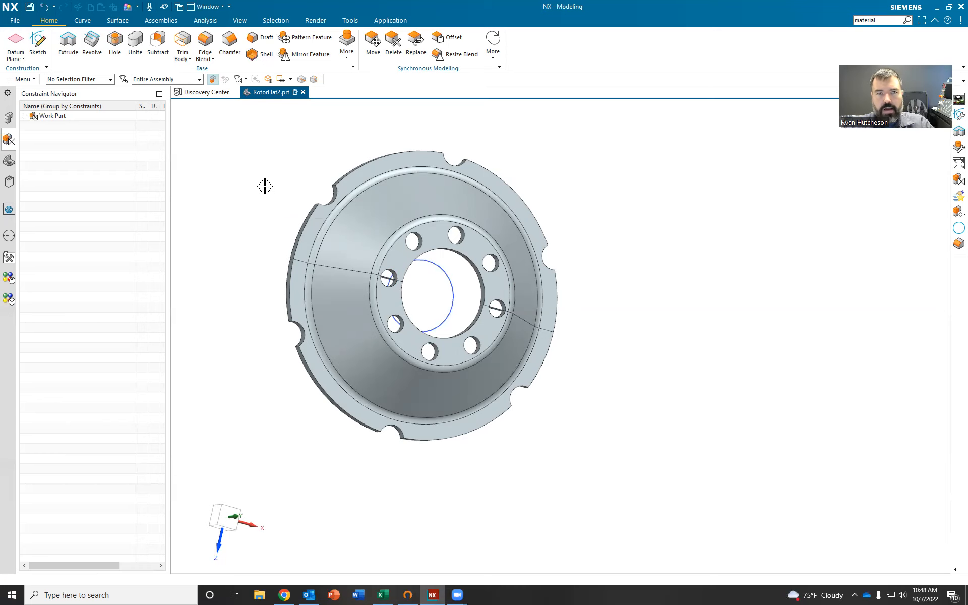
# Measure the outer cylindrical rim face of the rotor hat to check its radius.
pyautogui.click(204, 20)
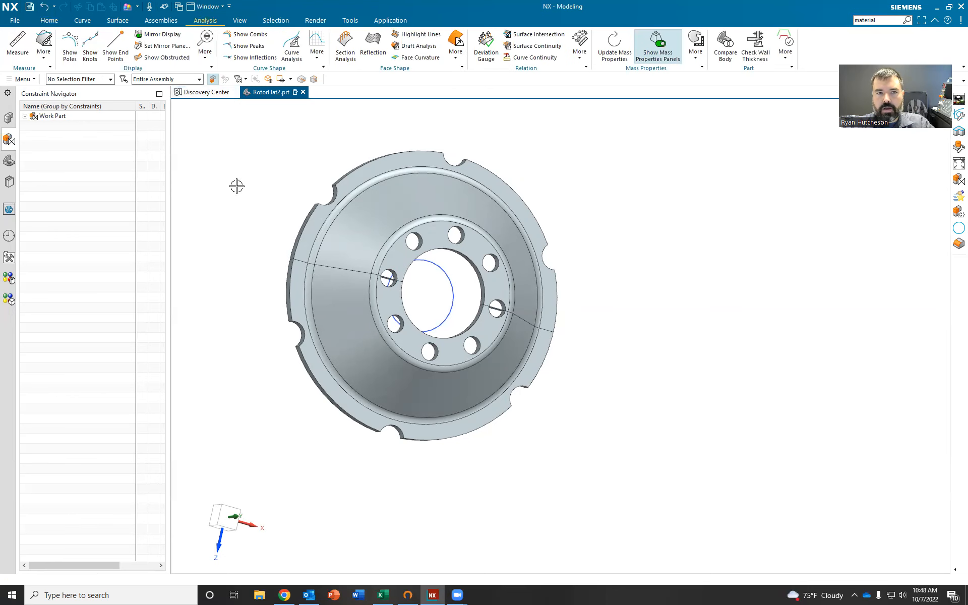
pyautogui.click(15, 47)
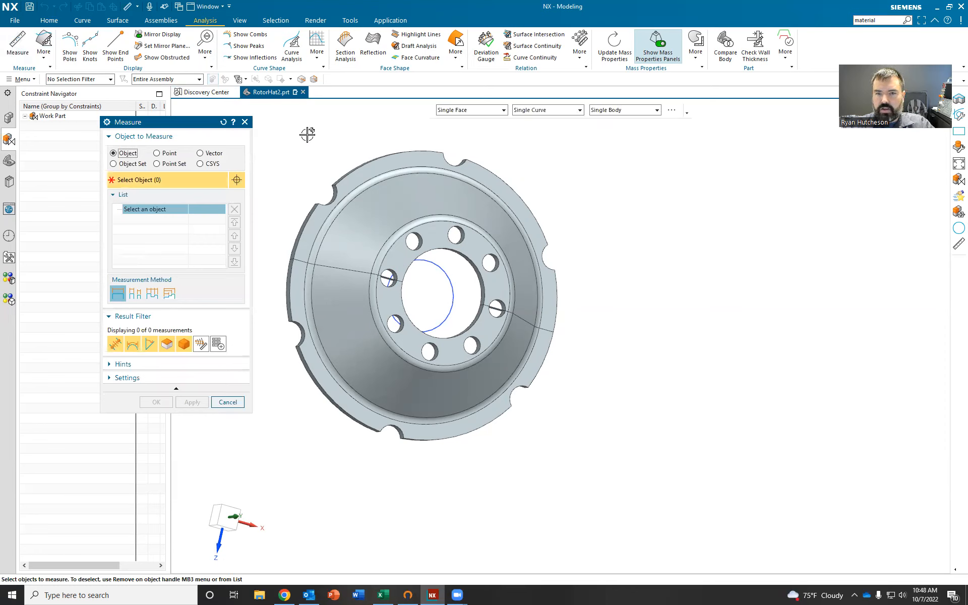
pyautogui.moveTo(292, 143)
pyautogui.mouseDown(button='middle')
pyautogui.moveTo(327, 153)
pyautogui.moveTo(310, 144)
pyautogui.mouseUp(button='middle')
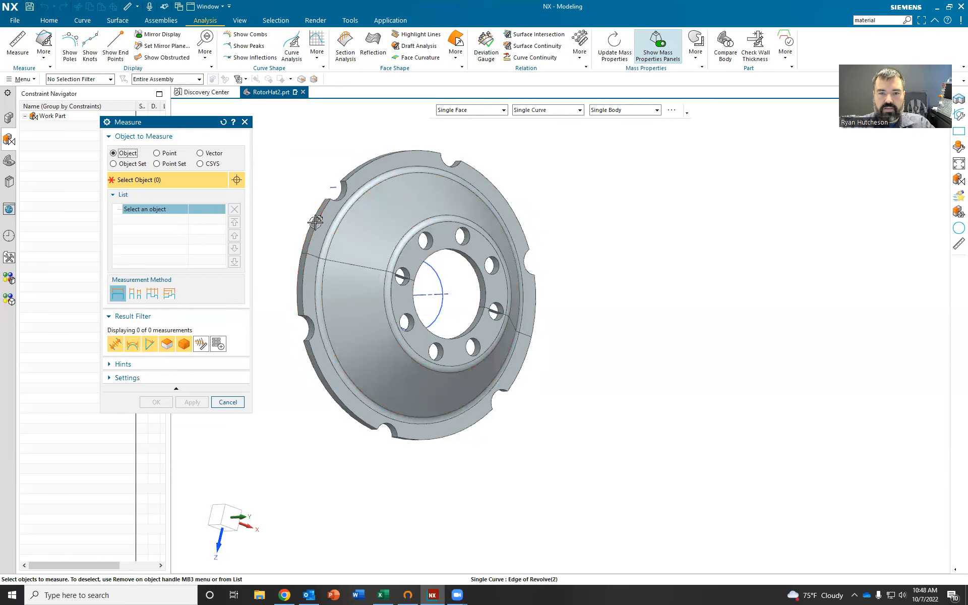
pyautogui.moveTo(313, 222)
pyautogui.scroll(4, 313, 222)
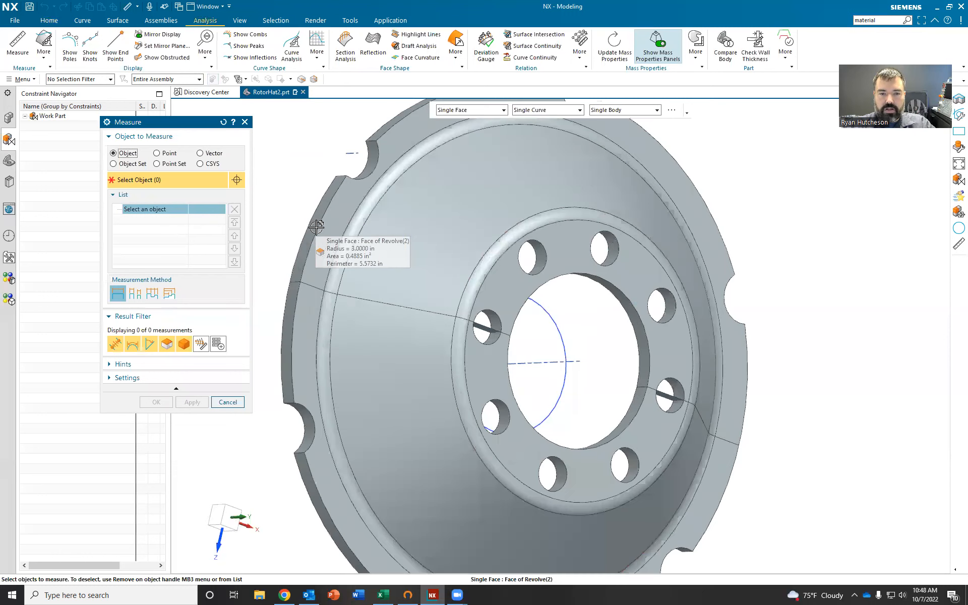
pyautogui.click(311, 225)
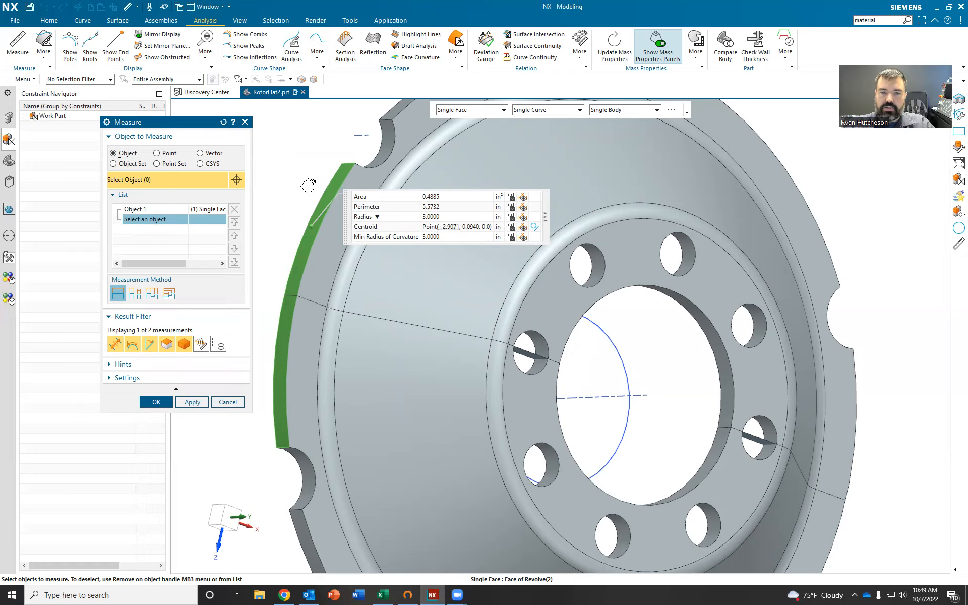
pyautogui.scroll(-1, 308, 187)
pyautogui.click(313, 219)
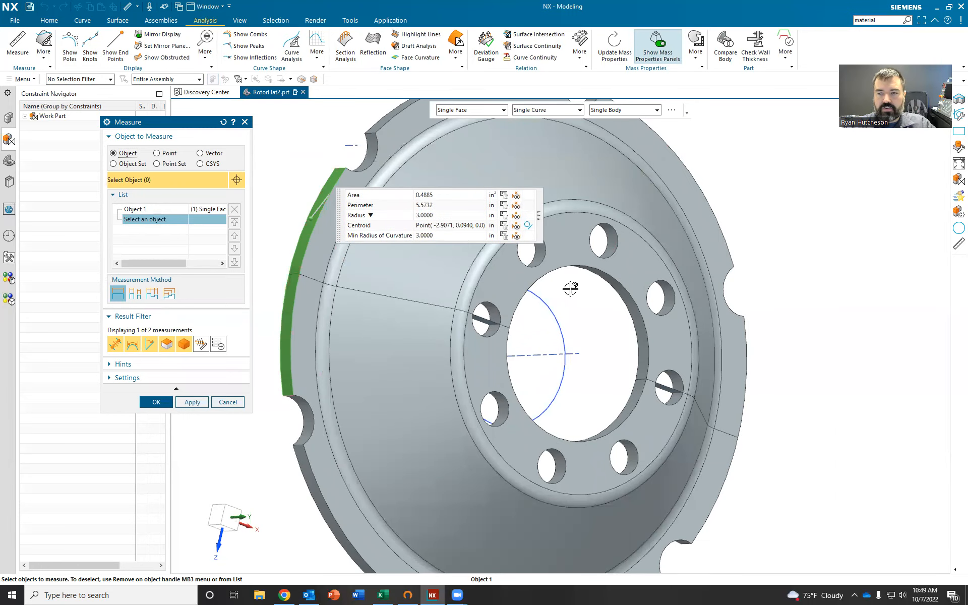
# Measure the distance from the outer rim face to the central bore face, and remove the bore from the measured objects.
pyautogui.click(616, 285)
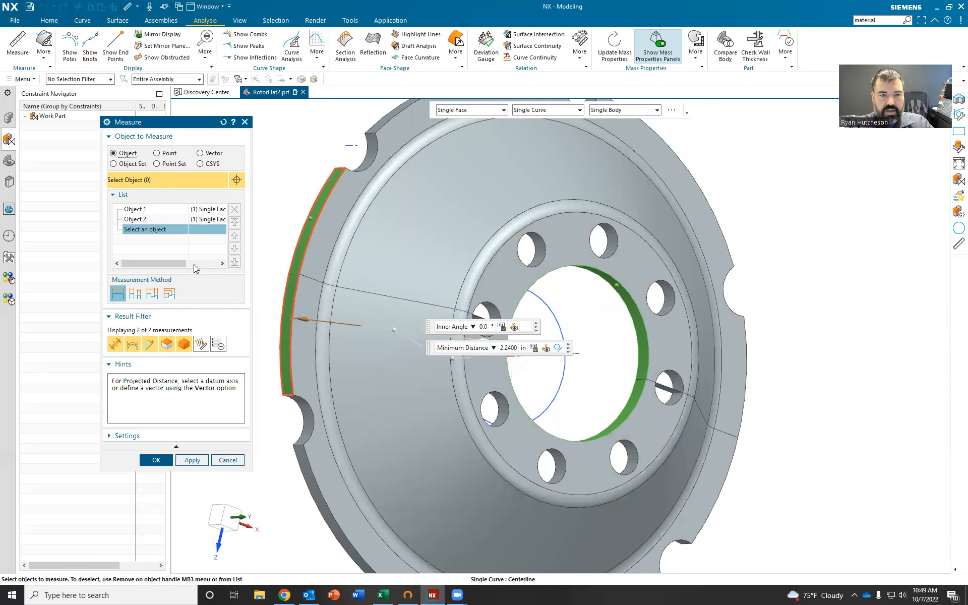
pyautogui.click(135, 220)
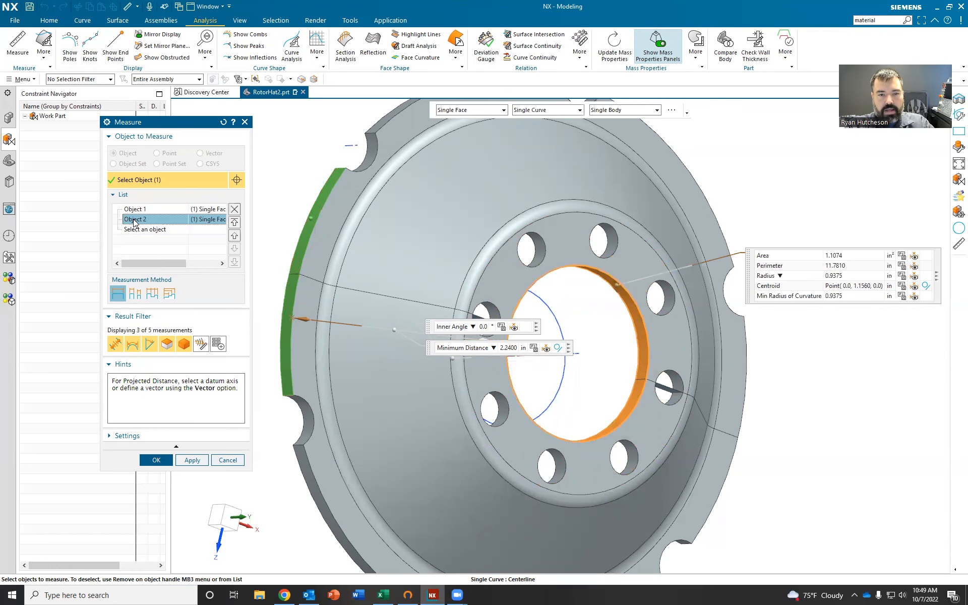
pyautogui.click(234, 209)
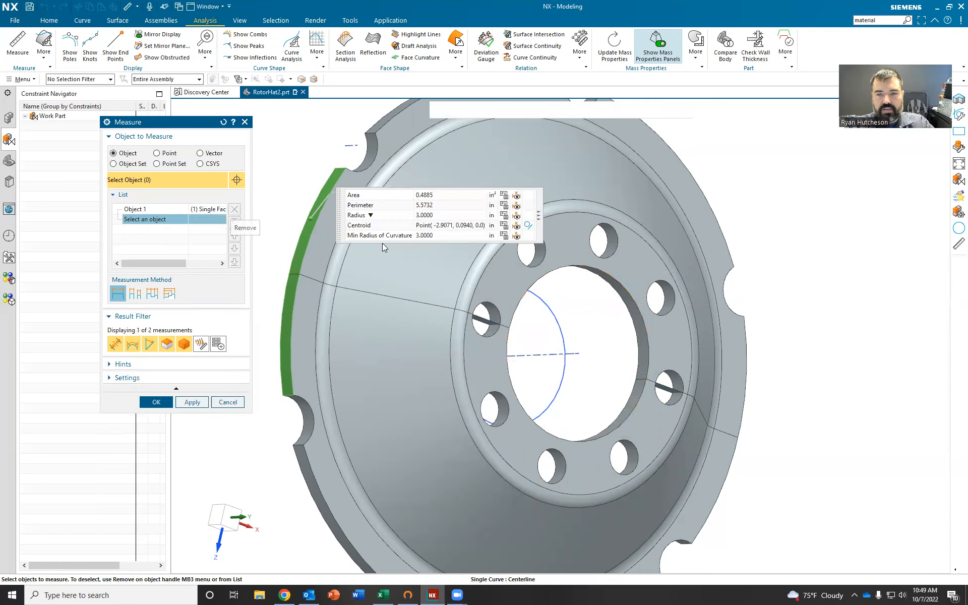
# Measure the distance from the outer rim face to a bolt hole, and remove both faces from the measured objects.
pyautogui.click(537, 252)
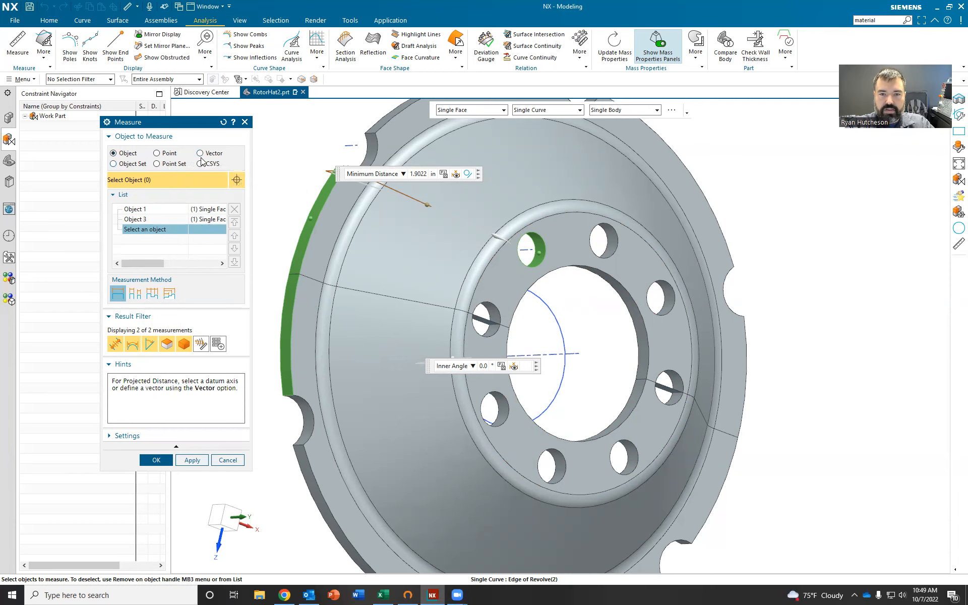
pyautogui.scroll(-3, 363, 223)
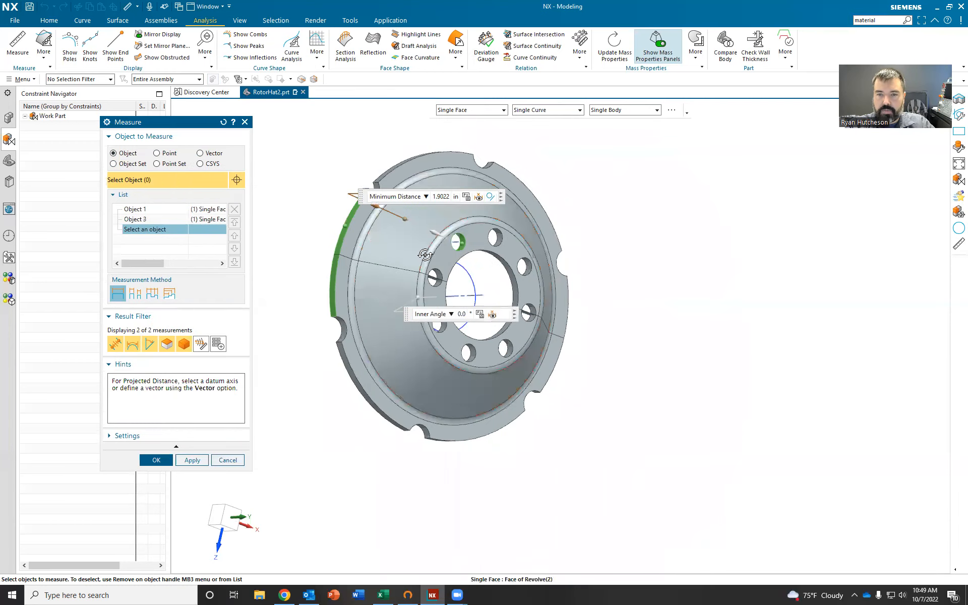
pyautogui.moveTo(426, 254); pyautogui.dragTo(420, 259, button='middle')
pyautogui.moveTo(356, 232); pyautogui.dragTo(407, 227, button='middle')
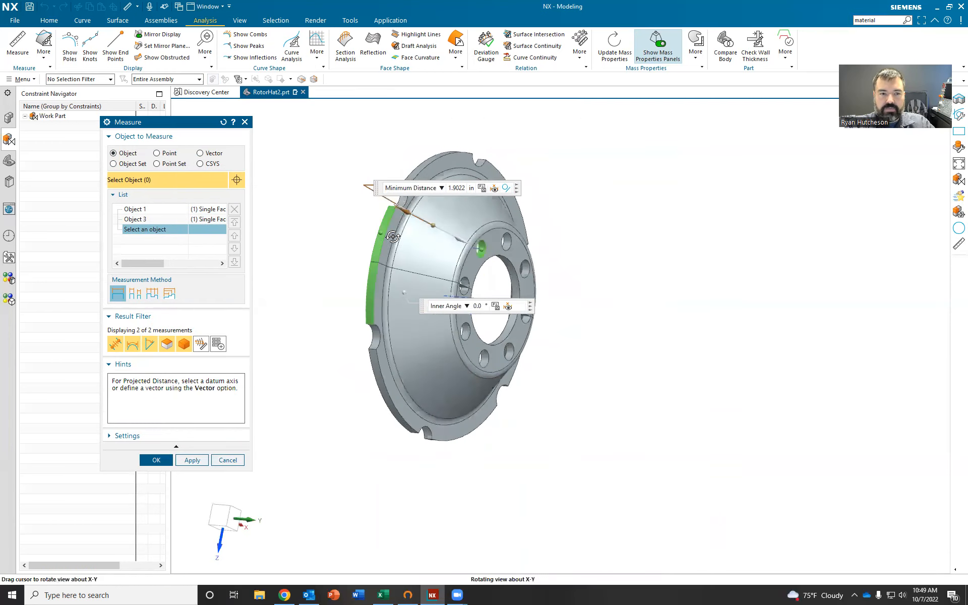
pyautogui.click(146, 220)
pyautogui.click(234, 209)
pyautogui.click(186, 209)
pyautogui.click(234, 210)
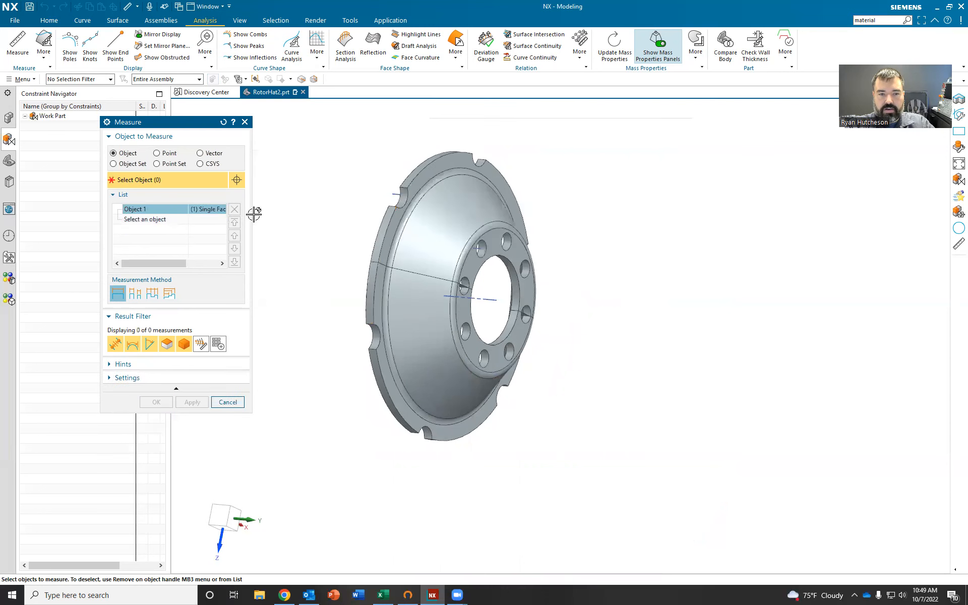
# Measure the distance between the flat hub face with the bolt holes and the back face of the outer flange.
pyautogui.click(487, 245)
pyautogui.moveTo(321, 192); pyautogui.dragTo(421, 195, button='middle')
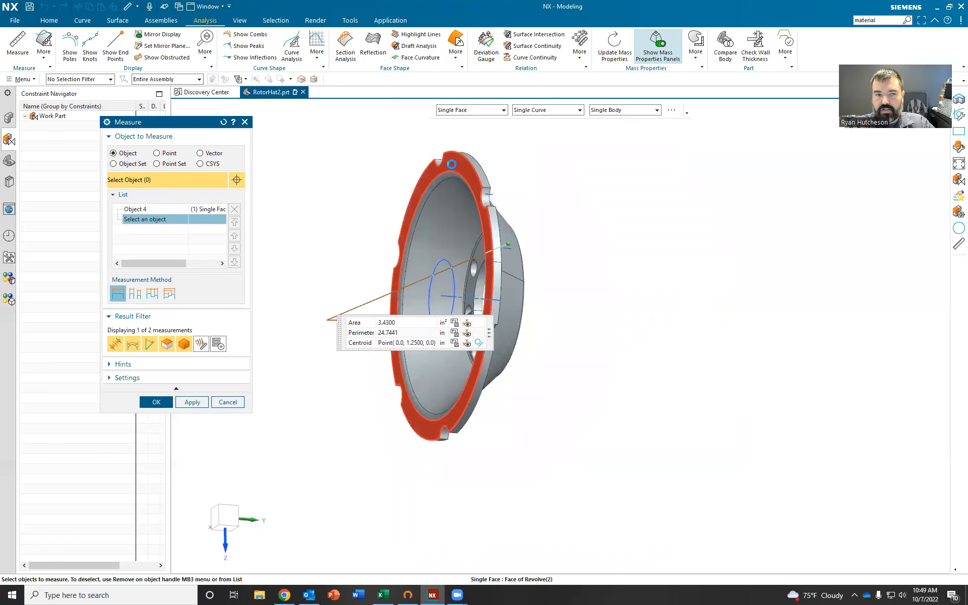
pyautogui.click(453, 164)
pyautogui.moveTo(407, 242); pyautogui.dragTo(373, 242, button='middle')
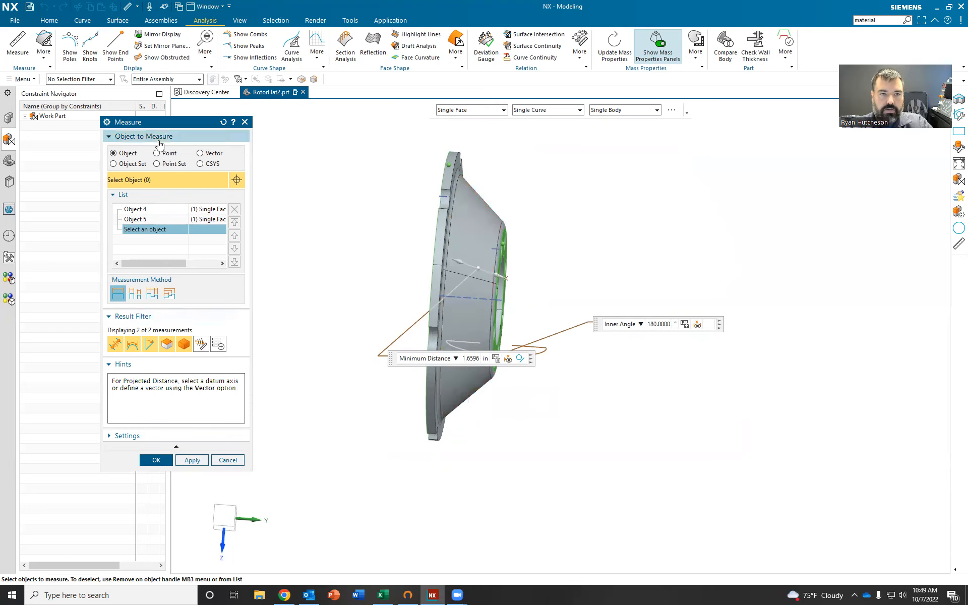
pyautogui.click(227, 460)
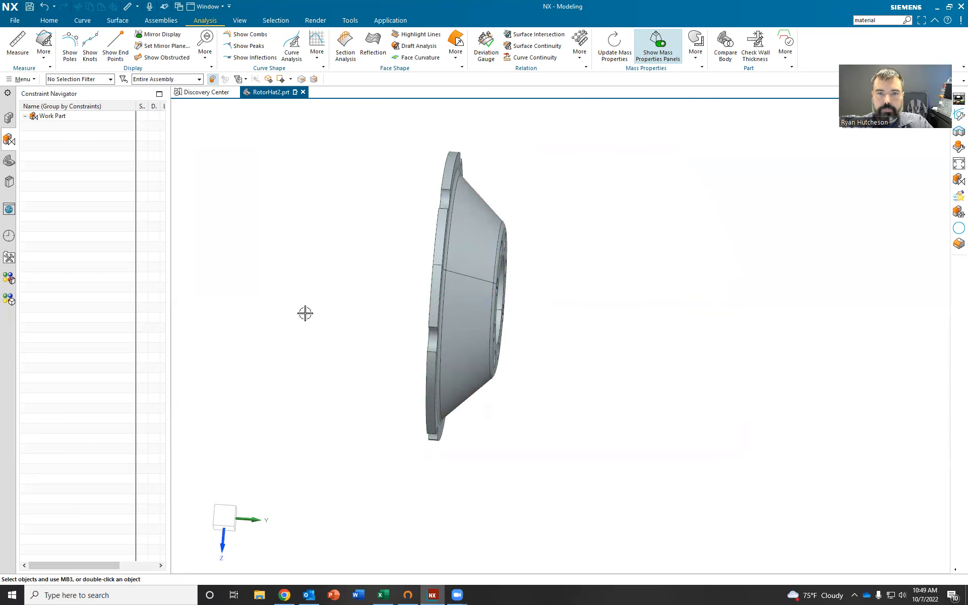
pyautogui.moveTo(358, 252); pyautogui.dragTo(304, 252, button='middle')
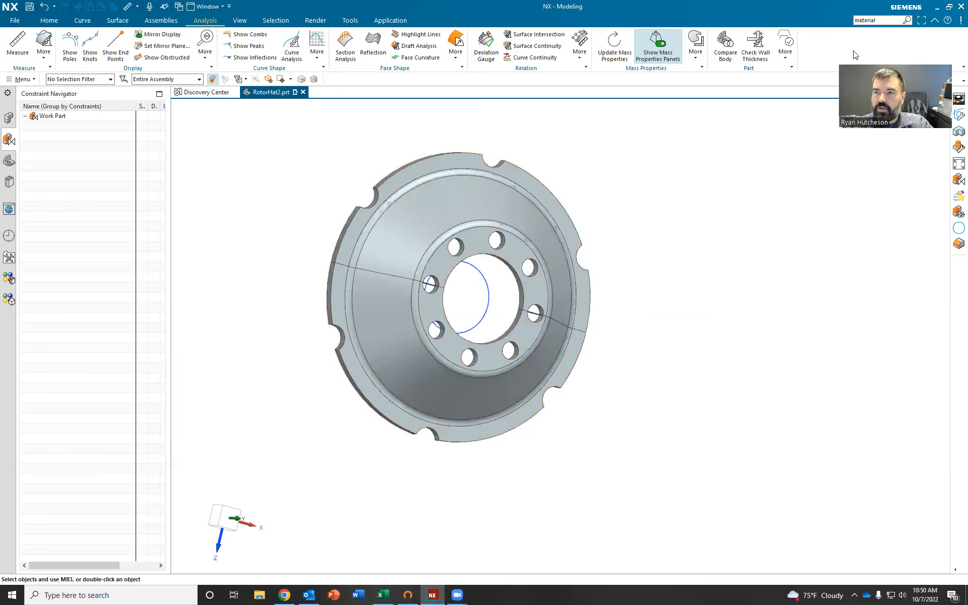
# Search the commands for "material" and start Assign Materials.
pyautogui.click(876, 20)
pyautogui.press('BackSpace')
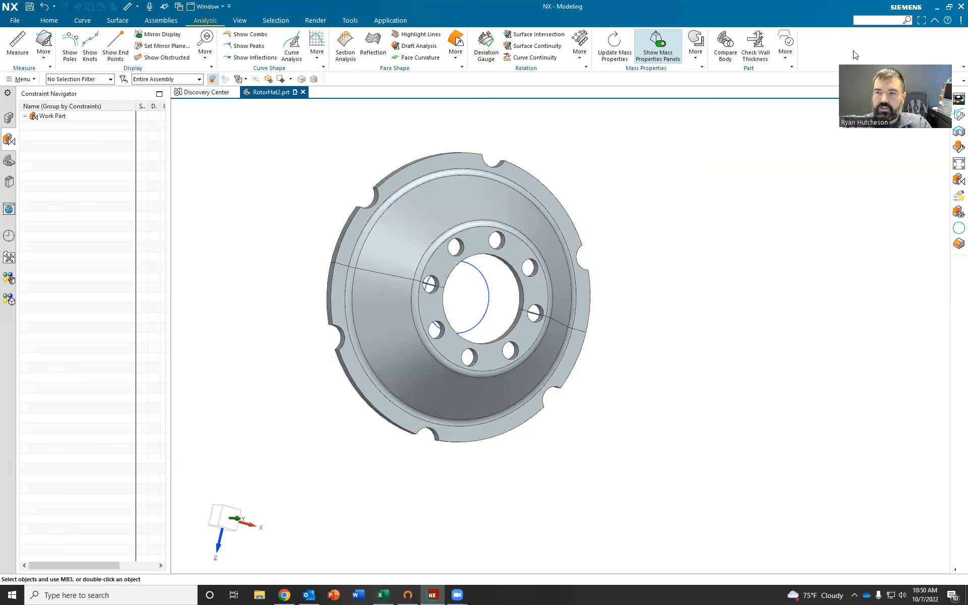
pyautogui.write('material')
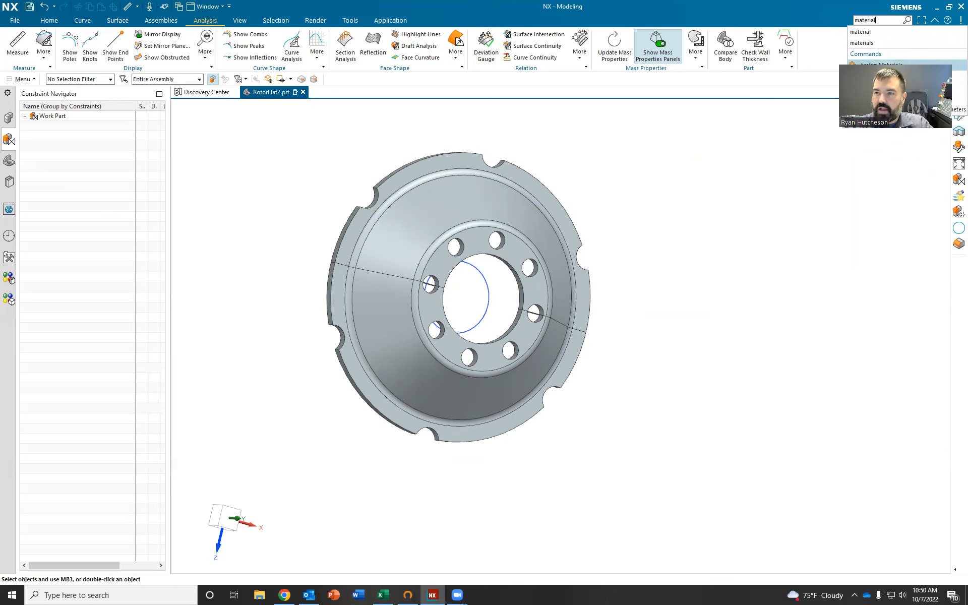
pyautogui.click(879, 64)
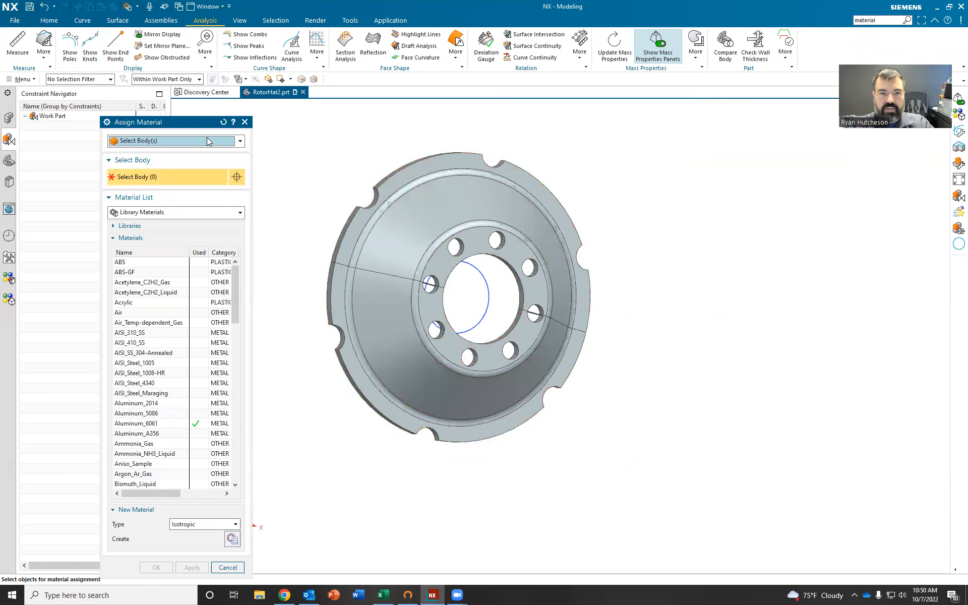
pyautogui.moveTo(195, 126); pyautogui.dragTo(215, 110)
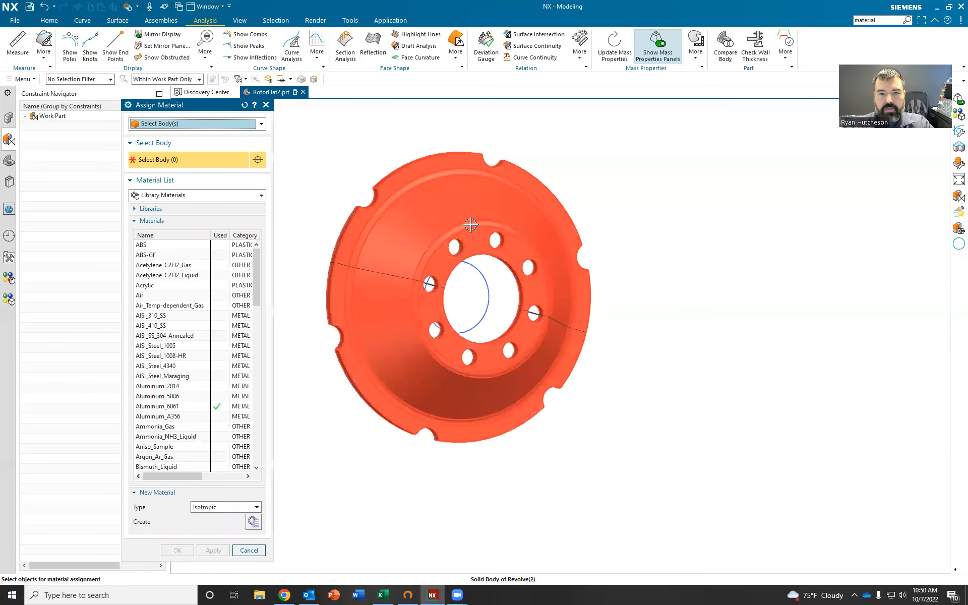
# Assign the library material Aluminum_6061 to the rotor hat body.
pyautogui.click(414, 209)
pyautogui.scroll(-4, 170, 361)
pyautogui.scroll(-1, 172, 361)
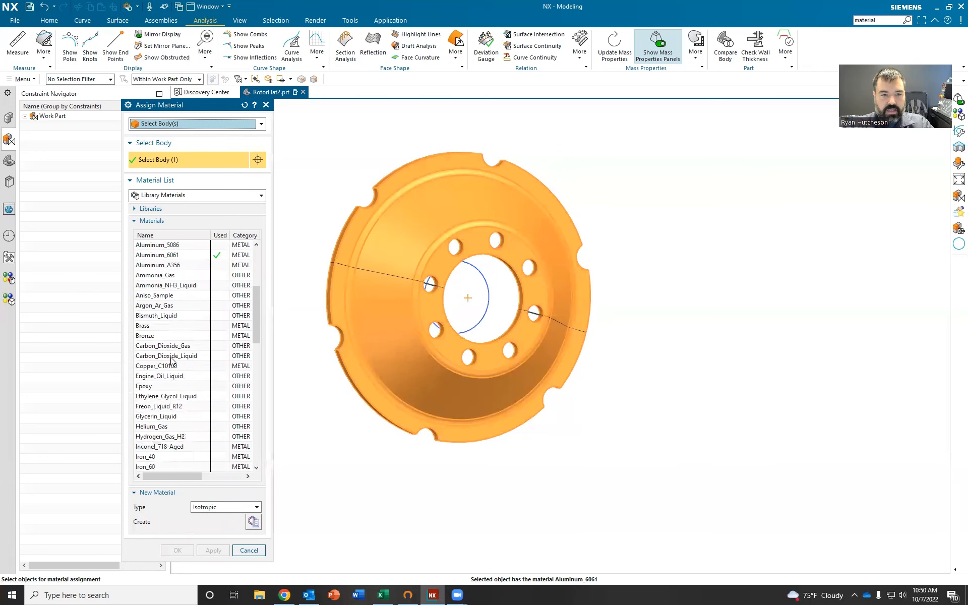
pyautogui.scroll(-15, 171, 361)
pyautogui.scroll(-1, 164, 358)
pyautogui.scroll(16, 170, 356)
pyautogui.scroll(3, 170, 354)
pyautogui.click(160, 286)
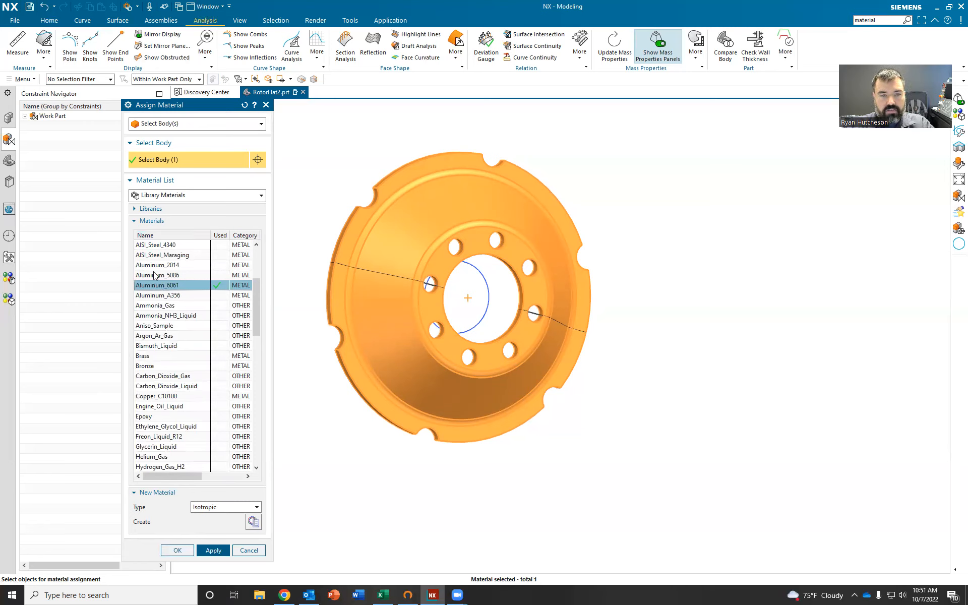
pyautogui.click(208, 550)
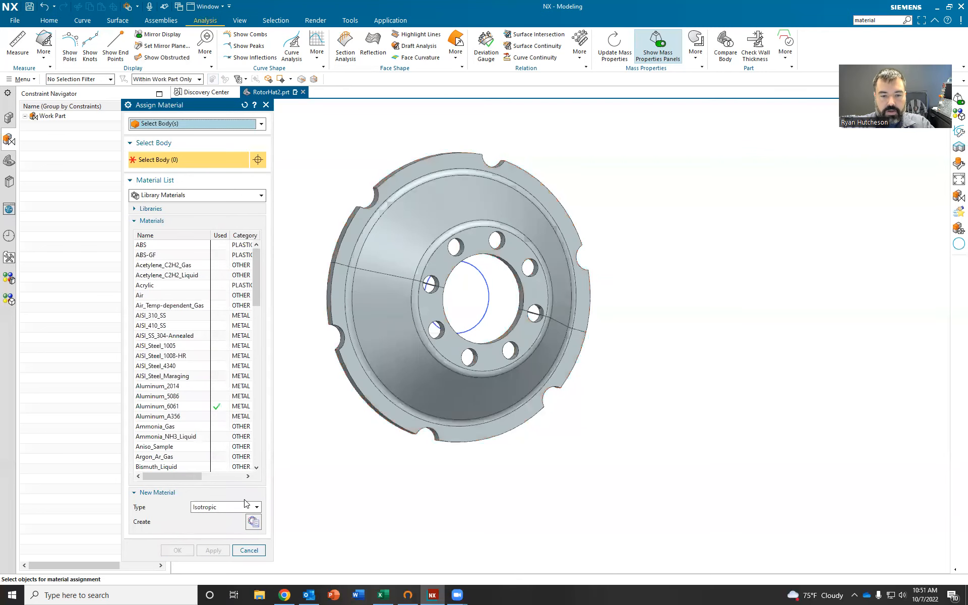
# Examine the density and mechanical properties that a new isotropic material can define, and leave without creating or assigning it.
pyautogui.click(253, 522)
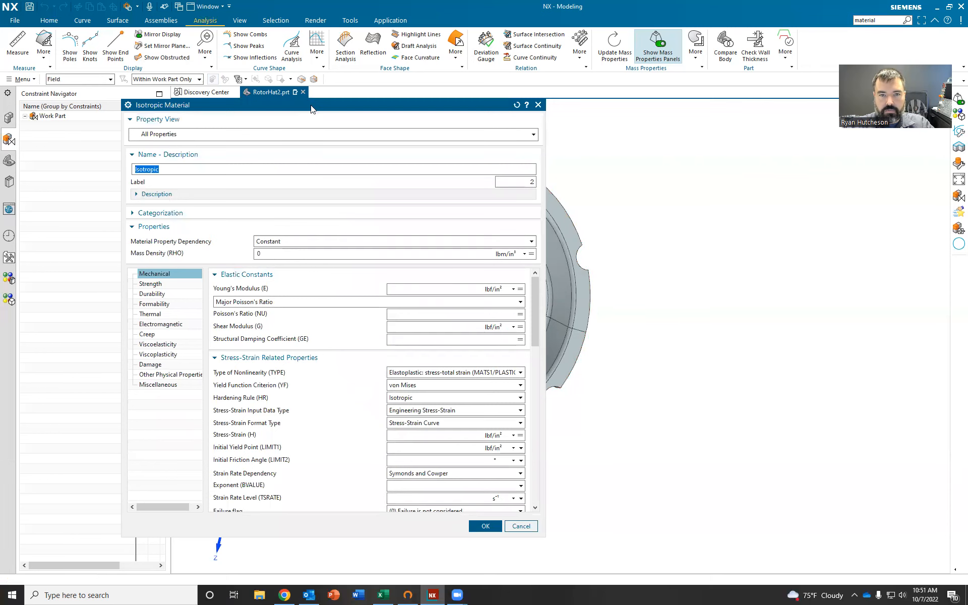
pyautogui.moveTo(314, 101); pyautogui.dragTo(363, 80)
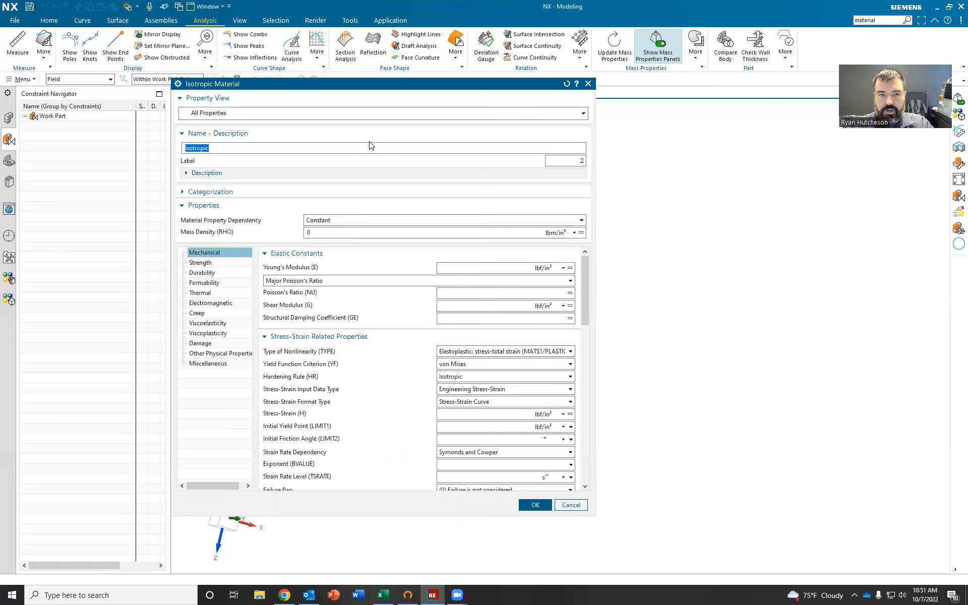
pyautogui.click(317, 231)
pyautogui.scroll(-3, 418, 332)
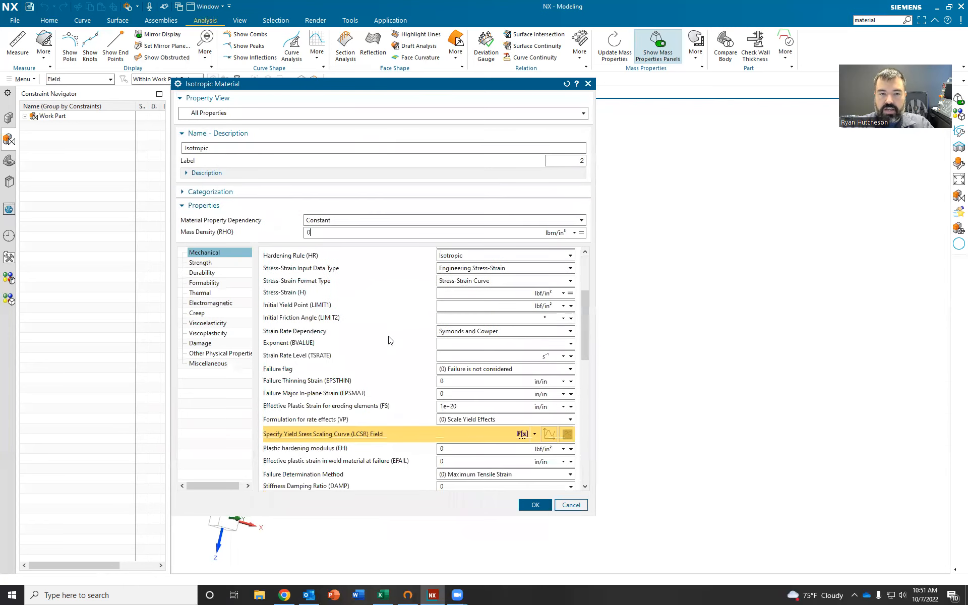
pyautogui.scroll(-2, 389, 341)
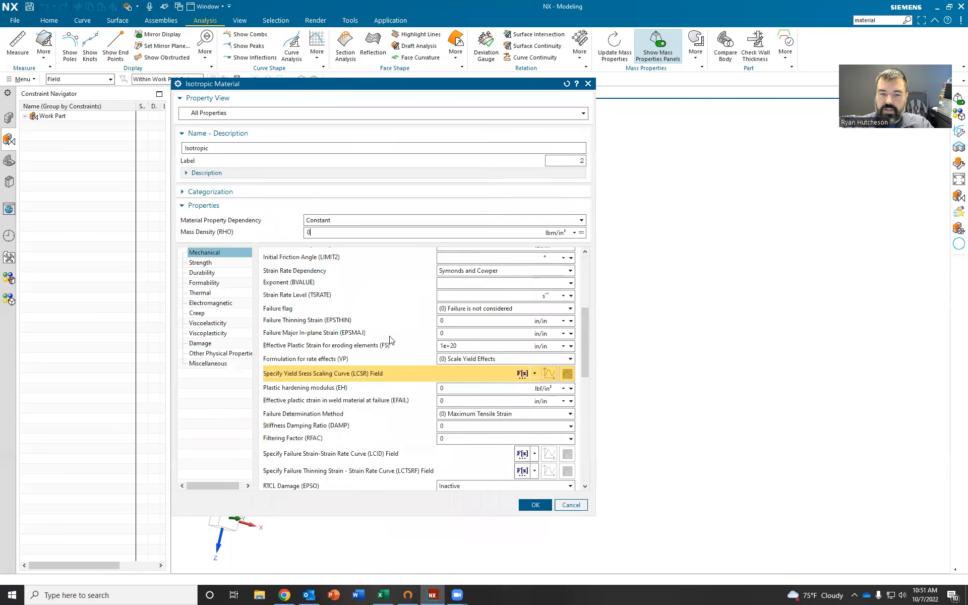
pyautogui.scroll(-1, 401, 349)
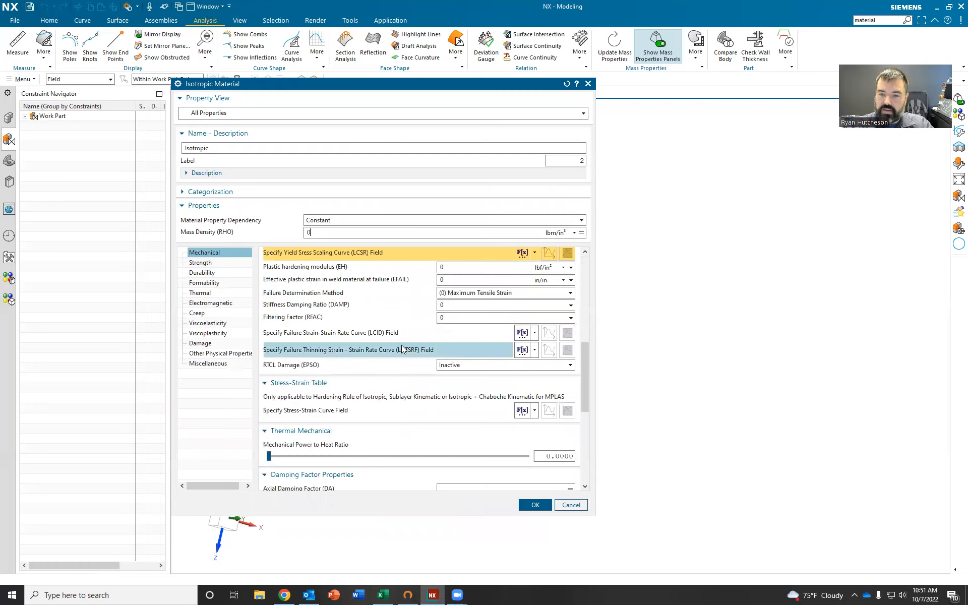
pyautogui.scroll(4, 402, 348)
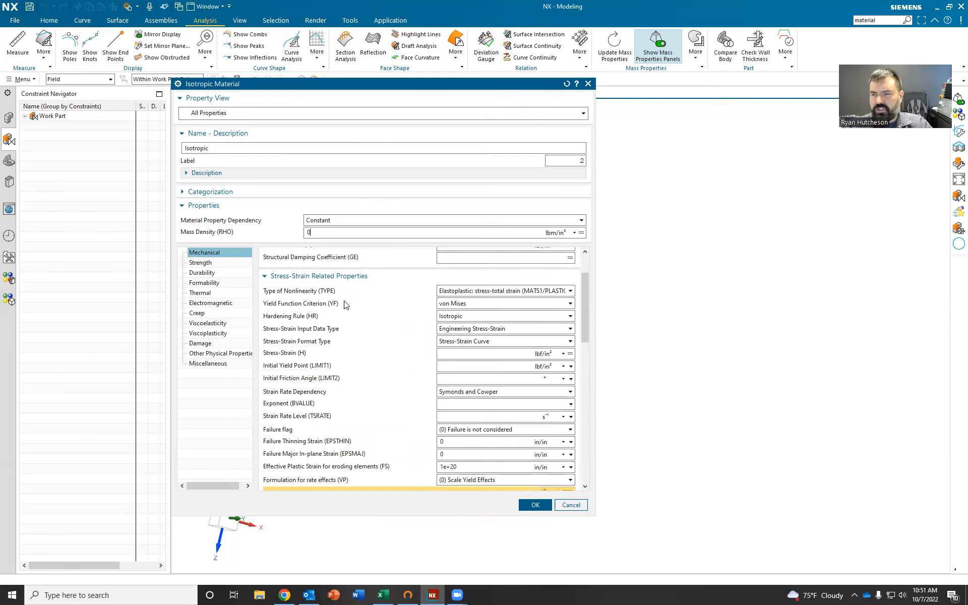
pyautogui.scroll(1, 346, 304)
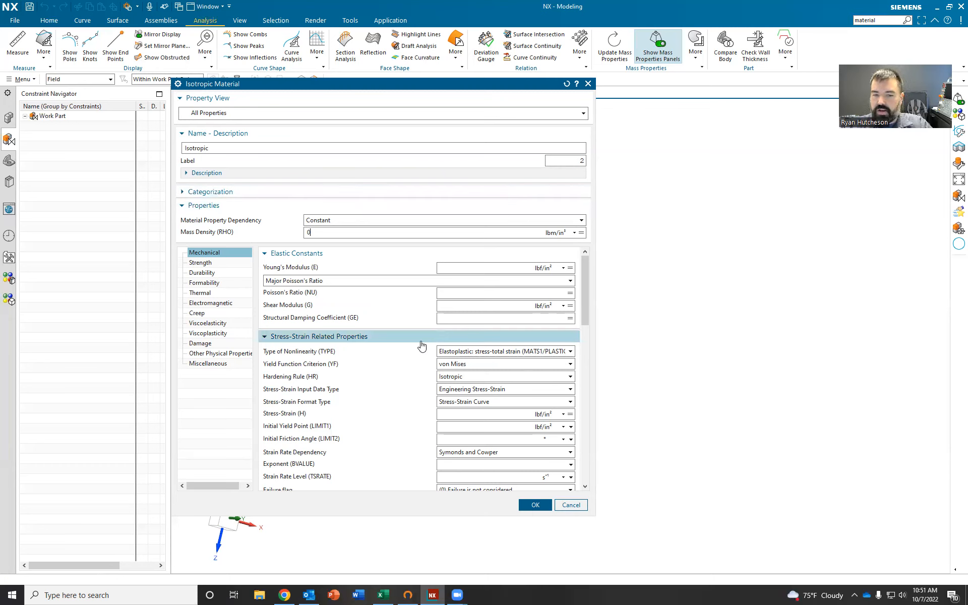
pyautogui.click(571, 504)
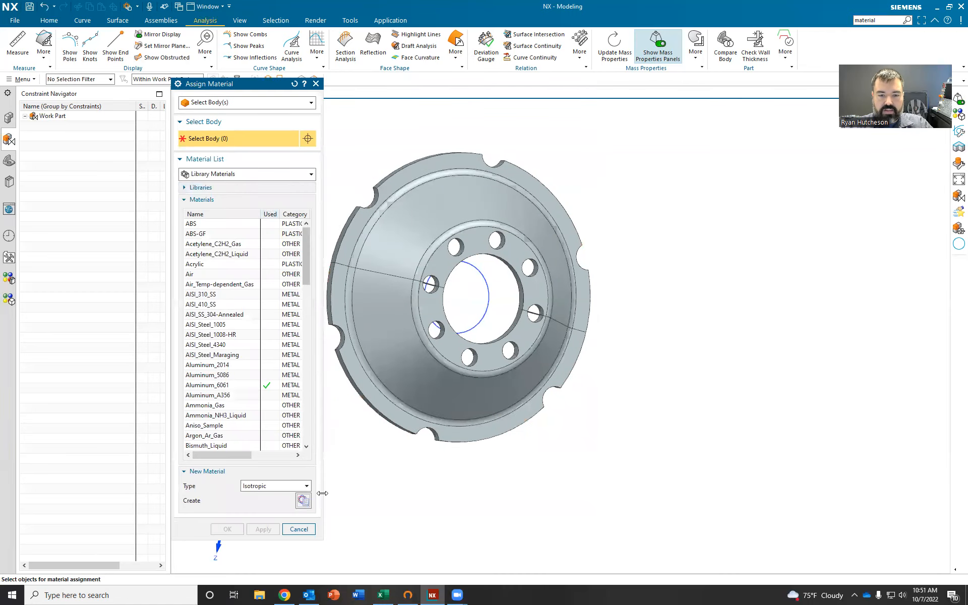
pyautogui.click(299, 529)
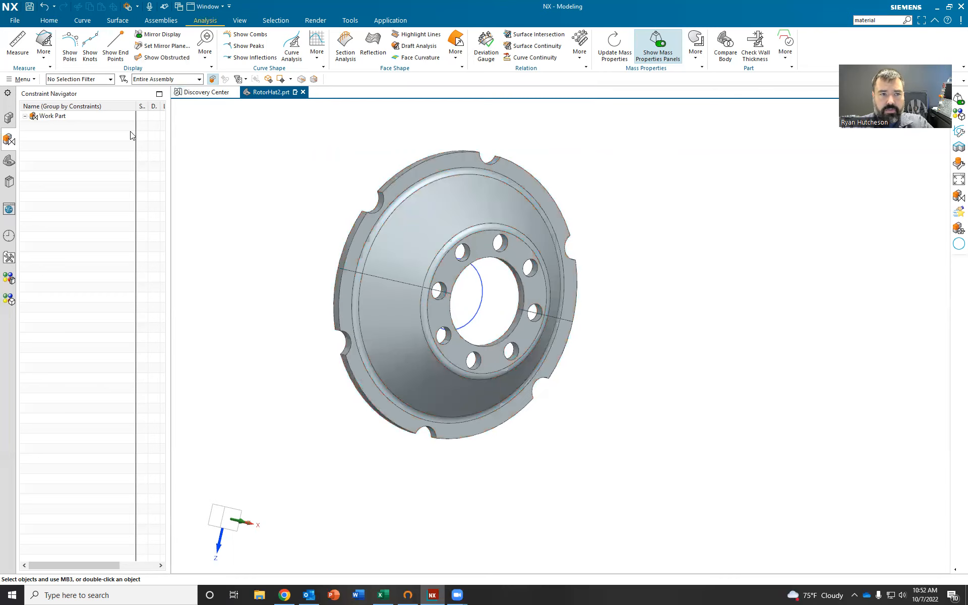
pyautogui.click(24, 80)
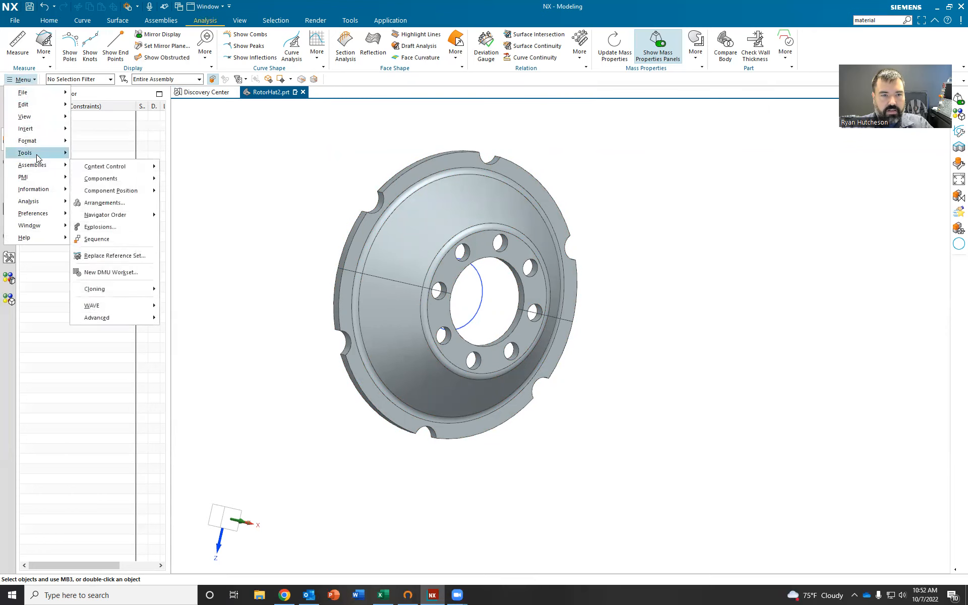
pyautogui.moveTo(36, 154)
pyautogui.moveTo(167, 135)
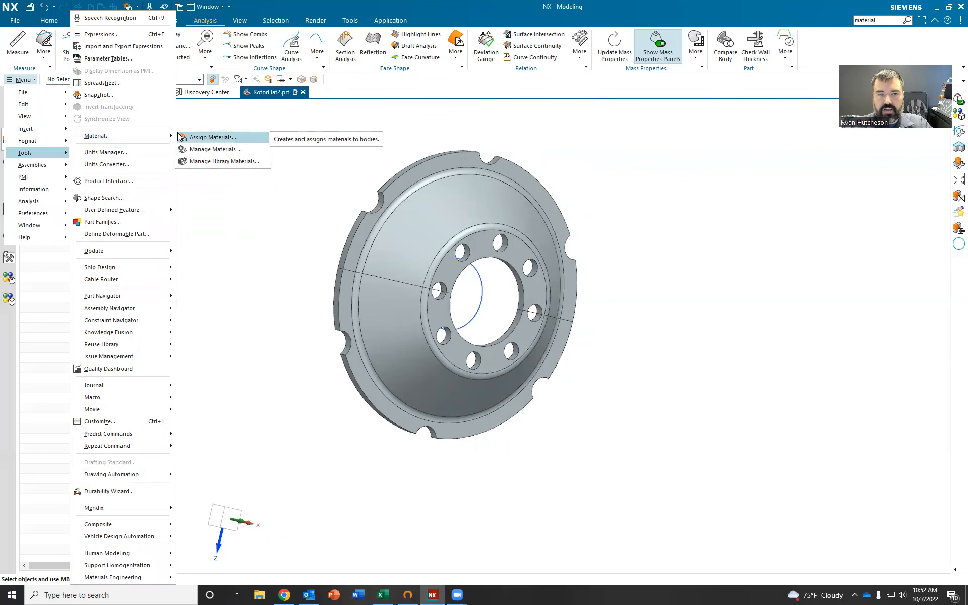
pyautogui.click(305, 5)
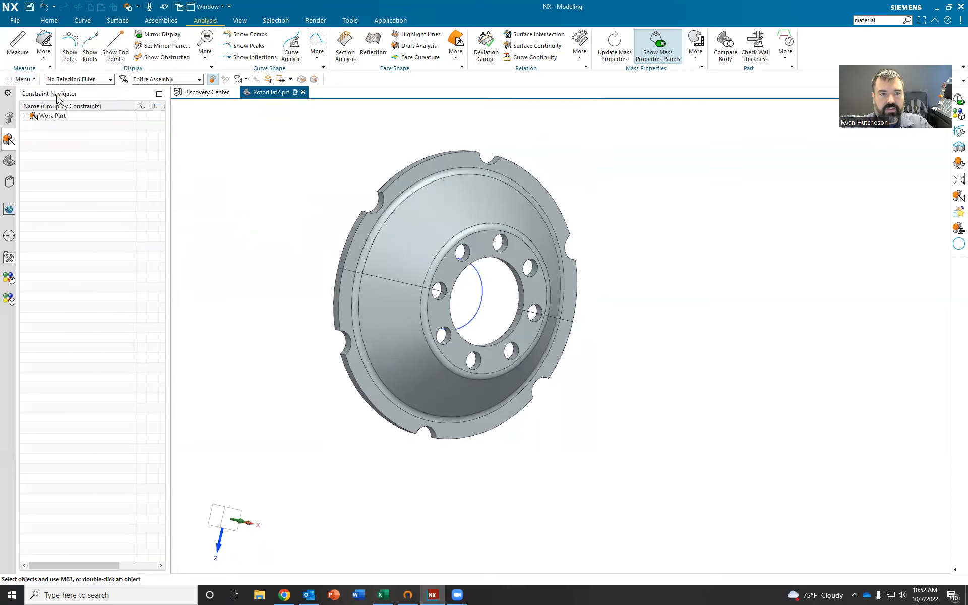
pyautogui.click(22, 79)
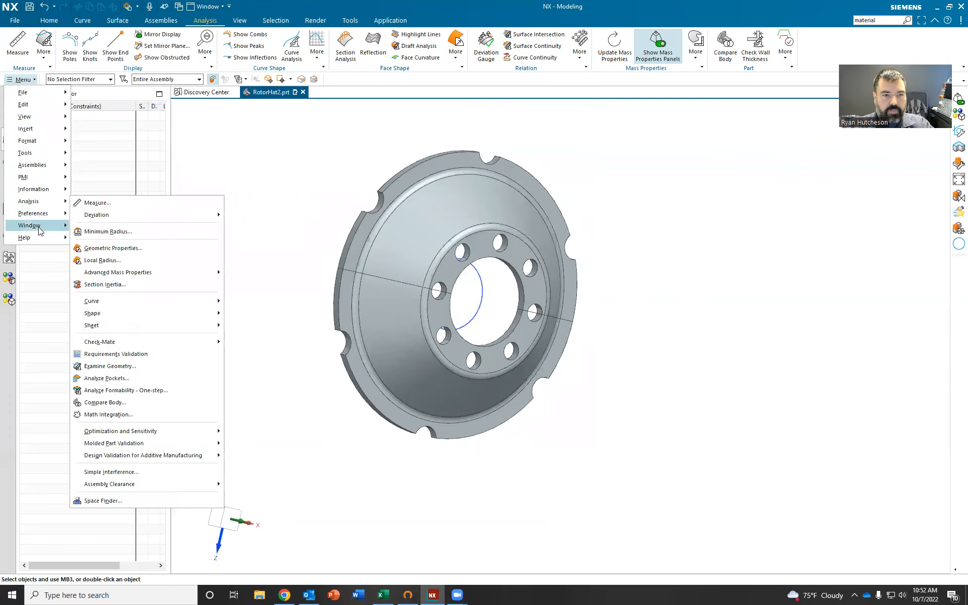
pyautogui.moveTo(41, 217)
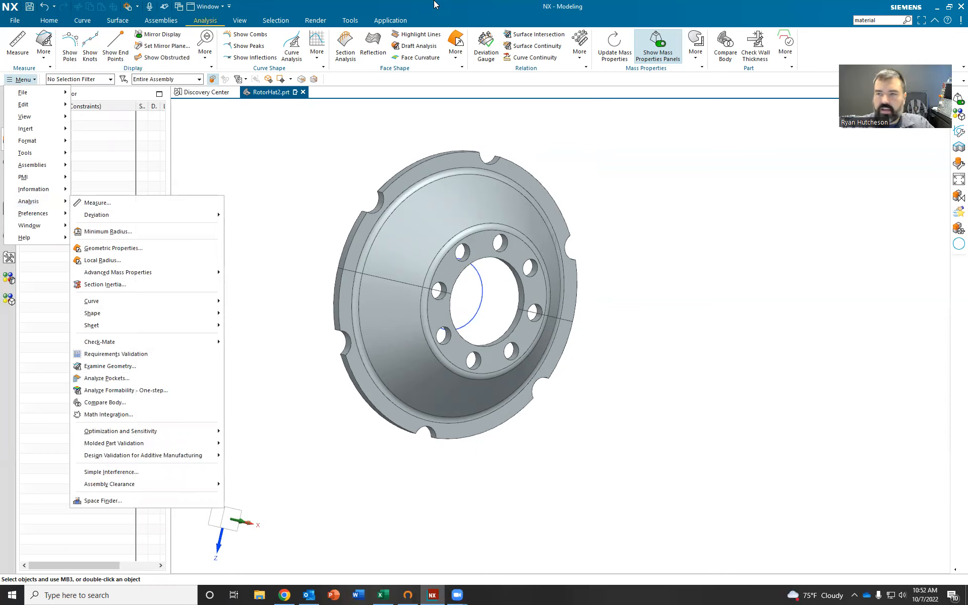
pyautogui.click(465, 4)
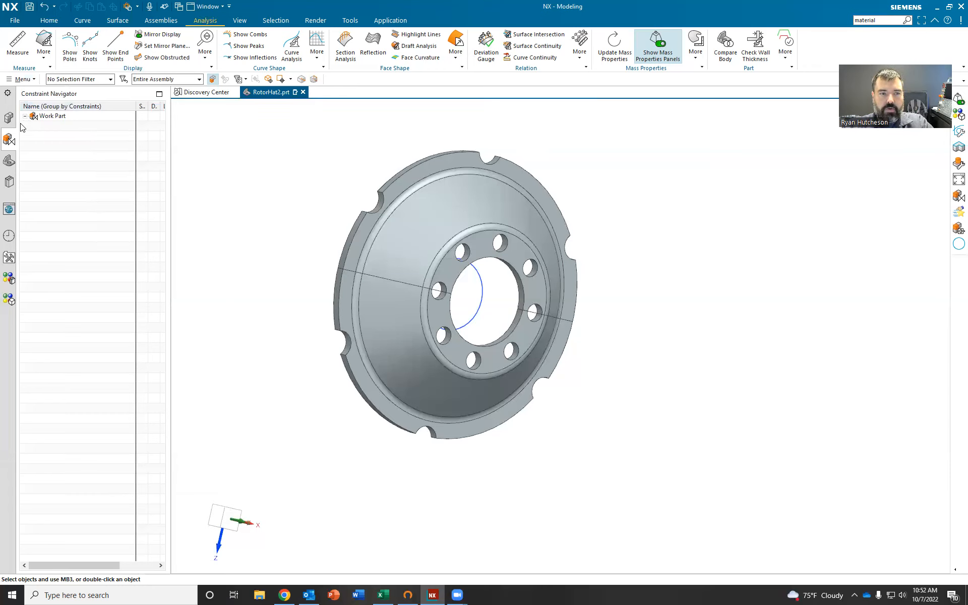
# Search the commands for "mass" and toggle the mass properties panels off.
pyautogui.click(876, 20)
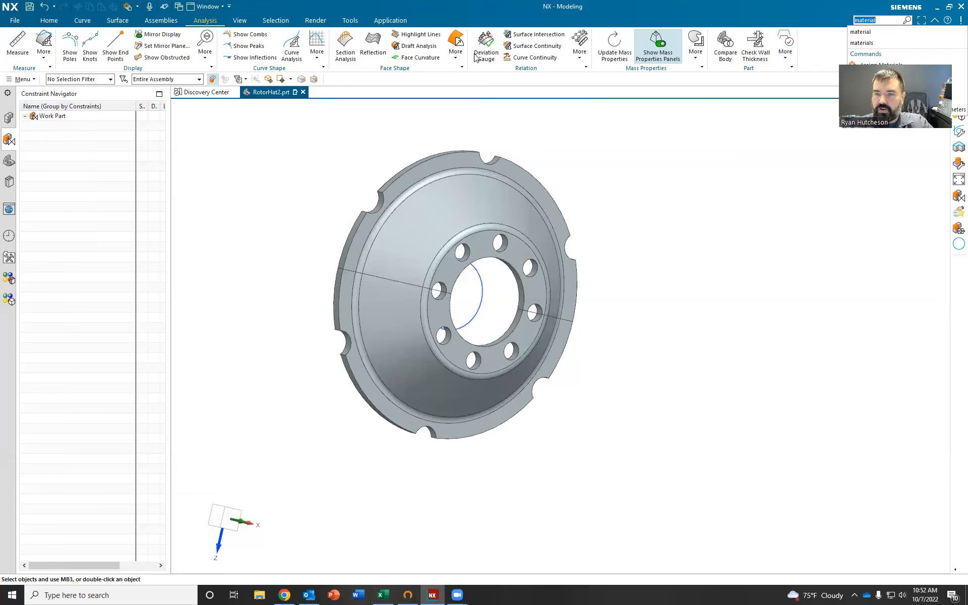
pyautogui.write('mass')
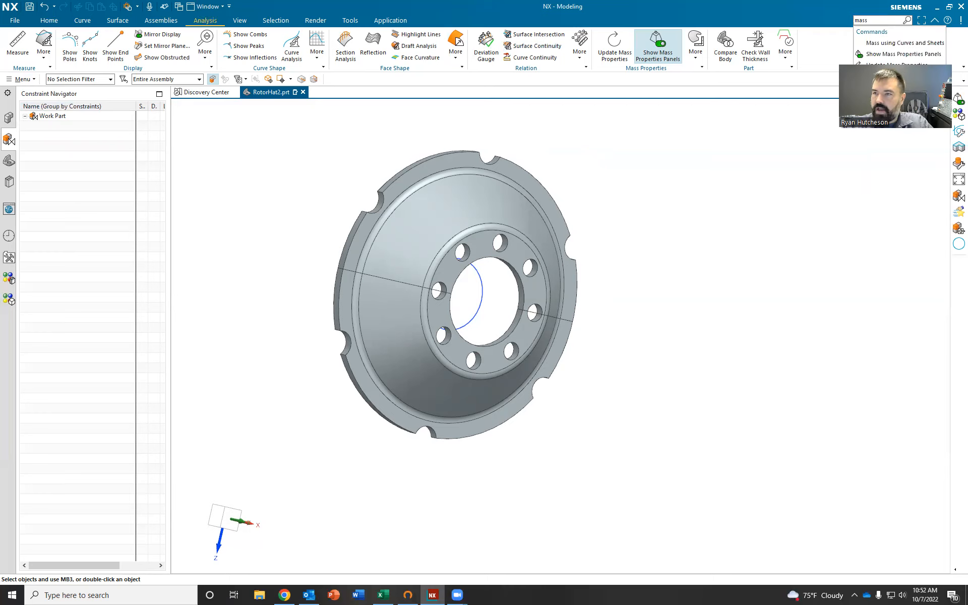
pyautogui.click(878, 56)
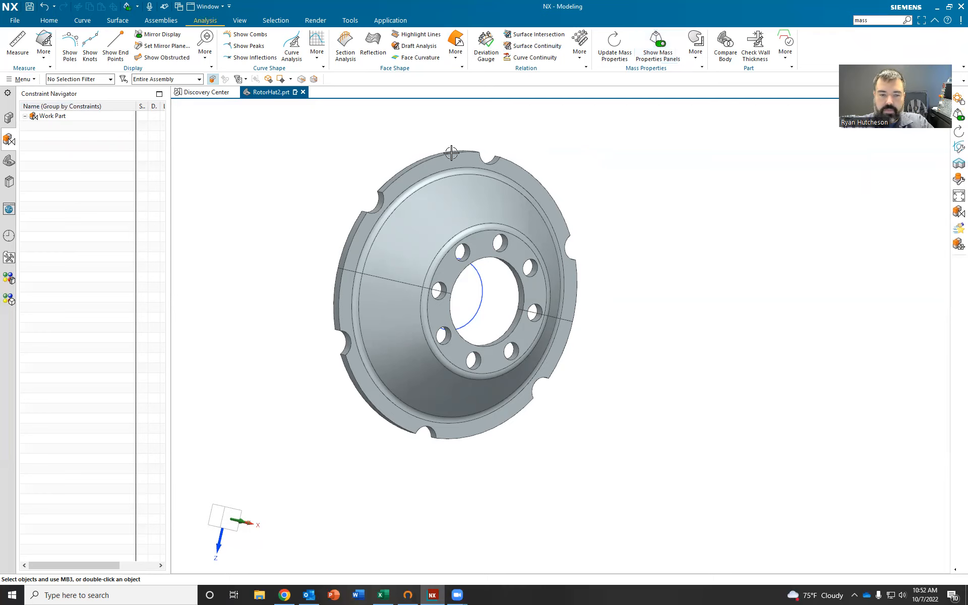
# Check the Assembly, Constraint and Part Navigators for mass properties and turn the mass properties panels back on.
pyautogui.click(9, 117)
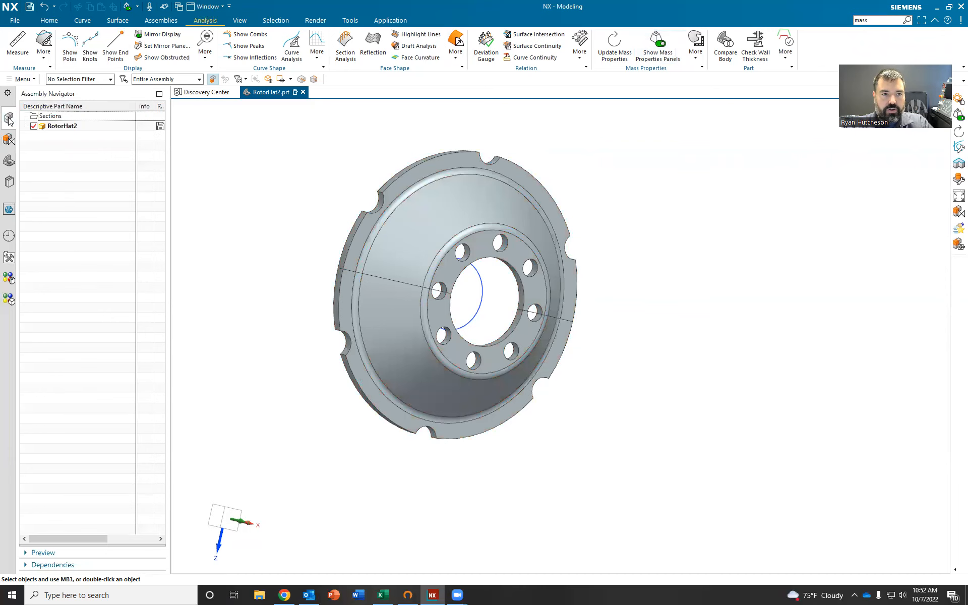
pyautogui.click(9, 160)
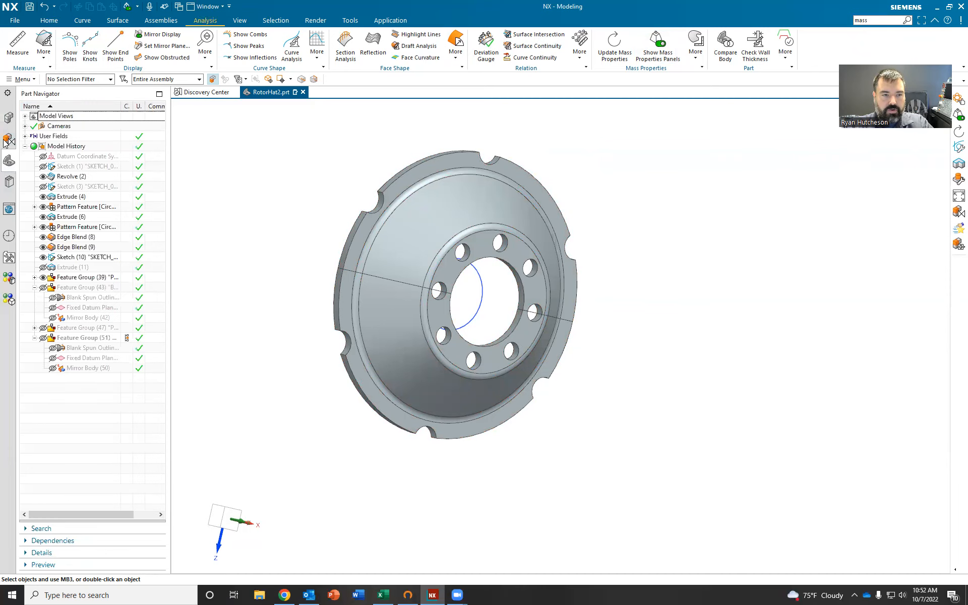
pyautogui.click(8, 140)
pyautogui.click(9, 161)
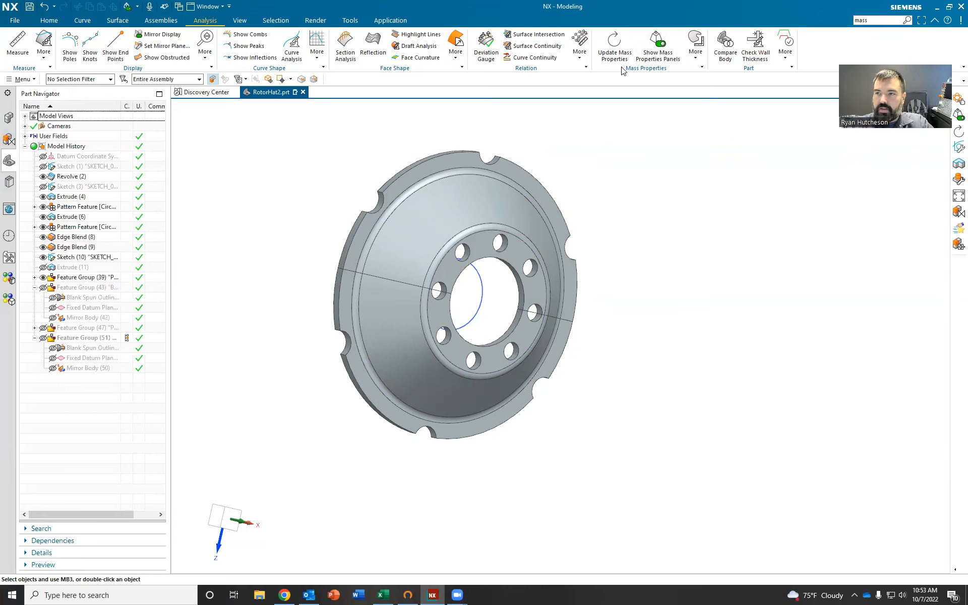
pyautogui.click(871, 20)
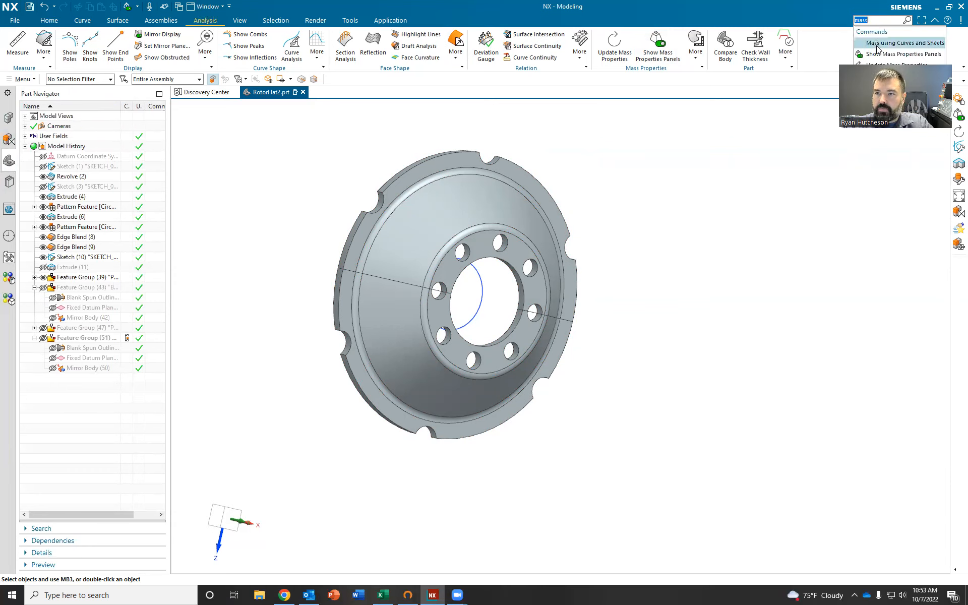
pyautogui.click(876, 54)
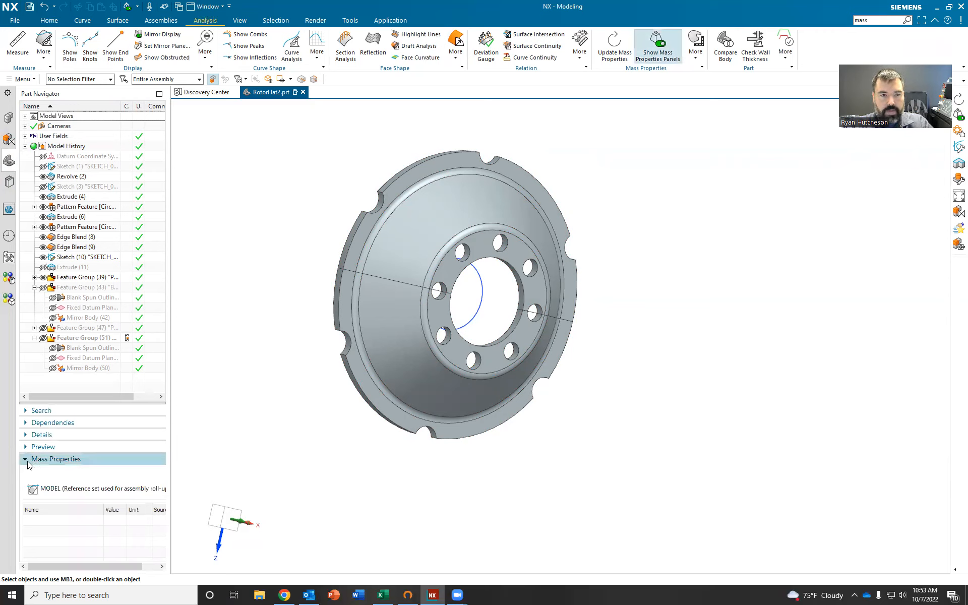
# Compare the Constraint and Assembly Navigators, and return to the Mass Properties section of the Part Navigator.
pyautogui.click(8, 140)
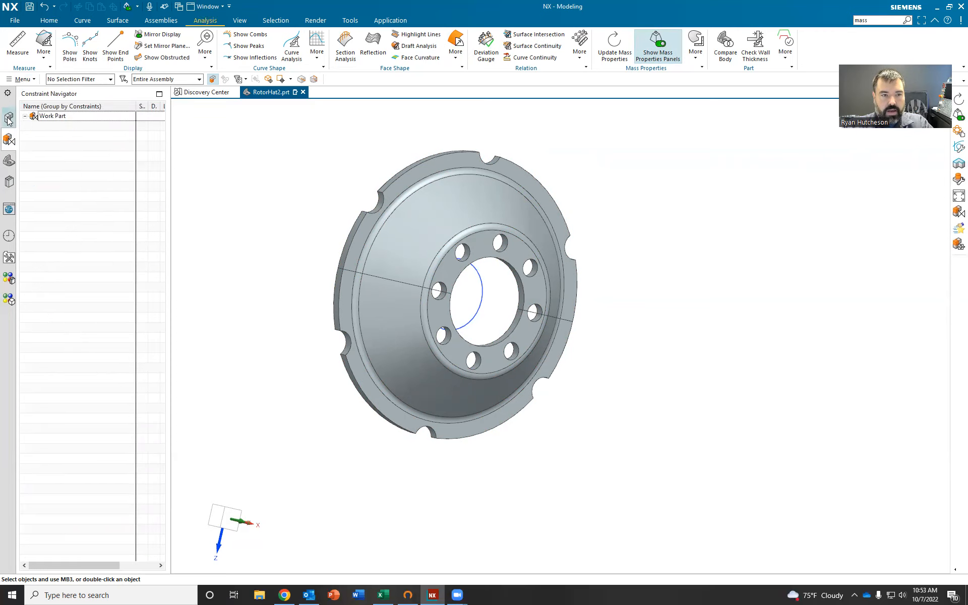
pyautogui.click(9, 139)
pyautogui.click(8, 121)
pyautogui.click(10, 142)
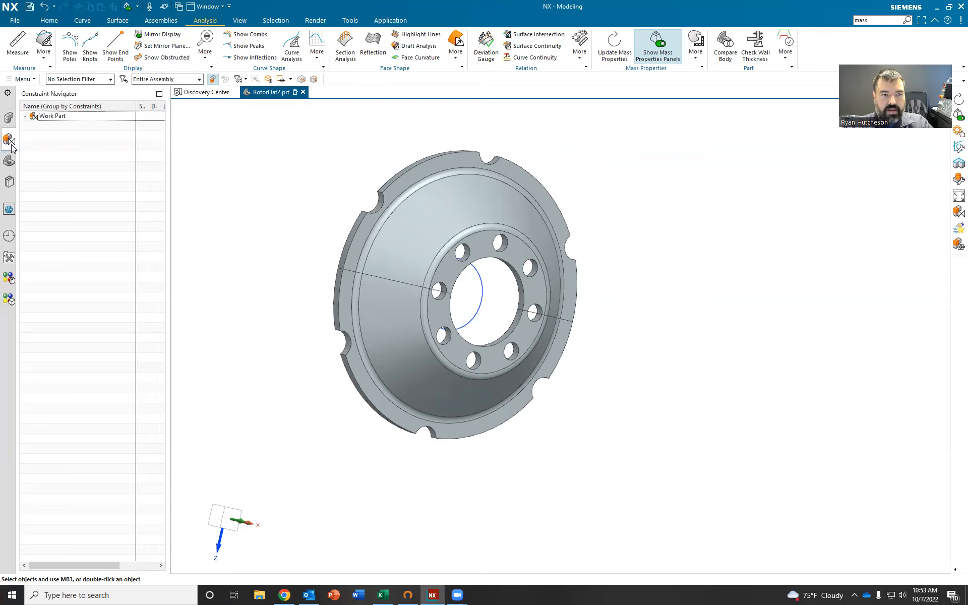
pyautogui.click(9, 161)
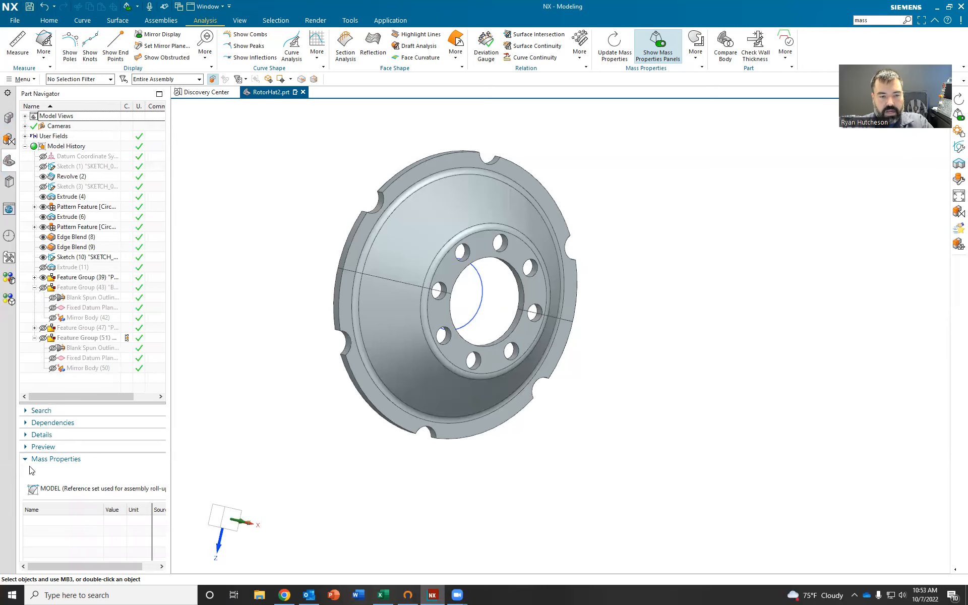
pyautogui.click(411, 250)
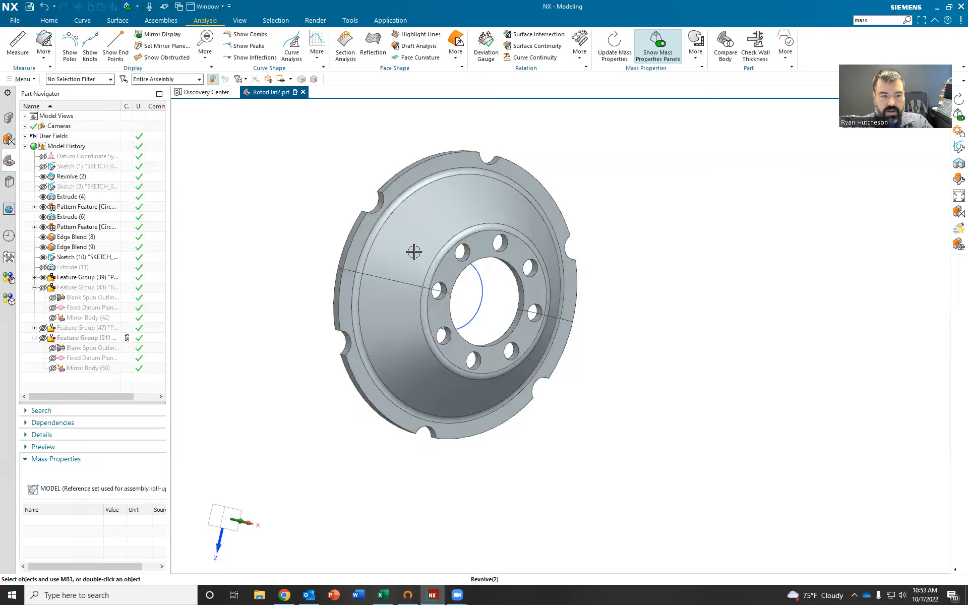
pyautogui.rightClick(291, 197)
pyautogui.click(328, 171)
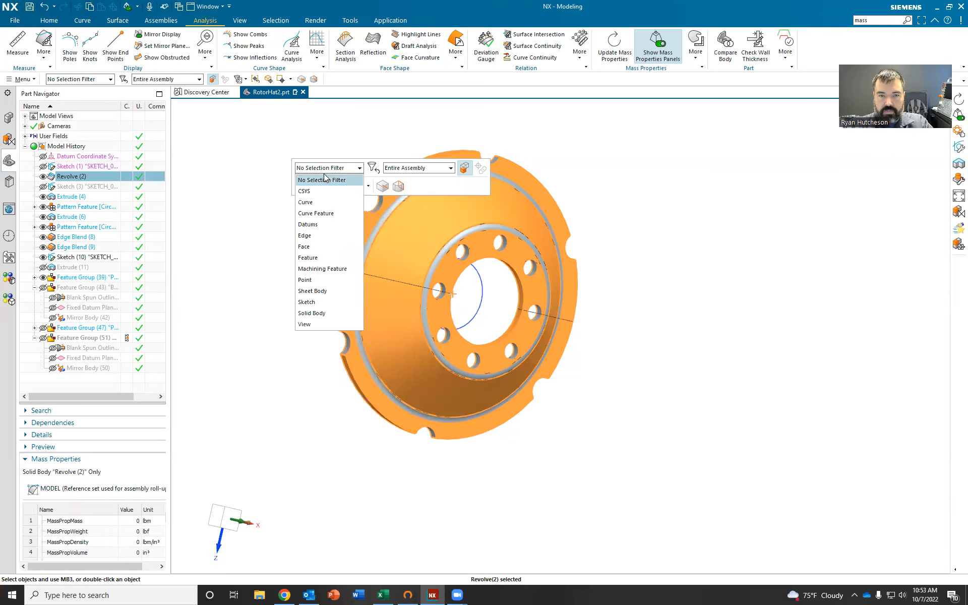
pyautogui.click(279, 159)
# Set the selection filter to Solid Body and select the rotor hat body.
pyautogui.rightClick(308, 149)
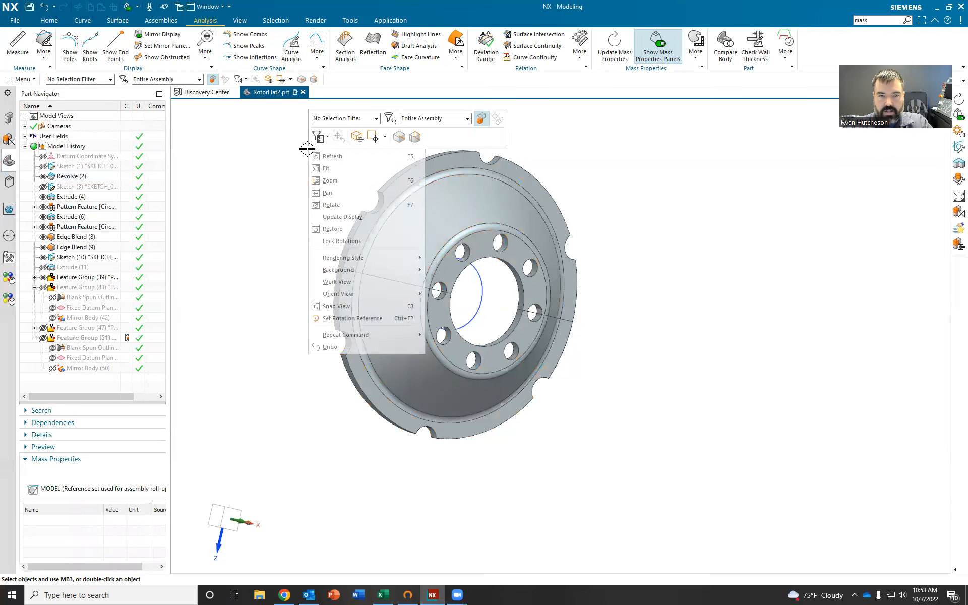
pyautogui.click(329, 117)
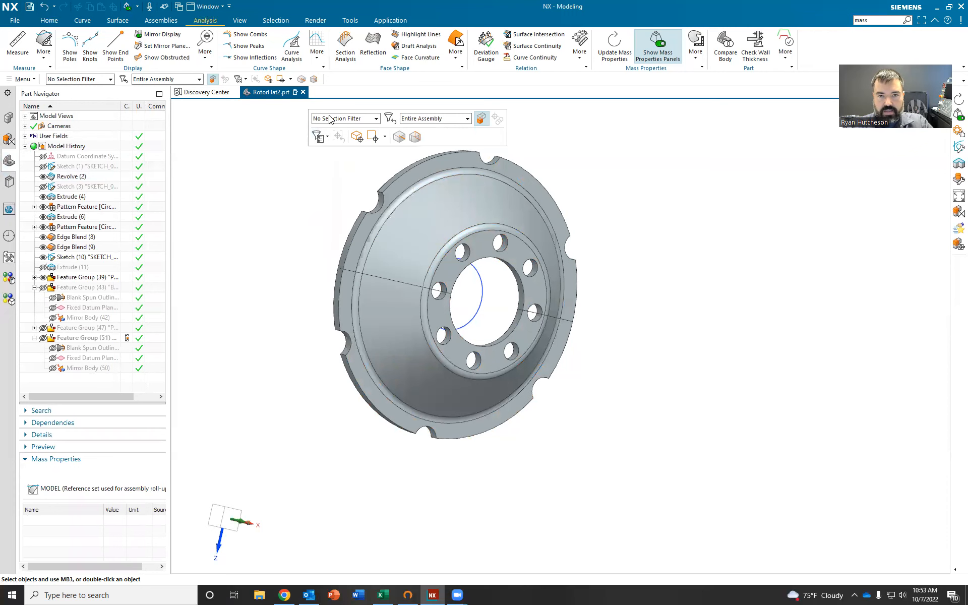
pyautogui.click(330, 119)
pyautogui.click(330, 255)
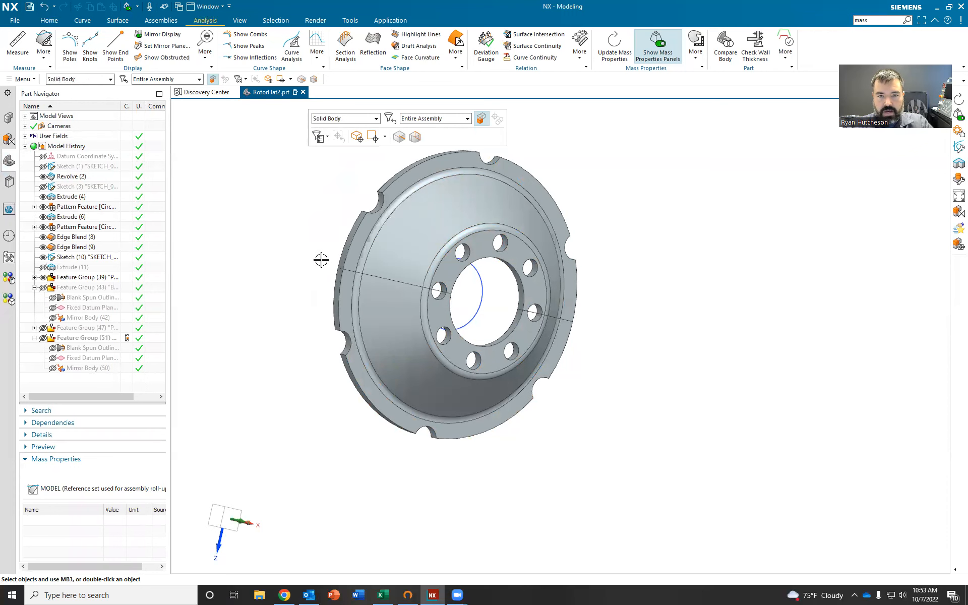
pyautogui.click(388, 238)
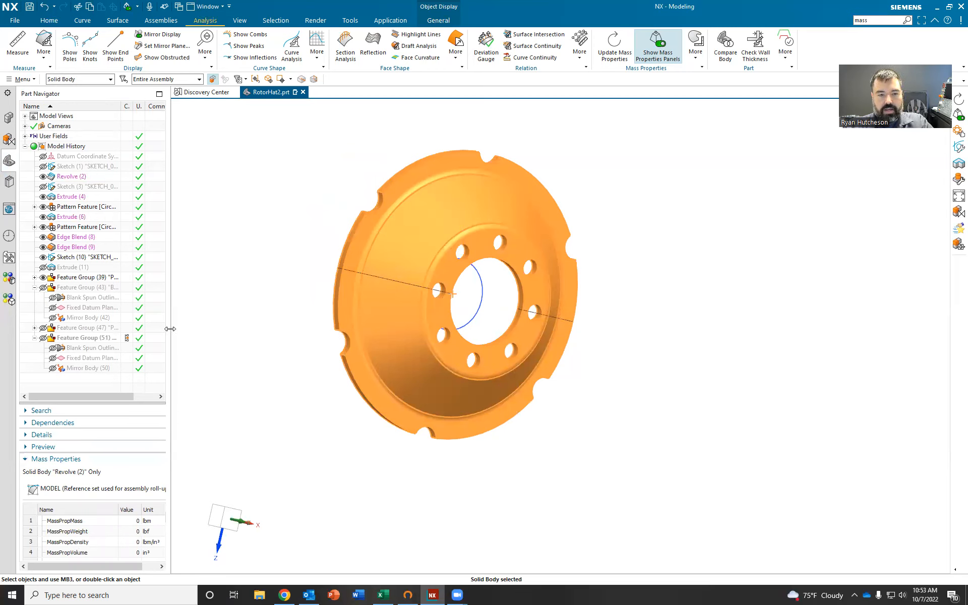
# Update the selected body's mass properties and review its mass, density, volume, center of mass and moments of inertia.
pyautogui.moveTo(170, 329); pyautogui.dragTo(211, 329)
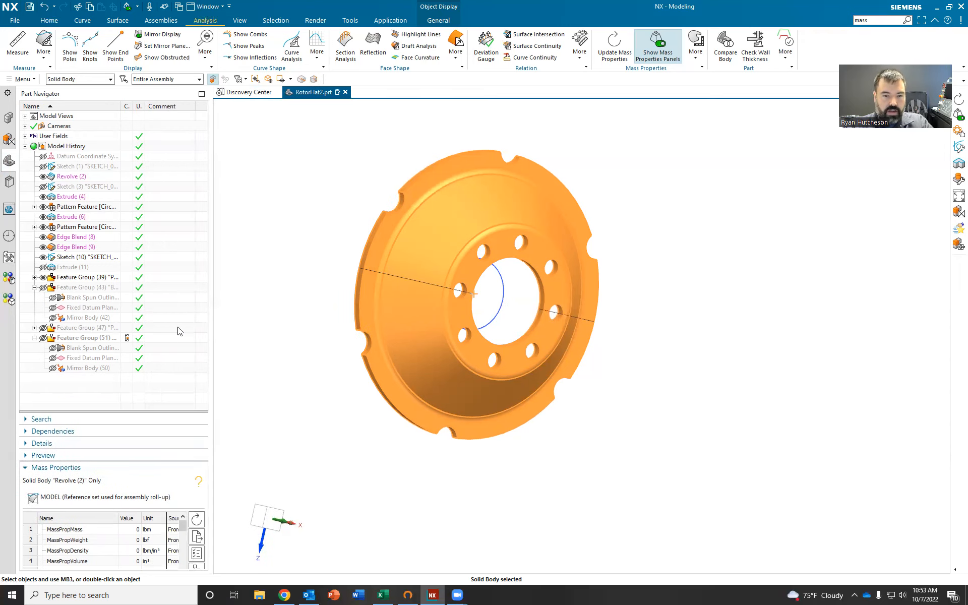
pyautogui.click(196, 524)
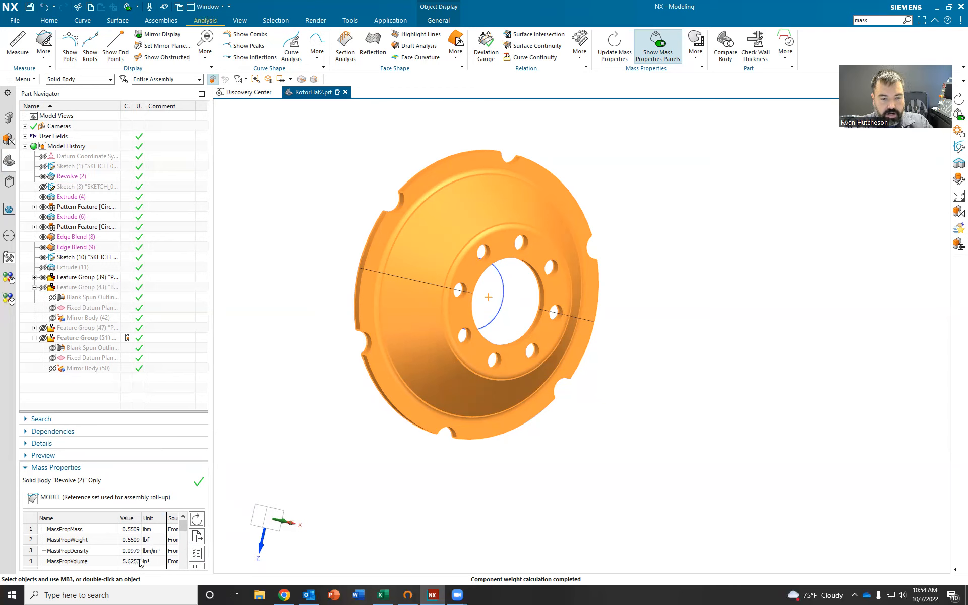
pyautogui.moveTo(183, 524); pyautogui.dragTo(183, 539)
pyautogui.click(42, 542)
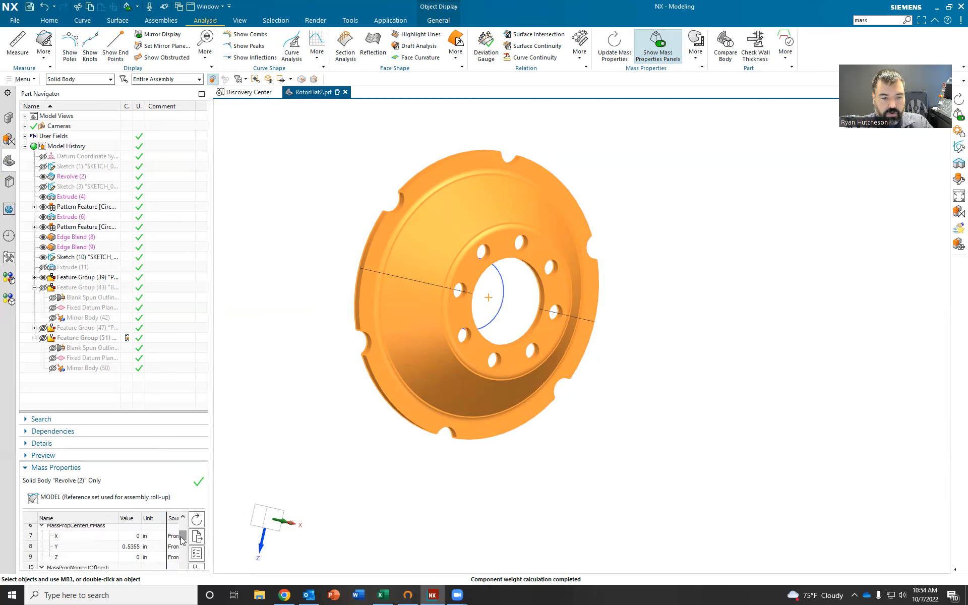
pyautogui.moveTo(180, 539); pyautogui.dragTo(184, 541)
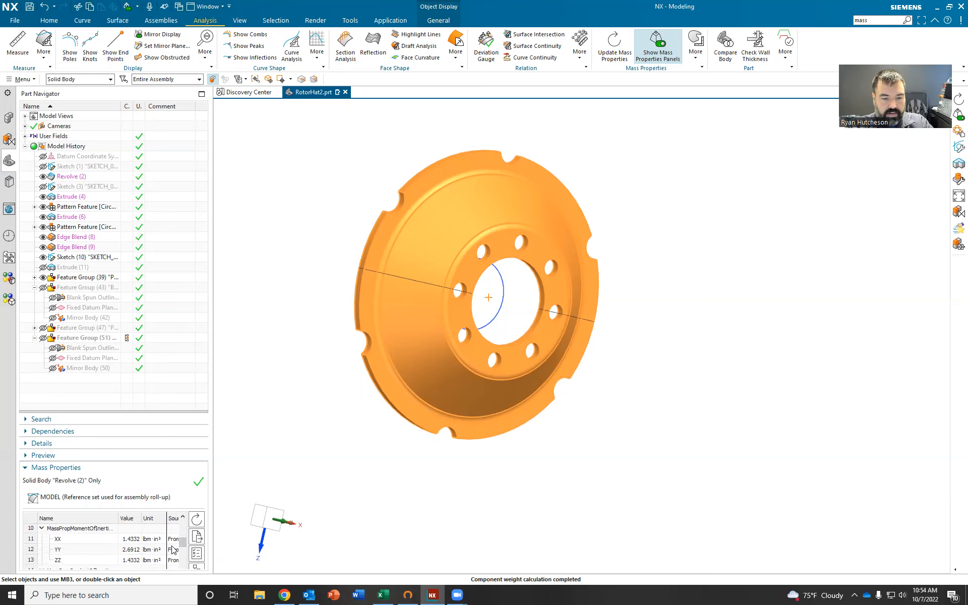
# Widen the Part Navigator and examine the Source, From Design and Asserted entries for the XX and YY moments of inertia.
pyautogui.moveTo(211, 538); pyautogui.dragTo(277, 540)
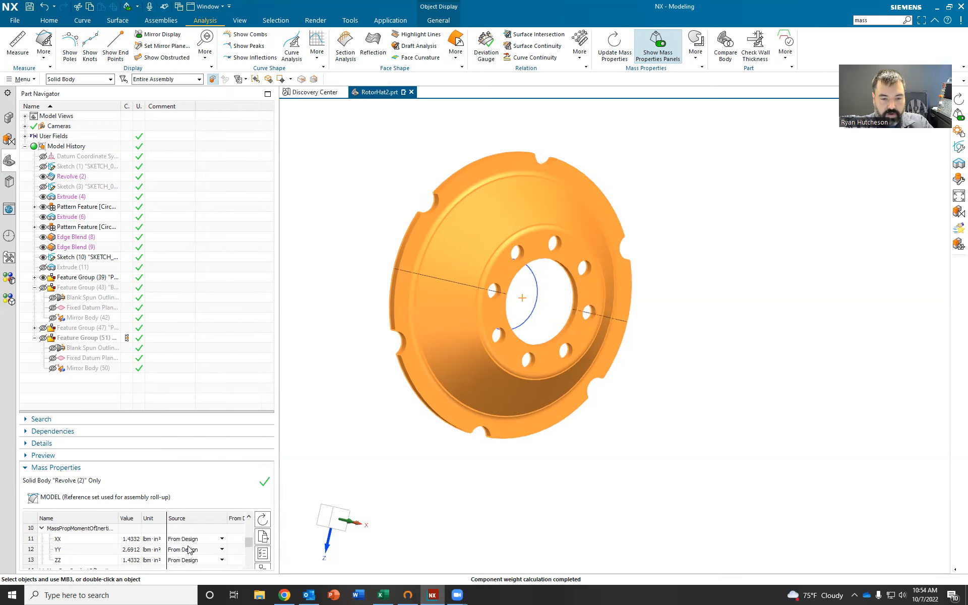
pyautogui.click(185, 543)
pyautogui.click(222, 539)
pyautogui.click(222, 544)
pyautogui.click(222, 550)
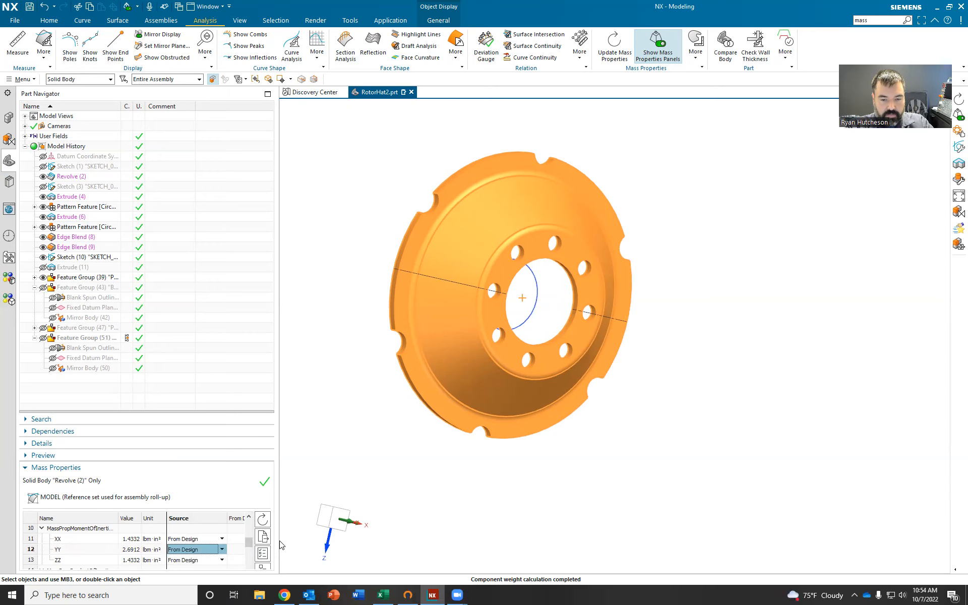
pyautogui.moveTo(278, 540); pyautogui.dragTo(347, 539)
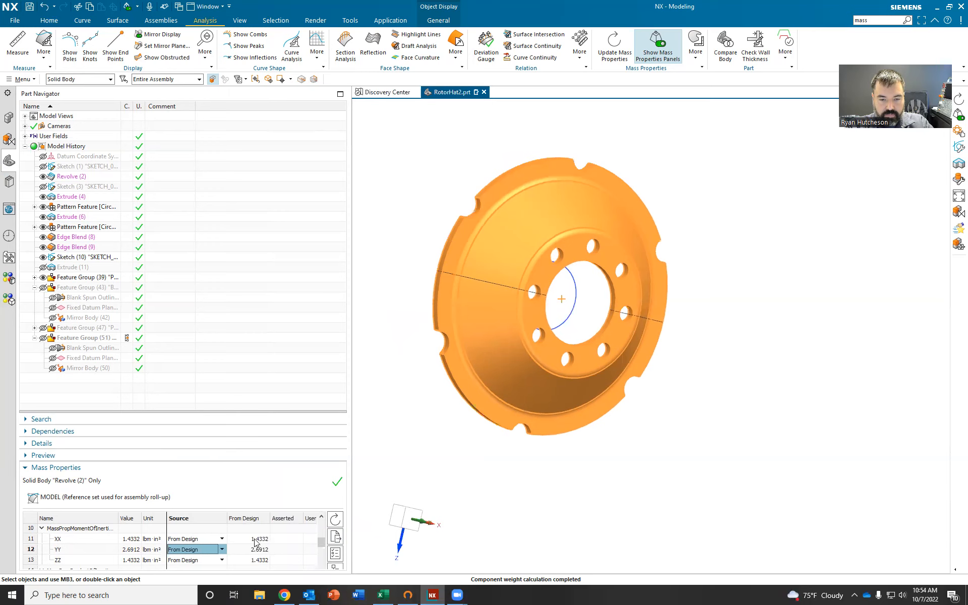
pyautogui.click(179, 540)
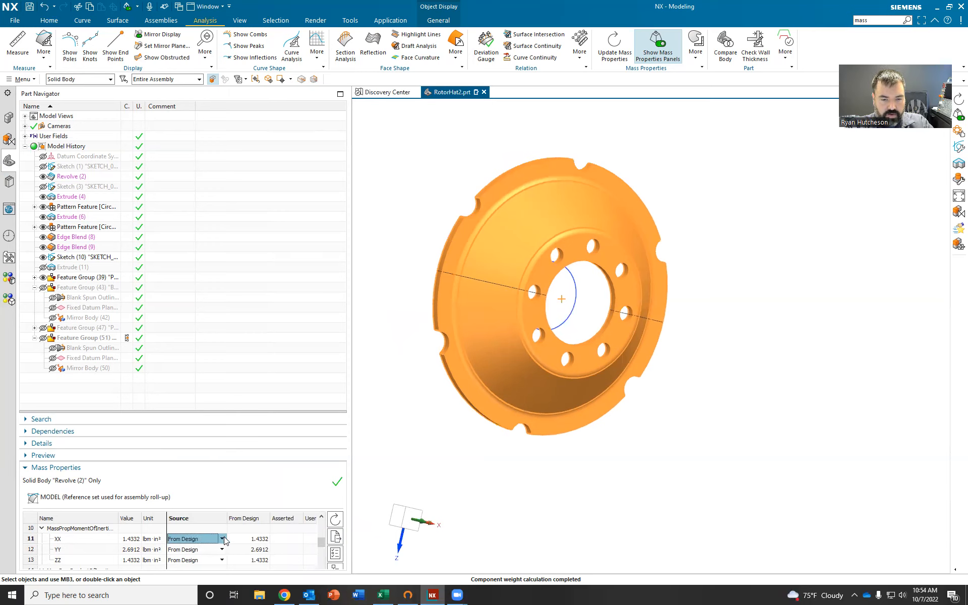
pyautogui.click(222, 539)
pyautogui.click(215, 541)
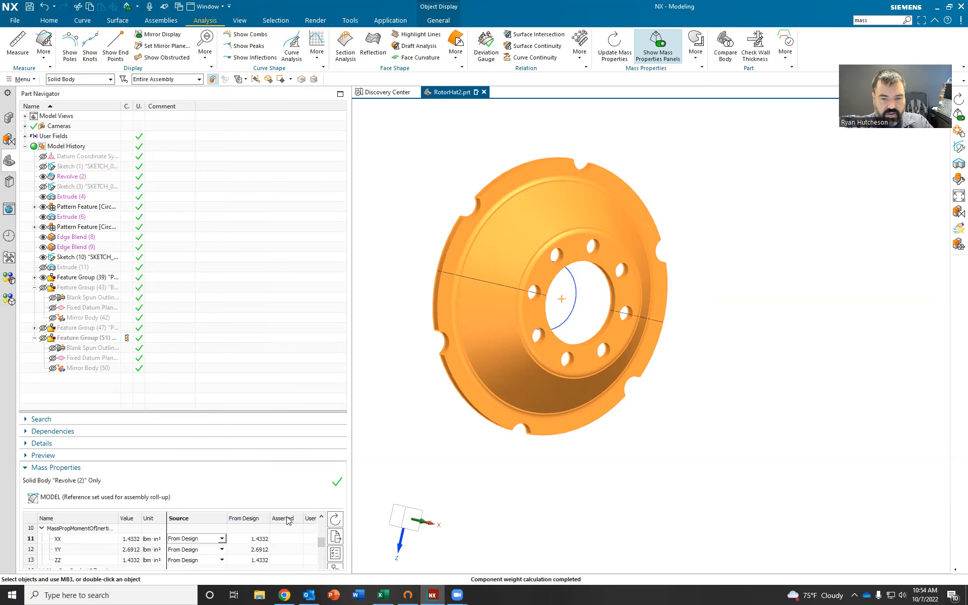
# Examine the accuracy, center of mass symbol and source precedence settings in Mass Properties Options, cancel them, and narrow the Part Navigator.
pyautogui.click(334, 553)
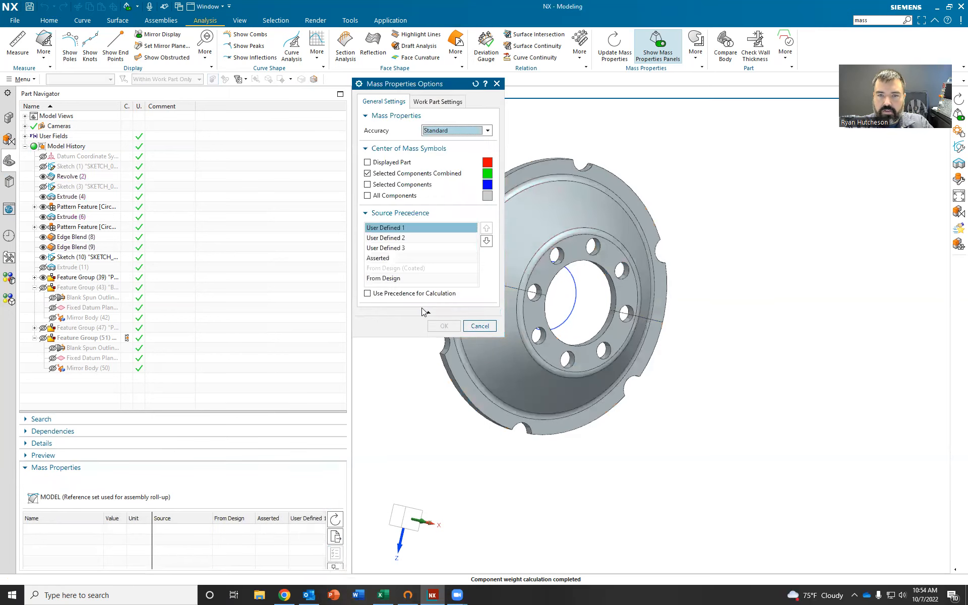
pyautogui.click(480, 327)
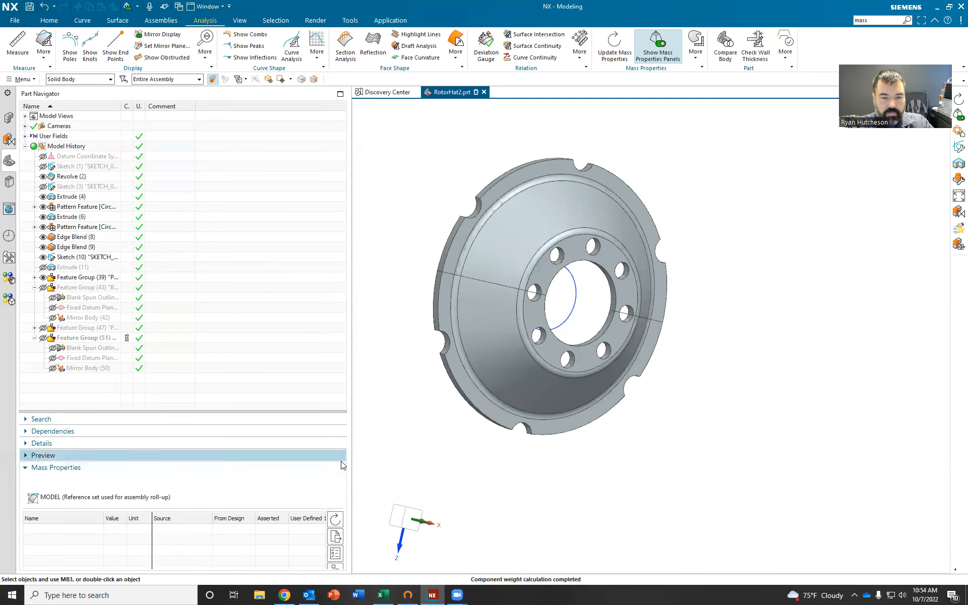
pyautogui.moveTo(350, 462); pyautogui.dragTo(275, 462)
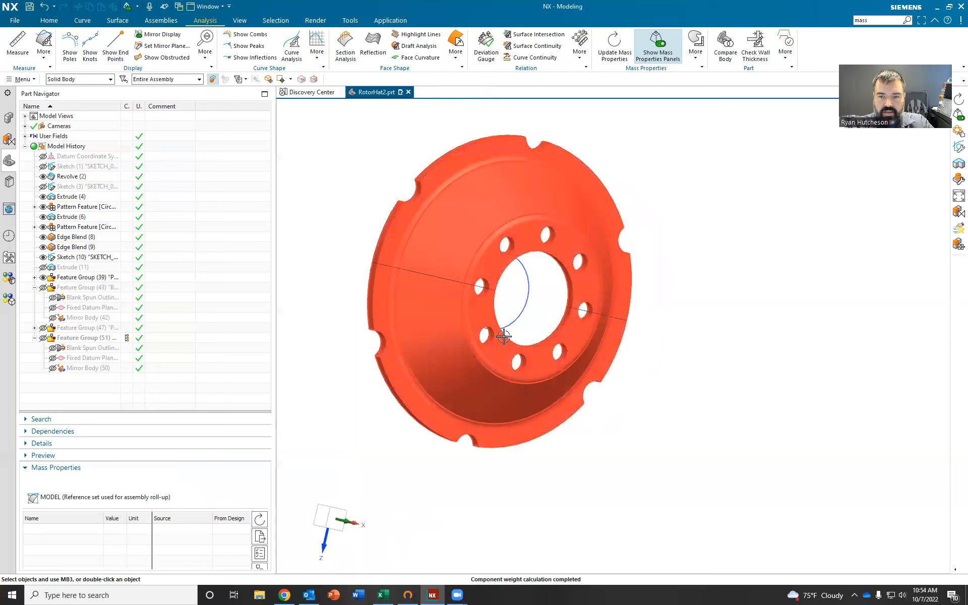
# Select the rotor hat solid body and review its mass, center of mass, moments of inertia and products of inertia in the mass properties.
pyautogui.click(504, 335)
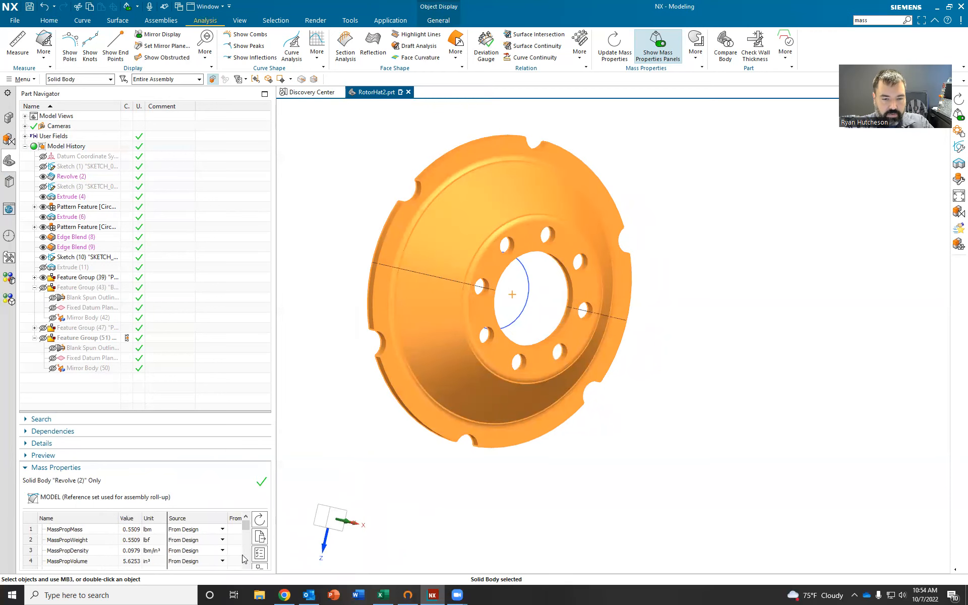
pyautogui.scroll(-3, 244, 538)
pyautogui.scroll(-2, 244, 538)
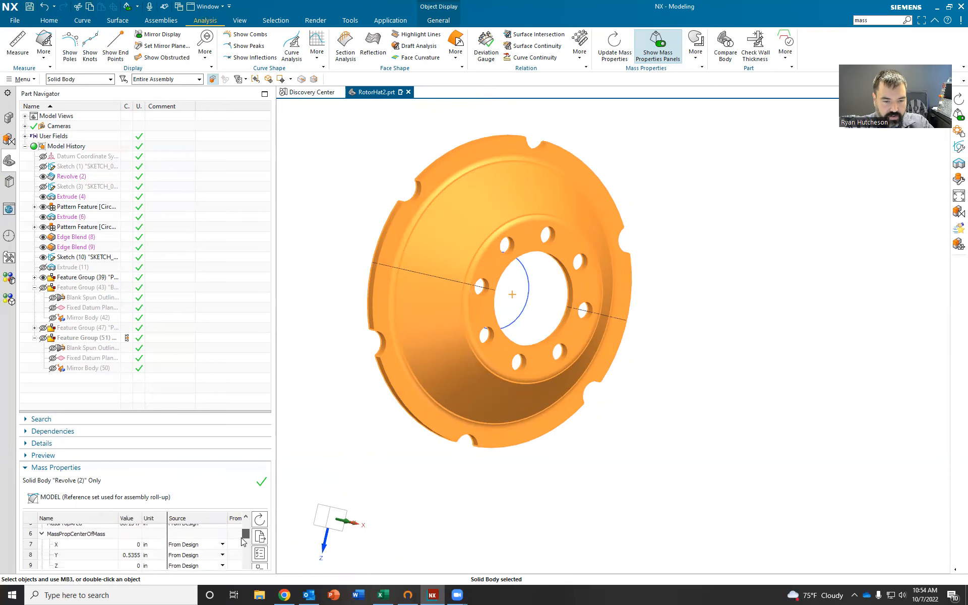
pyautogui.scroll(-5, 241, 539)
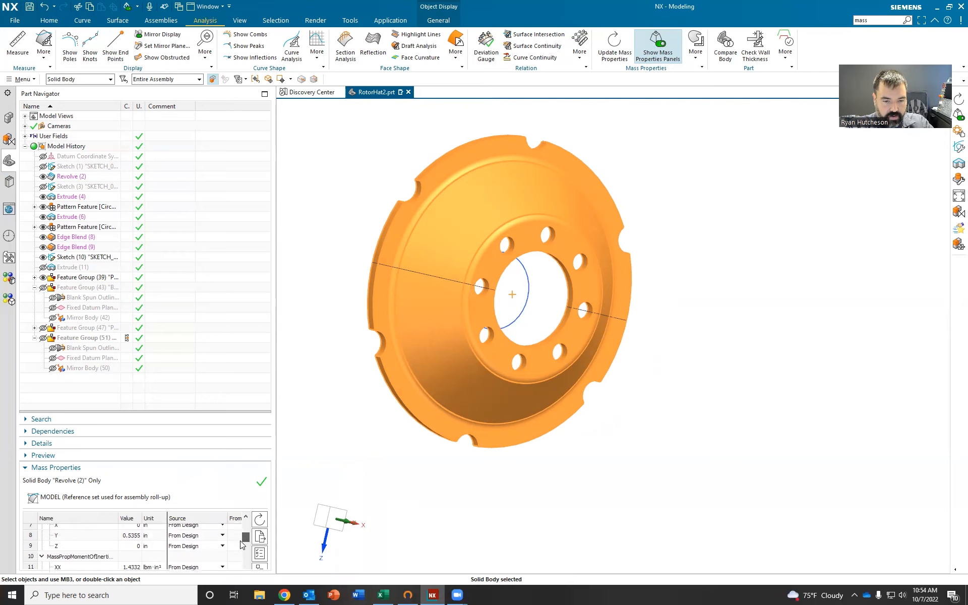
pyautogui.moveTo(241, 547); pyautogui.dragTo(243, 547)
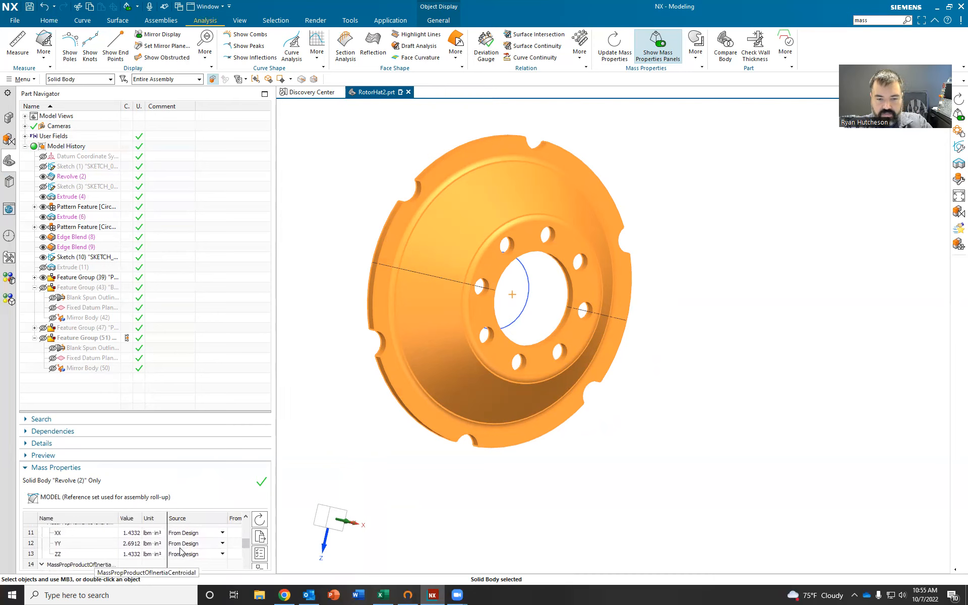
pyautogui.moveTo(242, 542); pyautogui.dragTo(243, 550)
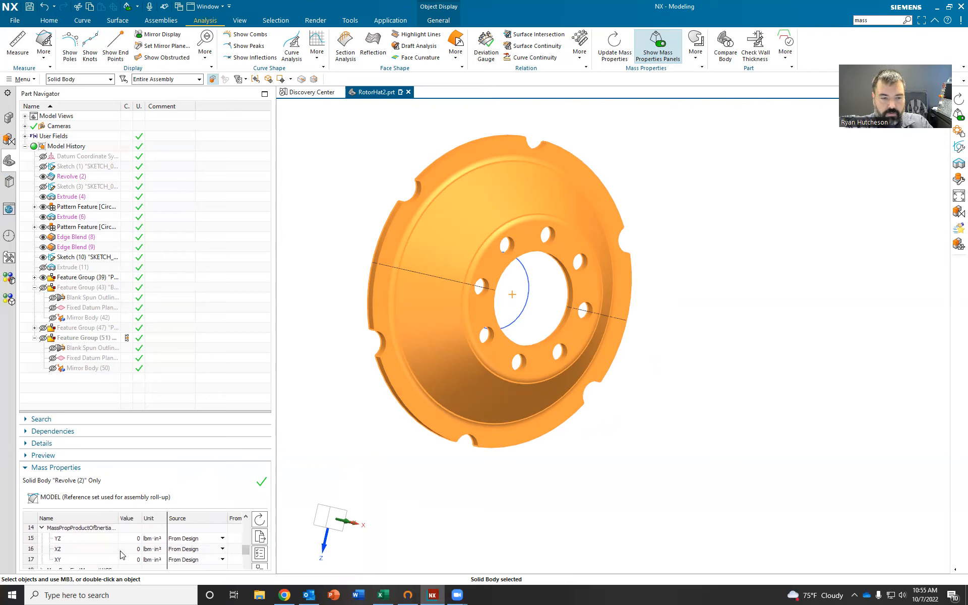
pyautogui.moveTo(243, 544)
pyautogui.mouseDown()
pyautogui.moveTo(245, 566)
pyautogui.moveTo(245, 531)
pyautogui.moveTo(236, 528)
pyautogui.mouseUp()
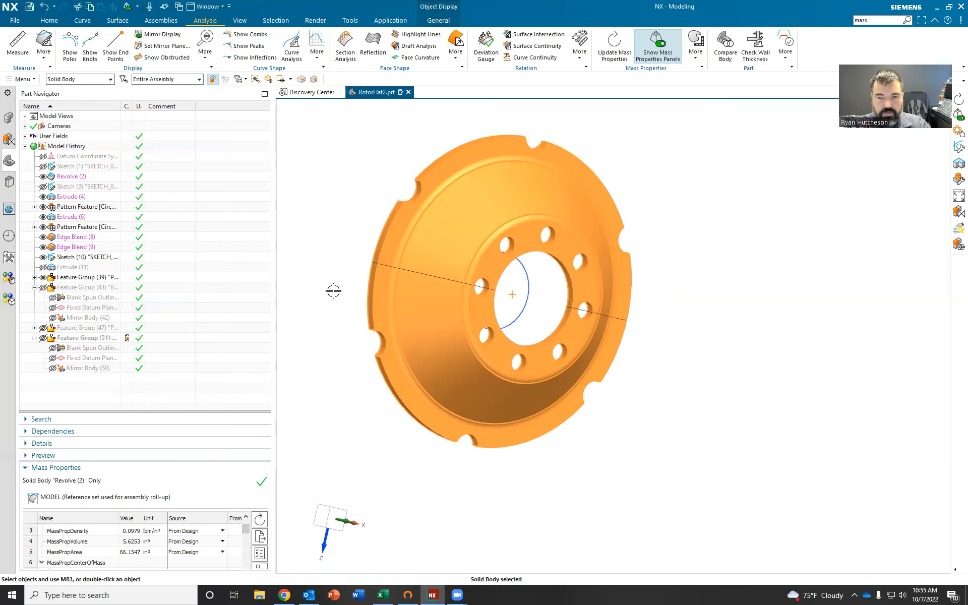
pyautogui.moveTo(454, 320); pyautogui.dragTo(397, 300, button='middle')
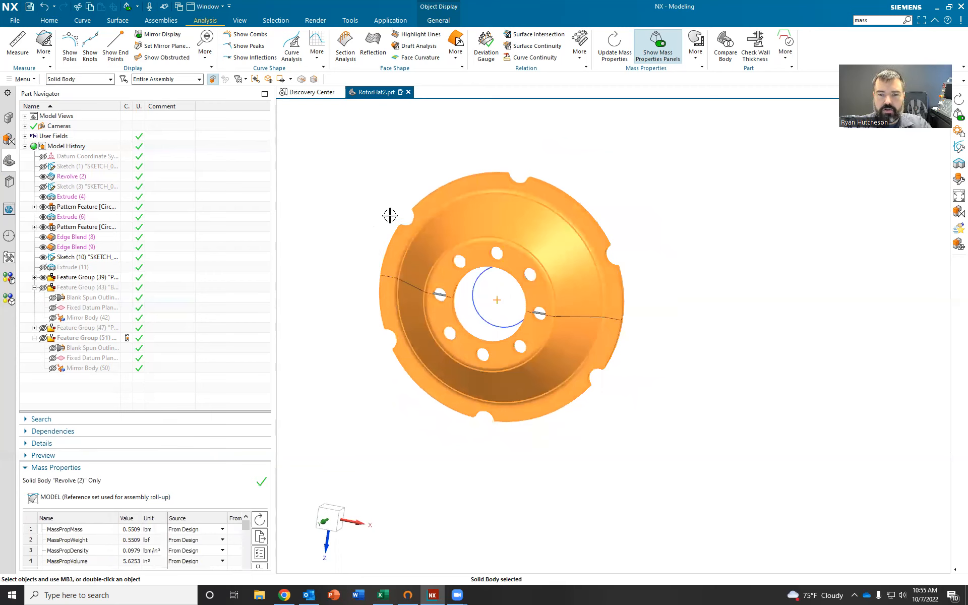
pyautogui.moveTo(380, 214); pyautogui.dragTo(370, 222, button='middle')
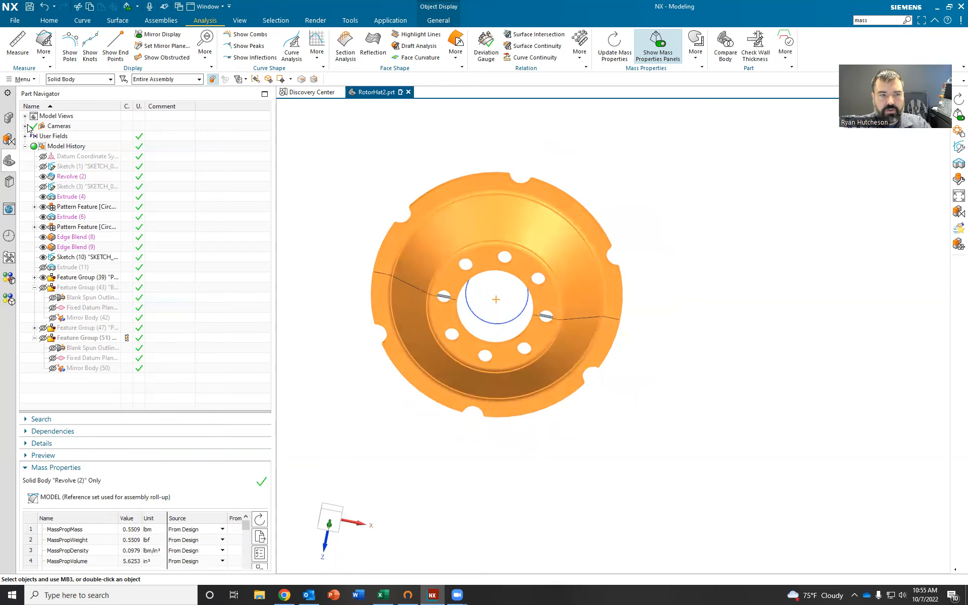
pyautogui.click(8, 118)
pyautogui.click(362, 167)
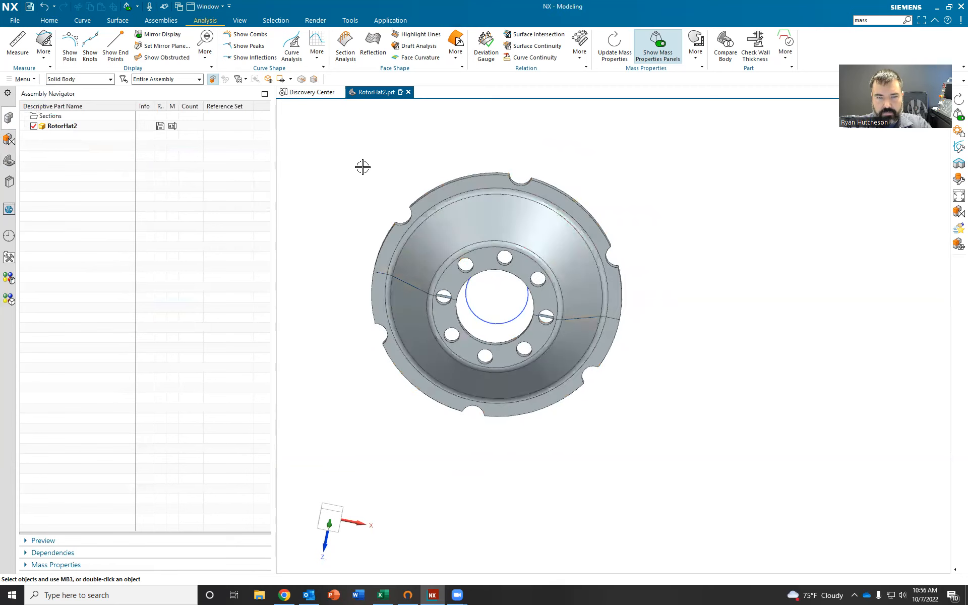
pyautogui.moveTo(345, 158); pyautogui.dragTo(362, 184, button='middle')
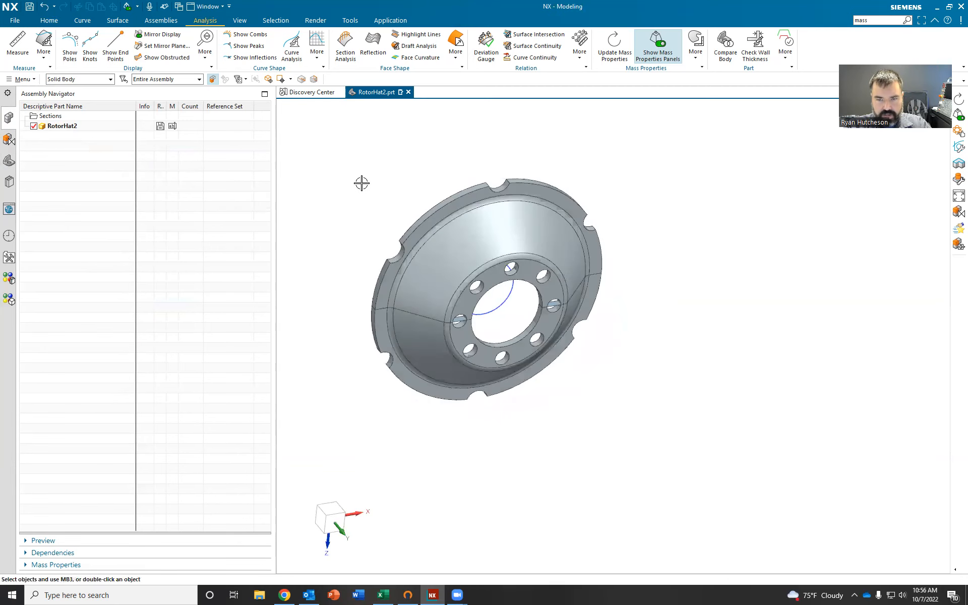
pyautogui.moveTo(423, 190); pyautogui.dragTo(369, 233, button='middle')
pyautogui.scroll(-1, 368, 233)
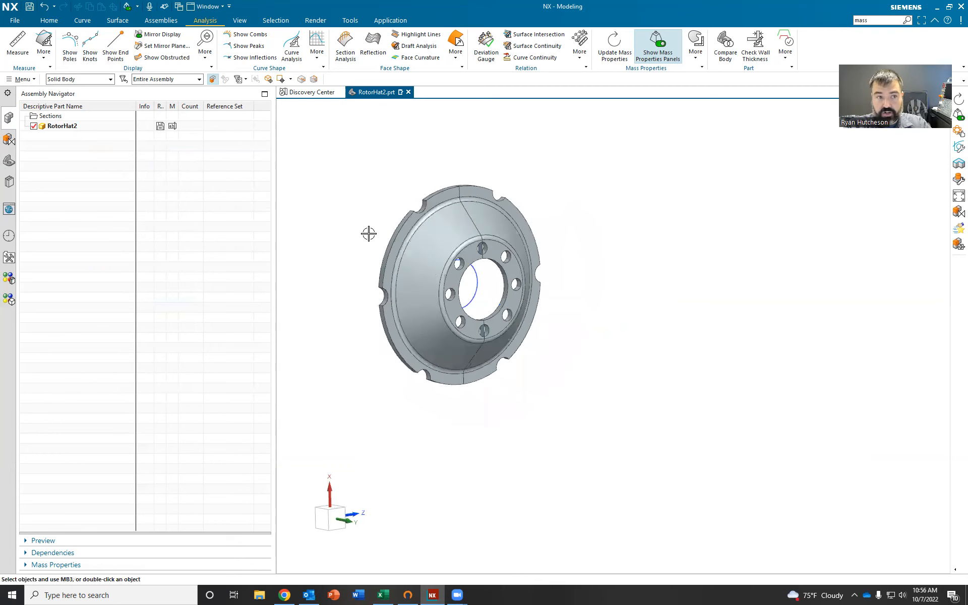
pyautogui.click(12, 161)
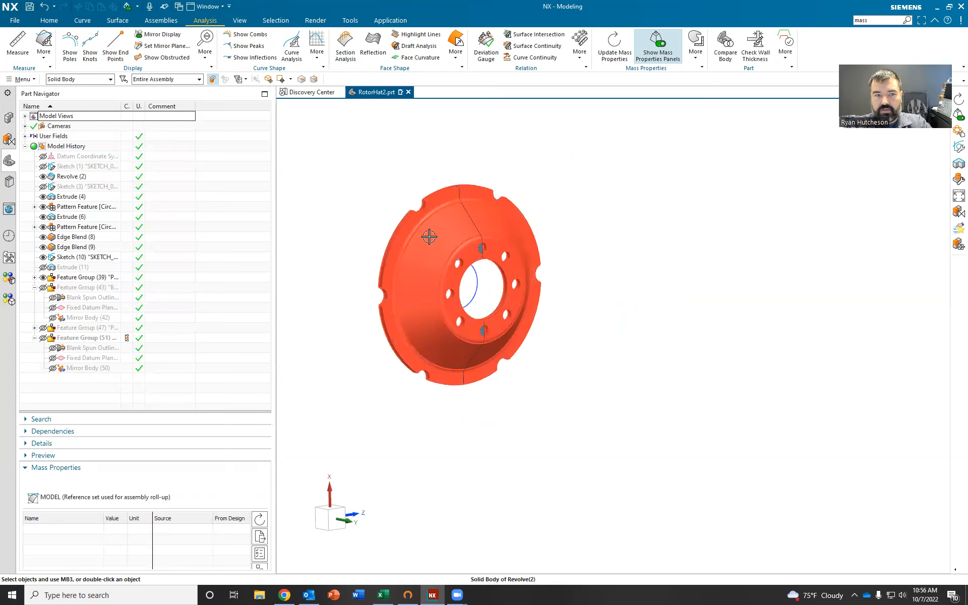
# Reset the selection filter to No Selection Filter and assign a green feature face color to the Revolve (2) feature.
pyautogui.rightClick(370, 160)
pyautogui.click(386, 131)
pyautogui.click(398, 143)
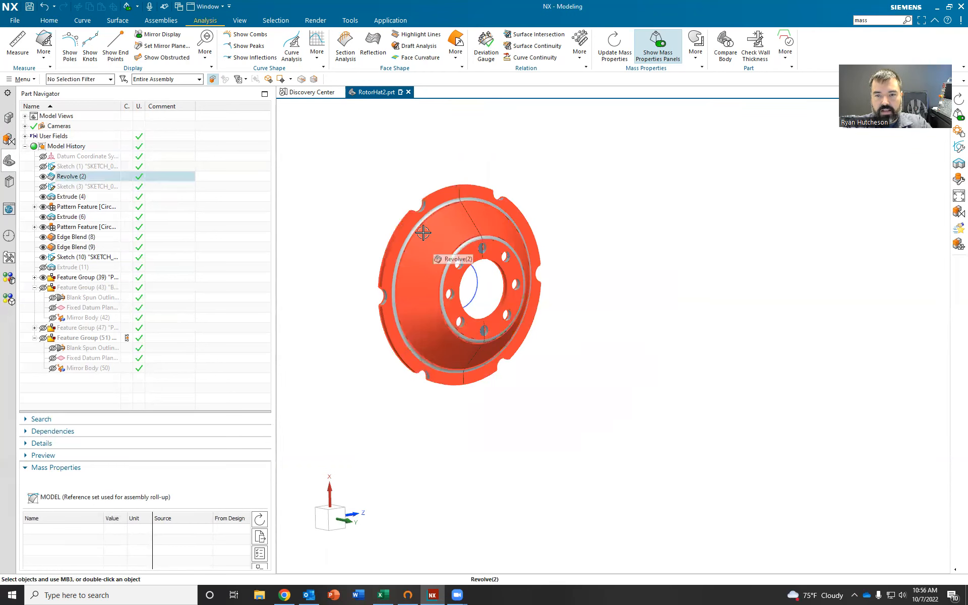
pyautogui.rightClick(438, 237)
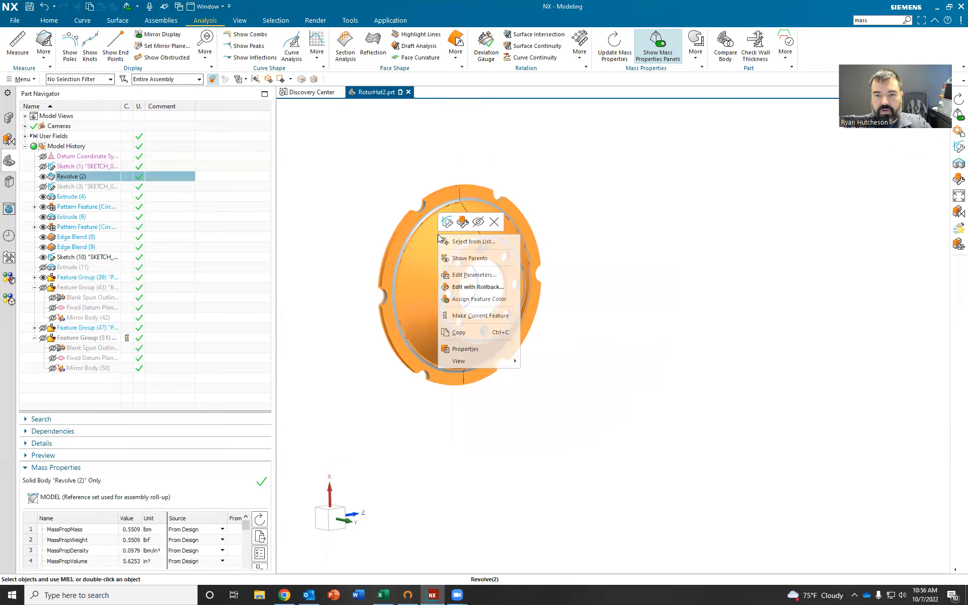
pyautogui.click(467, 299)
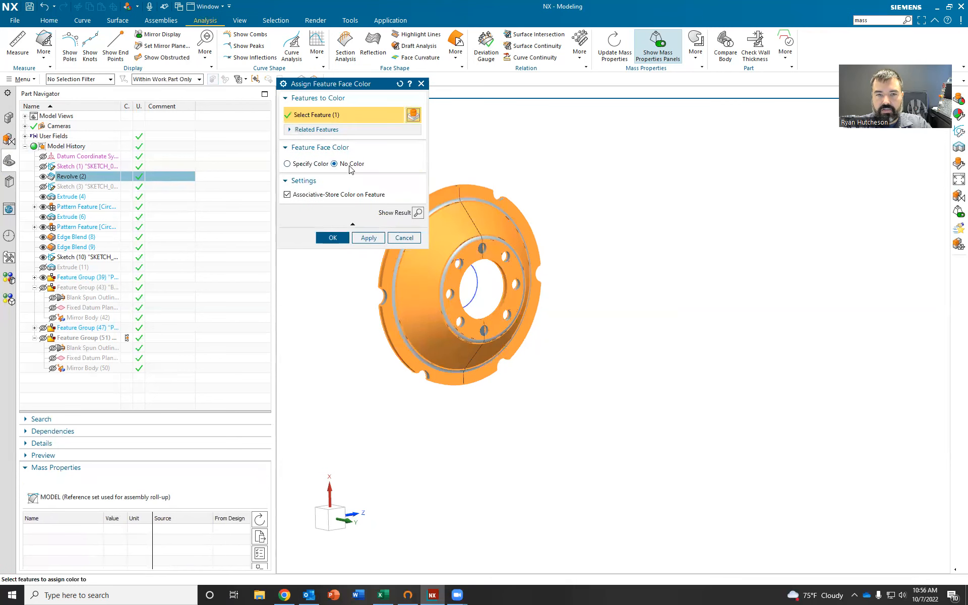
pyautogui.click(287, 165)
pyautogui.click(399, 173)
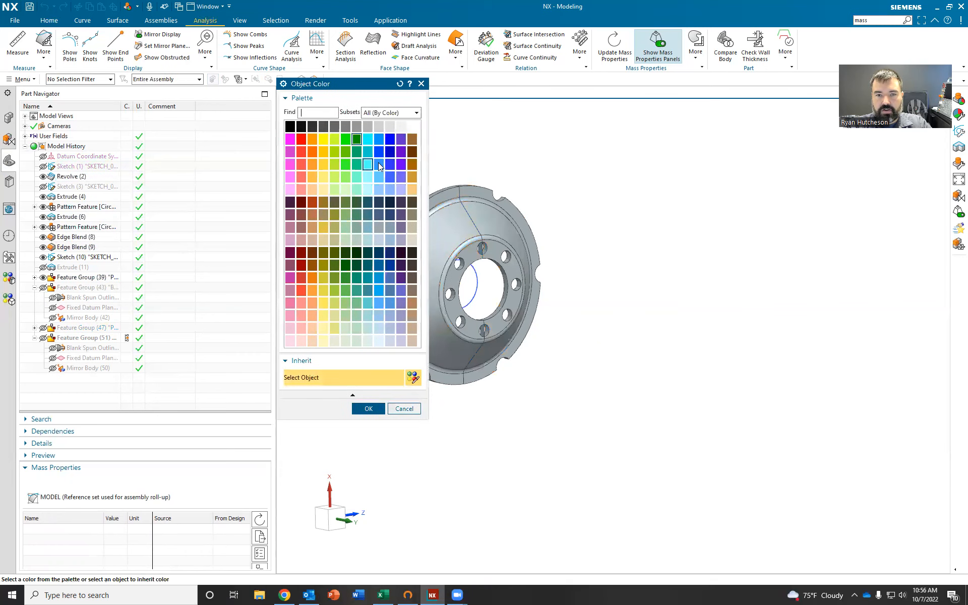
pyautogui.click(318, 226)
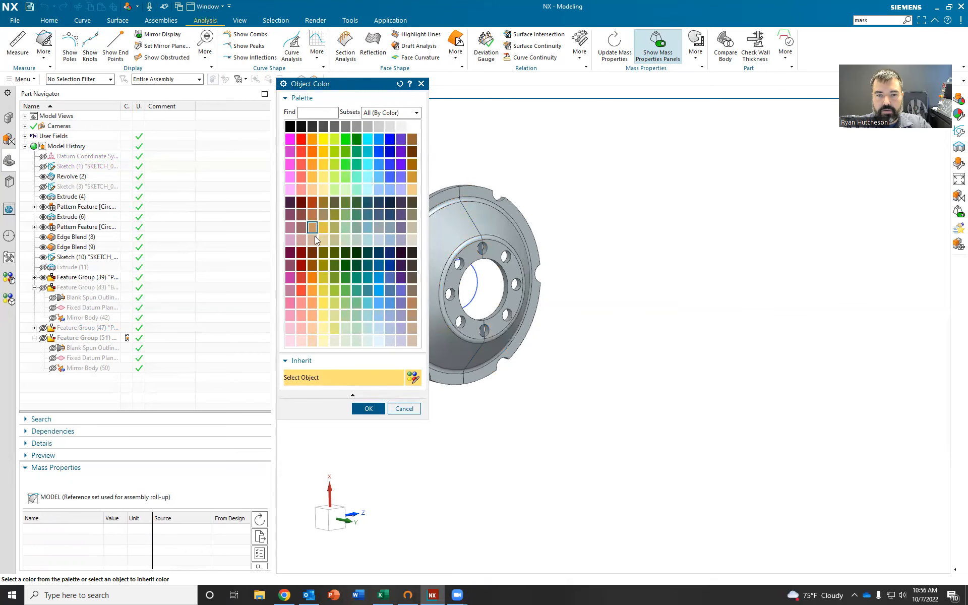
pyautogui.click(361, 407)
pyautogui.click(340, 249)
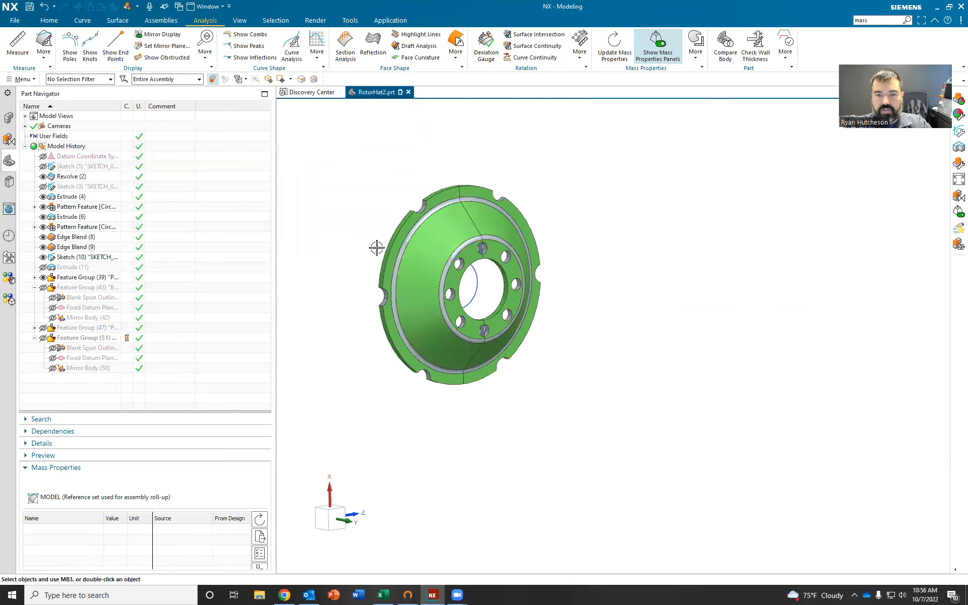
# Find Edit Object Color with the command search "object" and apply a dark green color to the rotor hat, filtering the selection to Solid Body.
pyautogui.moveTo(448, 202); pyautogui.dragTo(479, 372, button='middle')
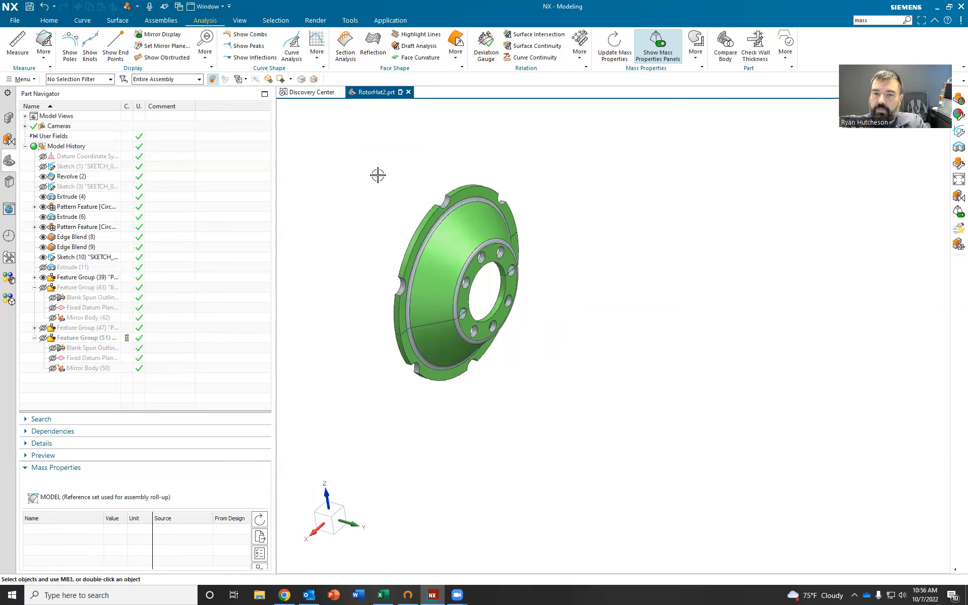
pyautogui.moveTo(464, 112); pyautogui.dragTo(437, 152, button='middle')
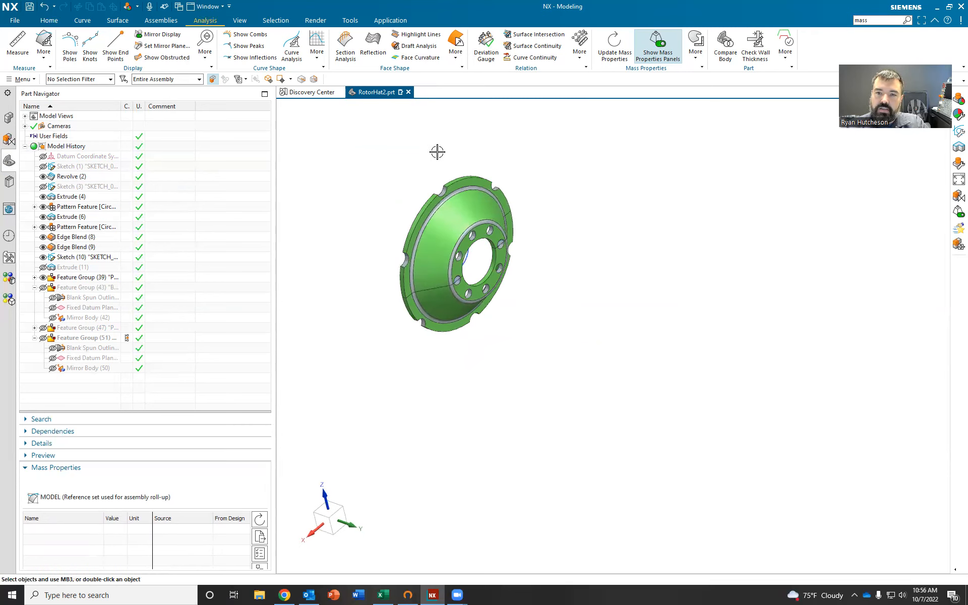
pyautogui.moveTo(869, 20); pyautogui.dragTo(785, 66)
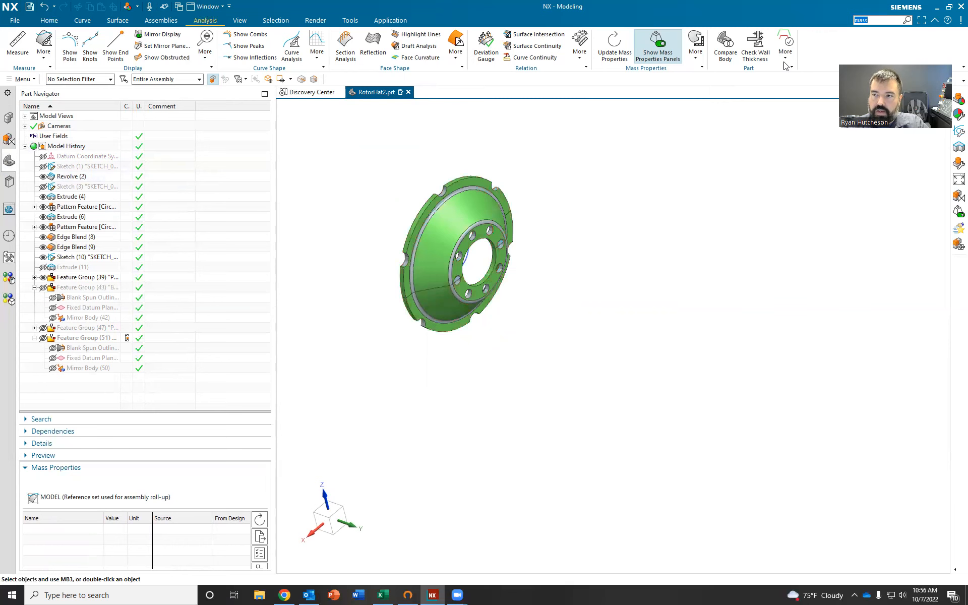
pyautogui.write('object')
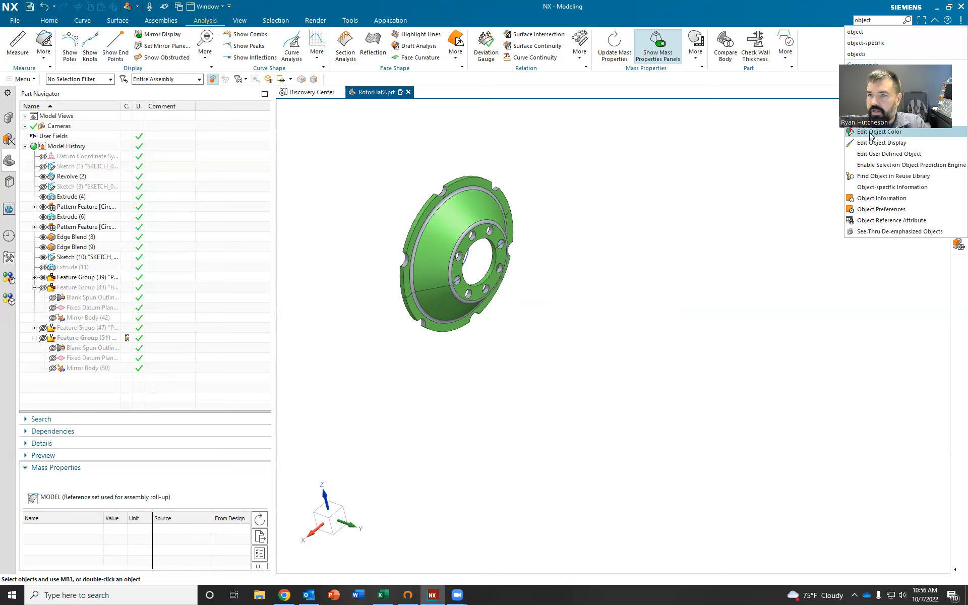
pyautogui.click(869, 132)
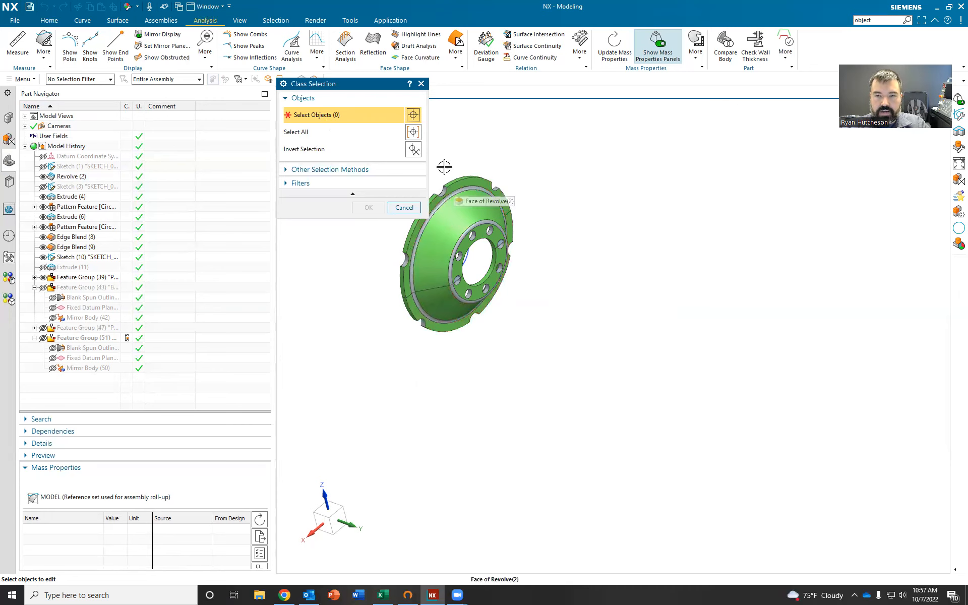
pyautogui.rightClick(447, 146)
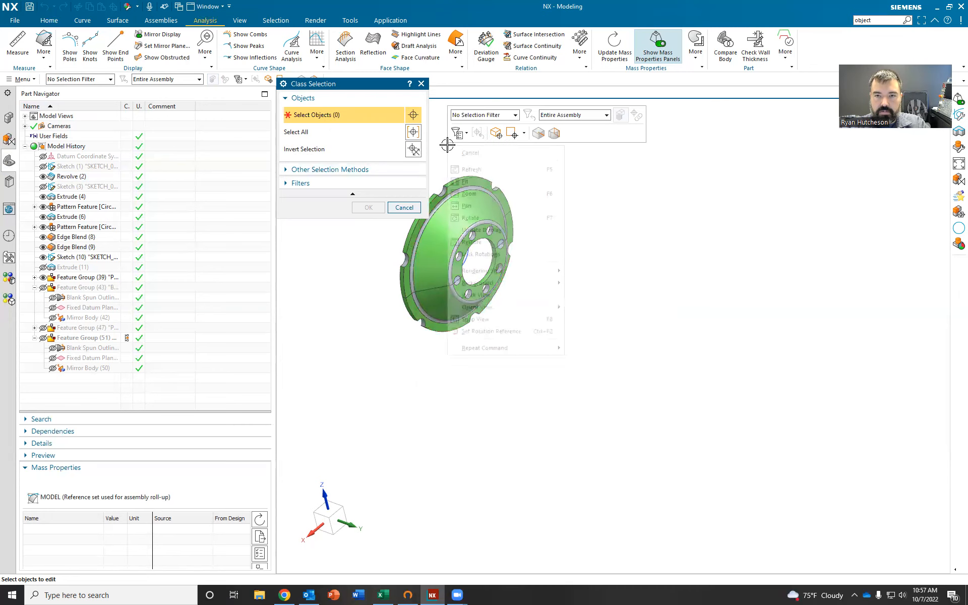
pyautogui.click(459, 116)
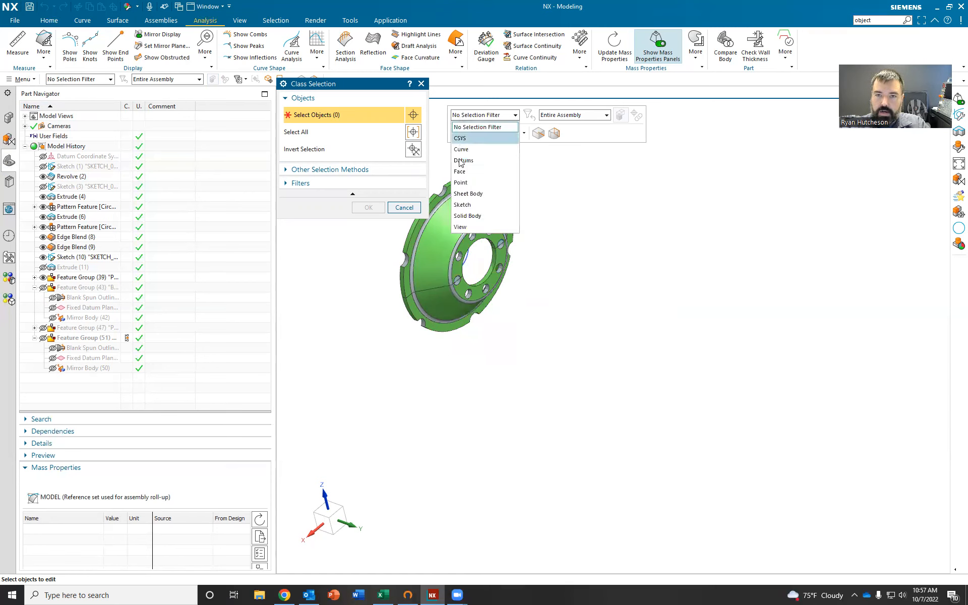
pyautogui.click(467, 216)
pyautogui.click(444, 188)
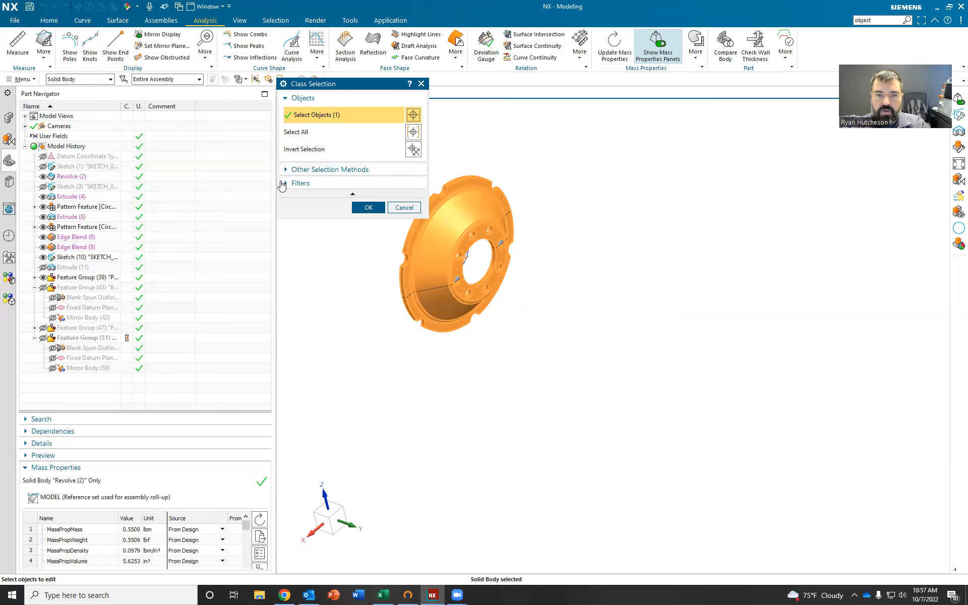
pyautogui.click(368, 208)
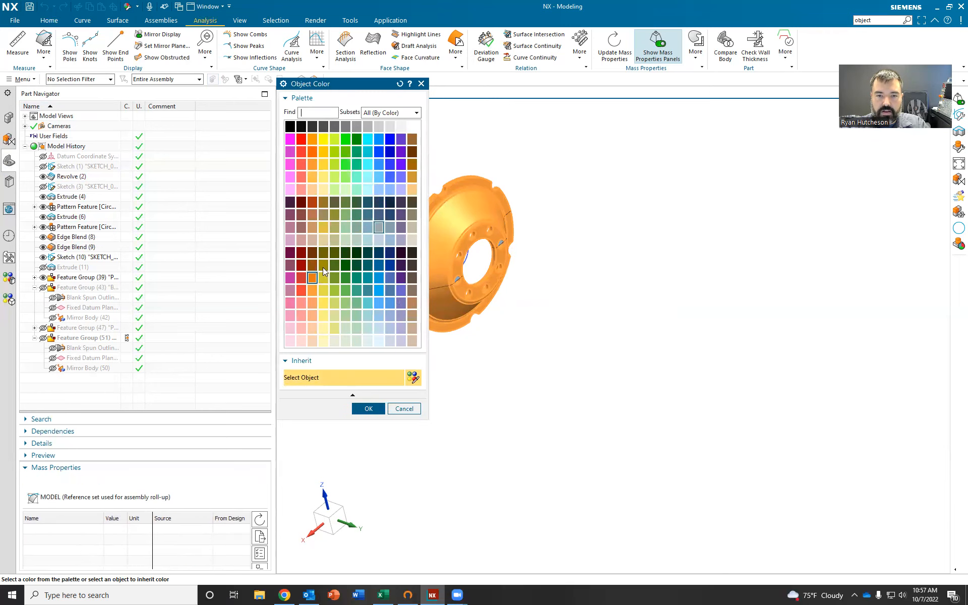
pyautogui.click(373, 409)
# Examine the feature and body colors of the rotor hat from several viewing angles.
pyautogui.moveTo(358, 309); pyautogui.dragTo(334, 338, button='middle')
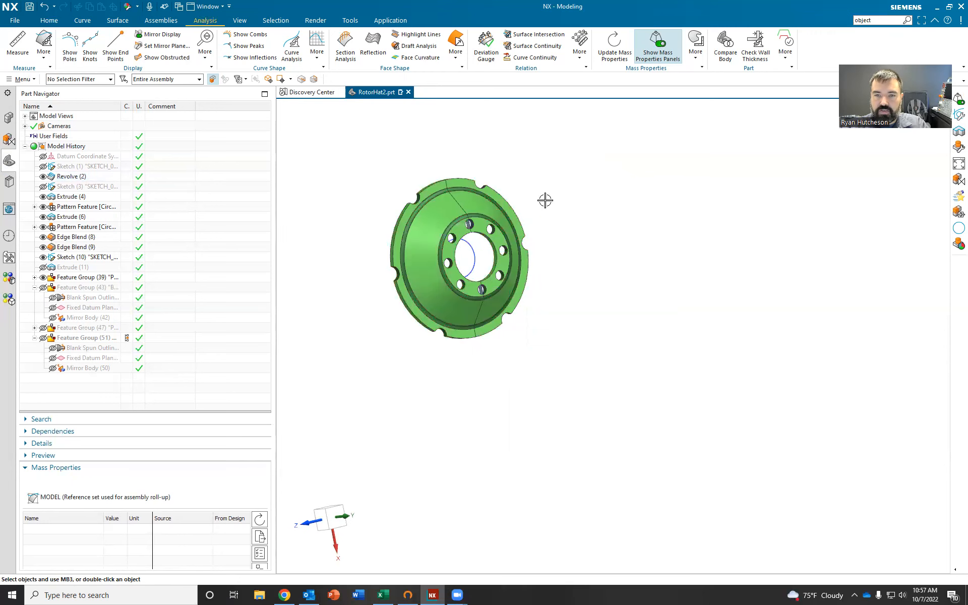
pyautogui.scroll(5, 445, 214)
pyautogui.scroll(-5, 479, 251)
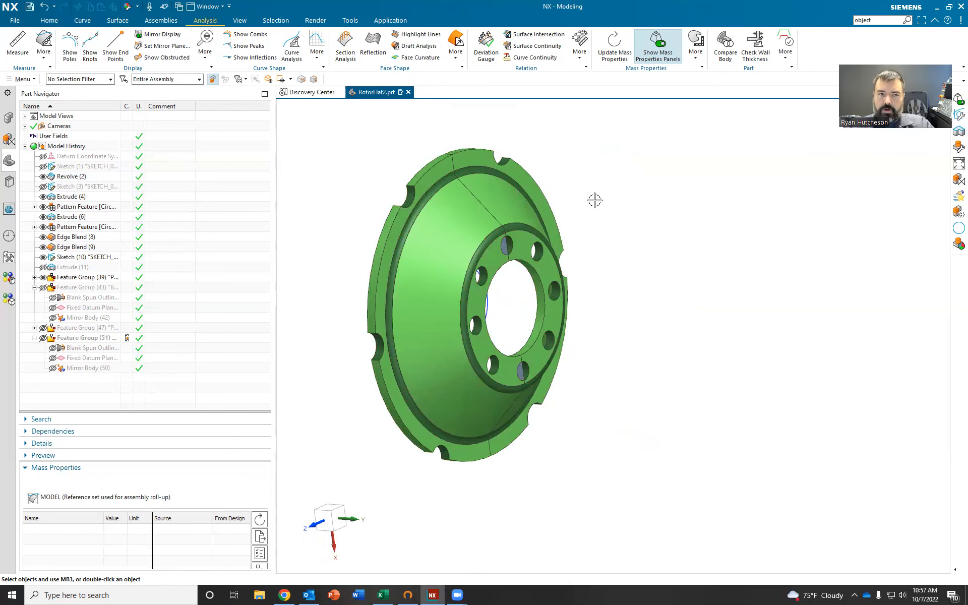
pyautogui.moveTo(642, 197); pyautogui.dragTo(581, 213, button='middle')
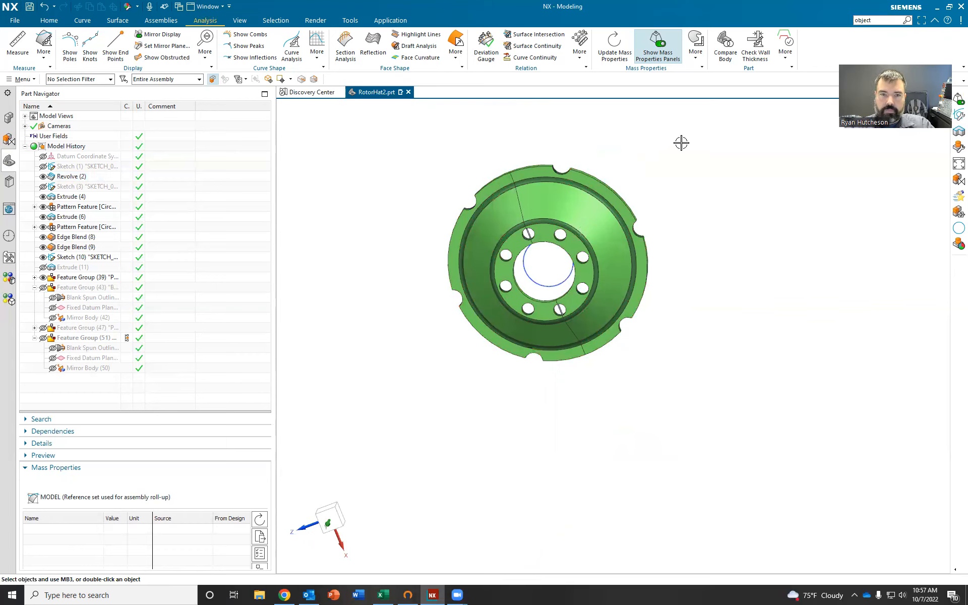
pyautogui.moveTo(668, 164); pyautogui.dragTo(488, 369, button='middle')
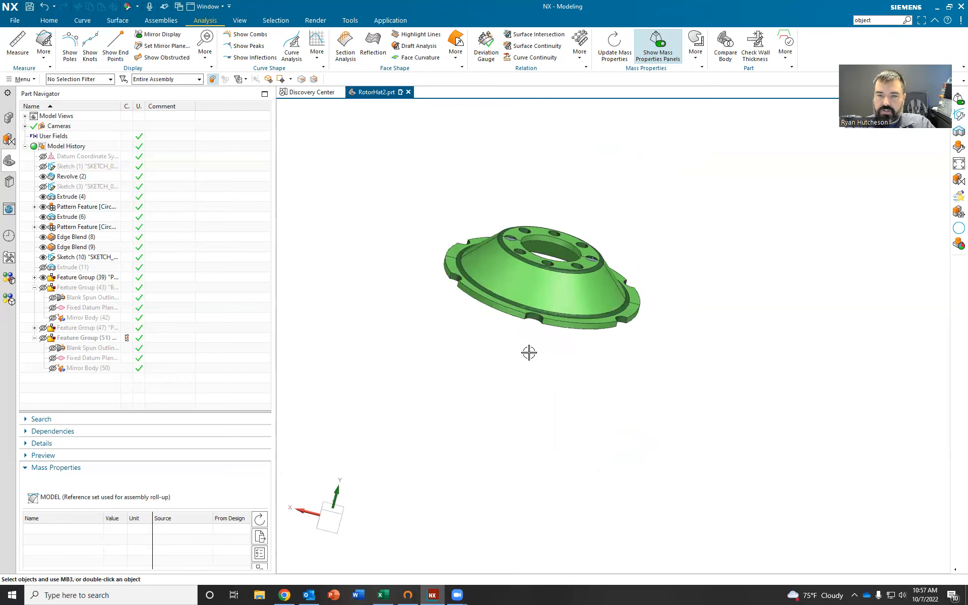
pyautogui.moveTo(516, 285); pyautogui.dragTo(515, 331, button='middle')
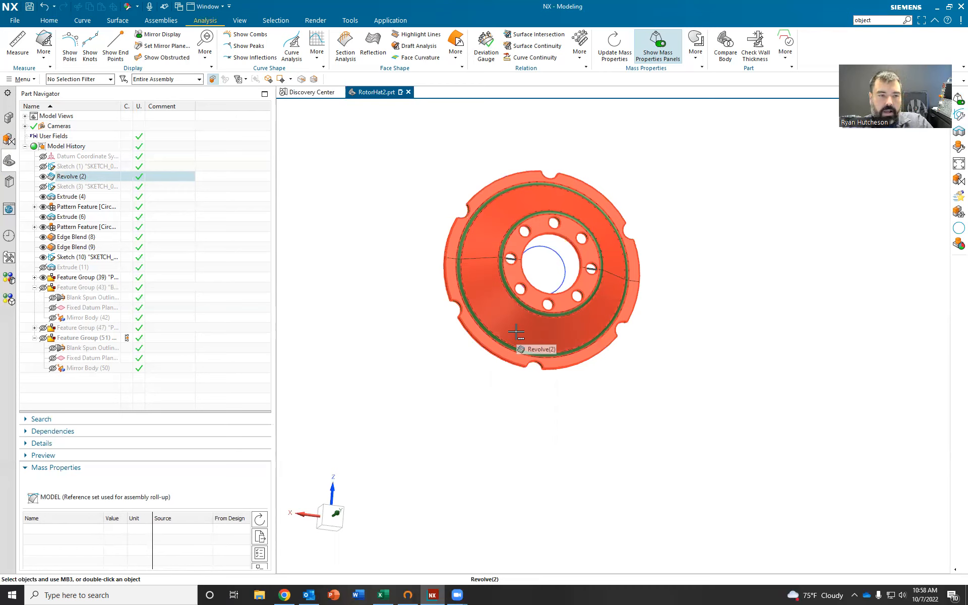
pyautogui.moveTo(548, 319); pyautogui.dragTo(526, 255, button='middle')
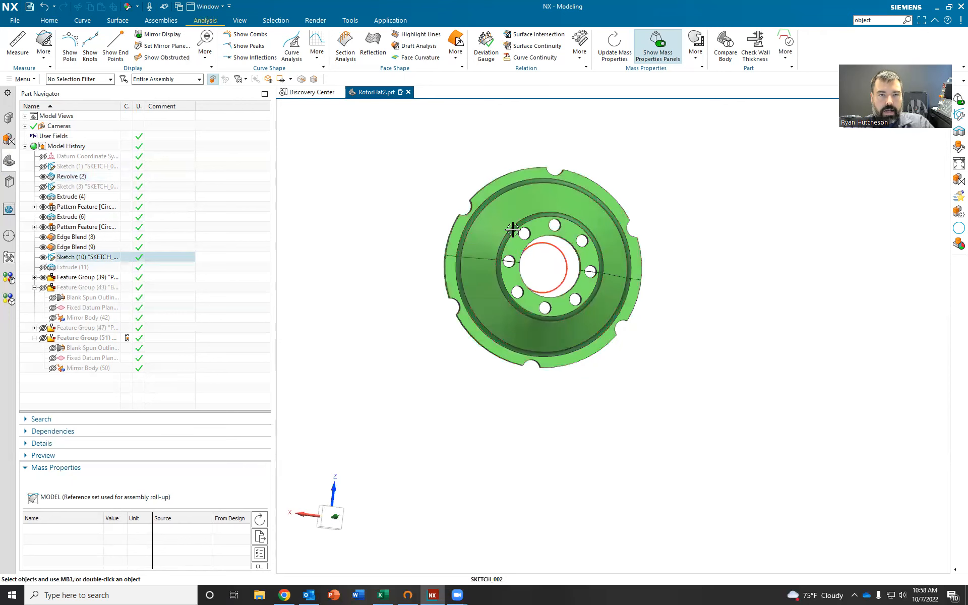
# Switch the rotor hat display to Advanced Studio rendering.
pyautogui.click(315, 21)
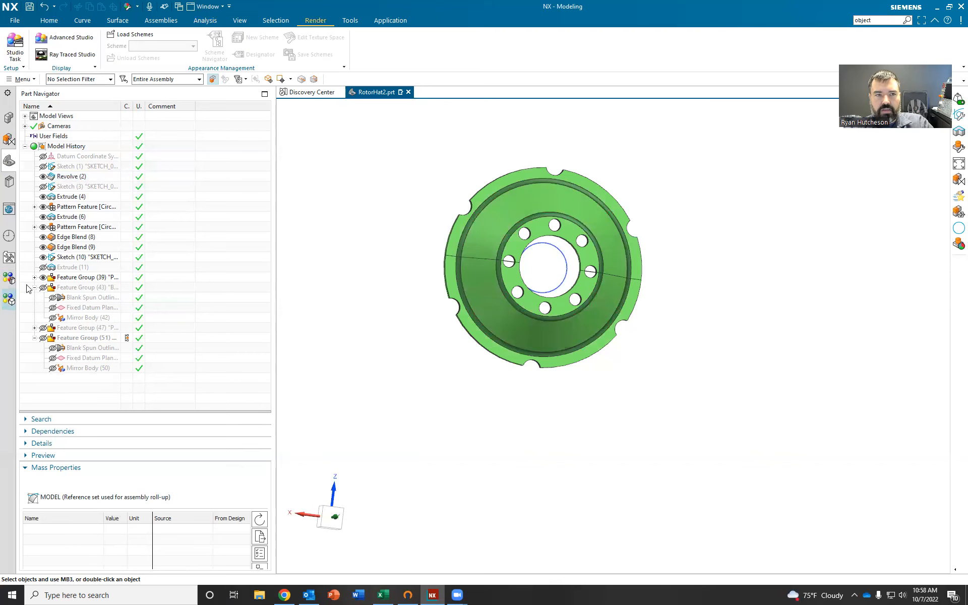
pyautogui.click(58, 38)
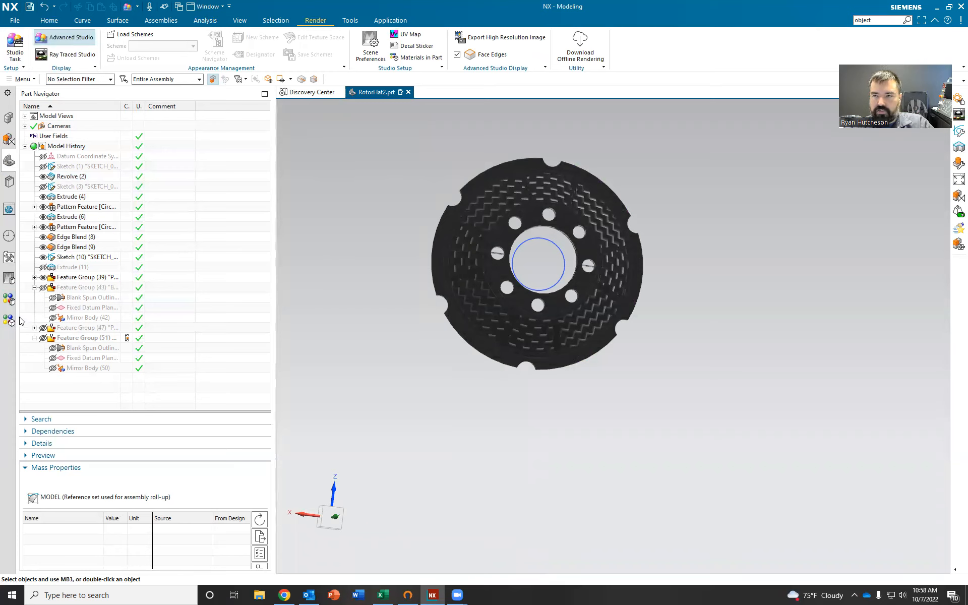
# Browse the system studio materials library, looking through the Leathers category.
pyautogui.moveTo(422, 253); pyautogui.dragTo(434, 321, button='middle')
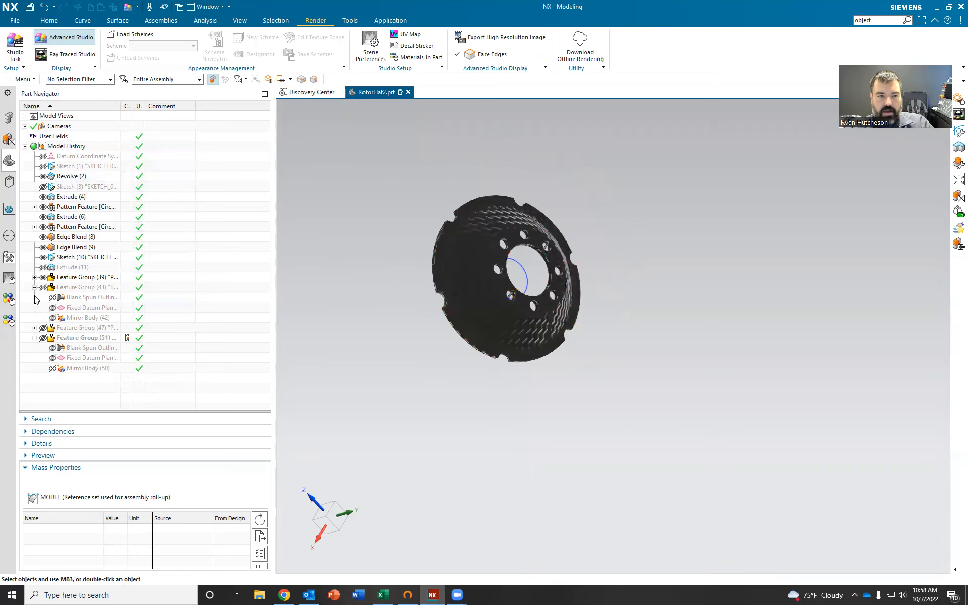
pyautogui.click(8, 303)
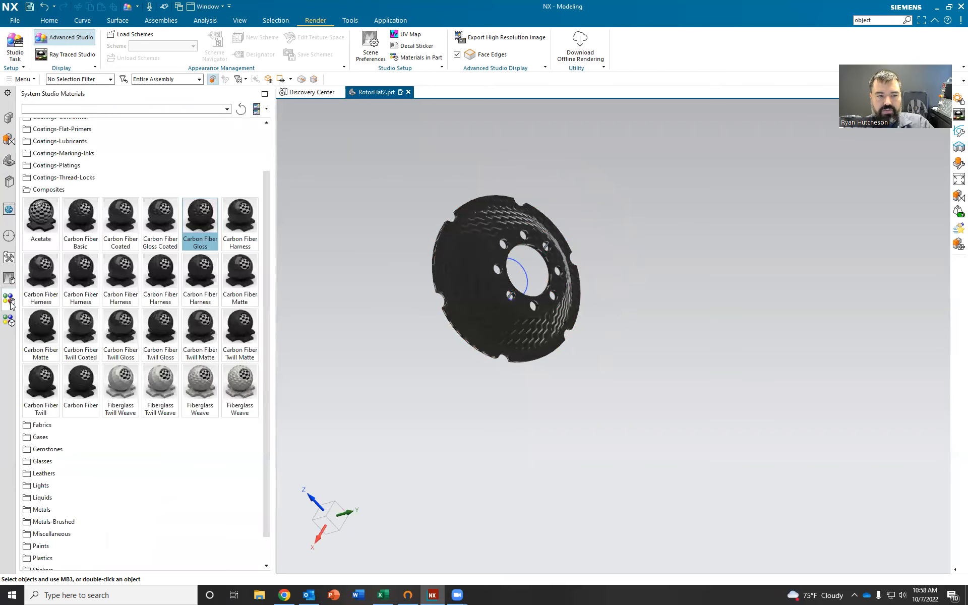
pyautogui.click(48, 190)
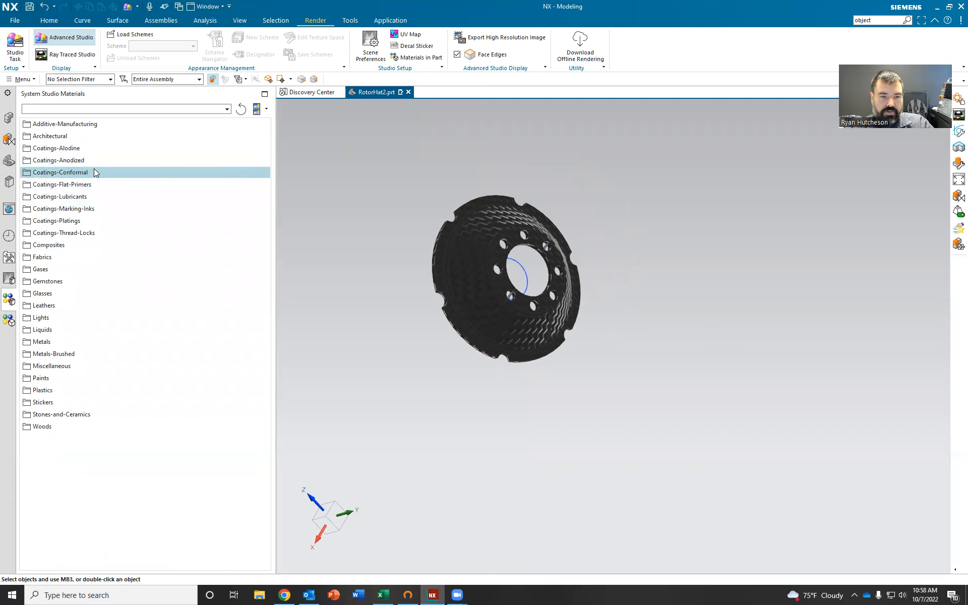
pyautogui.click(40, 306)
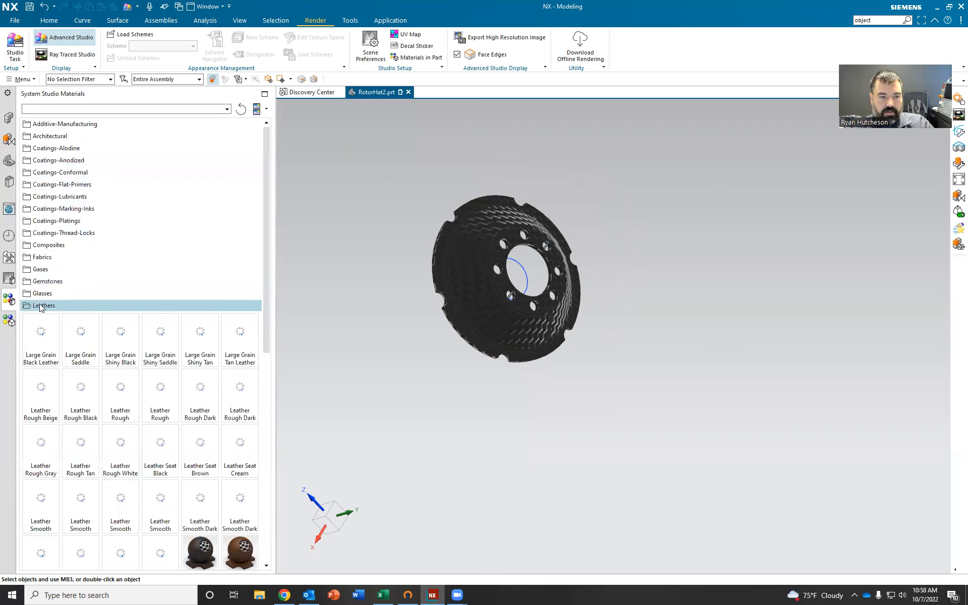
pyautogui.scroll(-7, 145, 368)
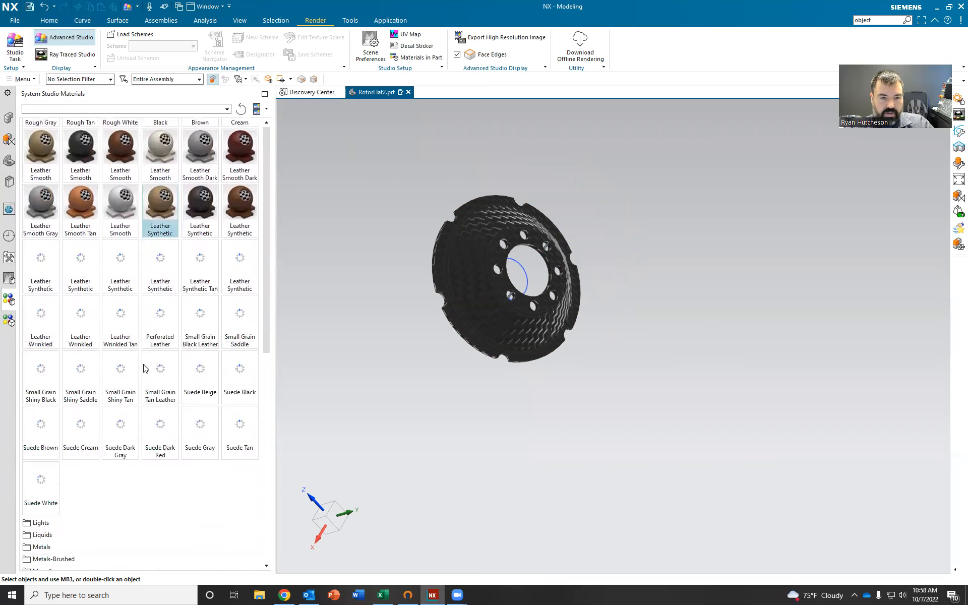
pyautogui.scroll(3, 145, 368)
pyautogui.scroll(10, 145, 364)
# Apply the Diamond material from Gemstones to the rotor hat and inspect its transparent display.
pyautogui.click(54, 282)
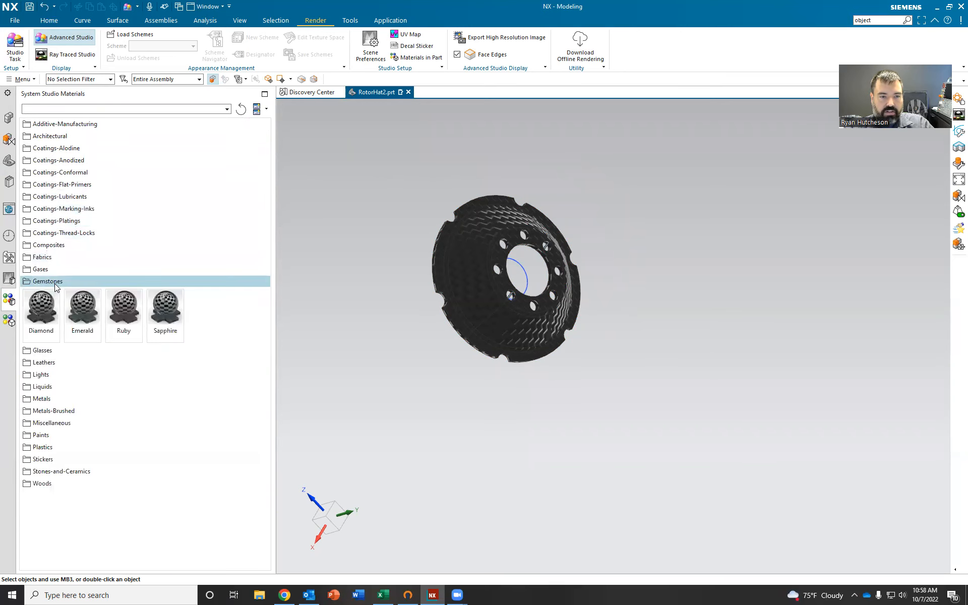
pyautogui.moveTo(41, 308); pyautogui.dragTo(515, 211)
pyautogui.moveTo(551, 177); pyautogui.dragTo(417, 200, button='middle')
pyautogui.rightClick(417, 199)
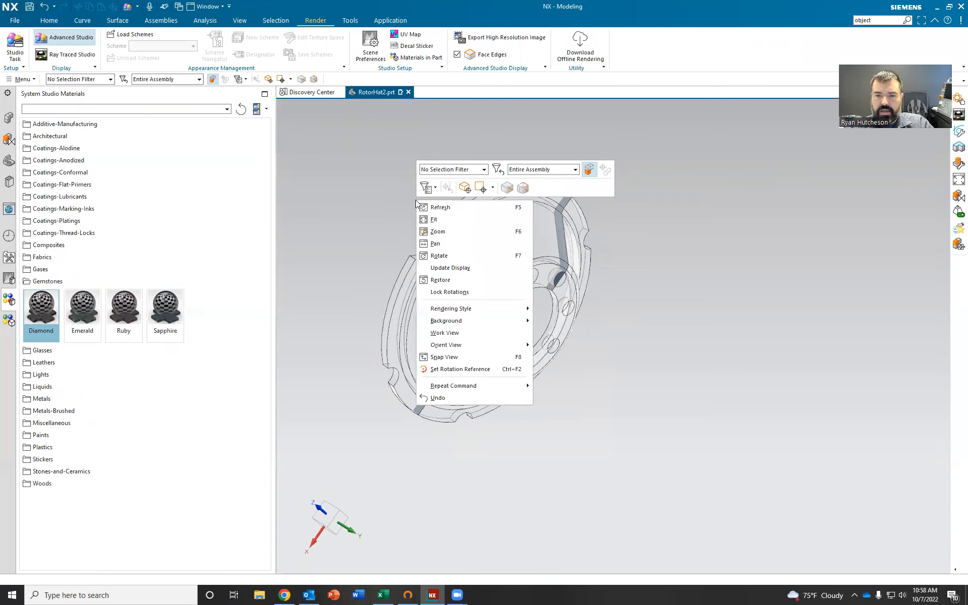
pyautogui.click(382, 192)
pyautogui.moveTo(551, 208); pyautogui.dragTo(454, 153, button='middle')
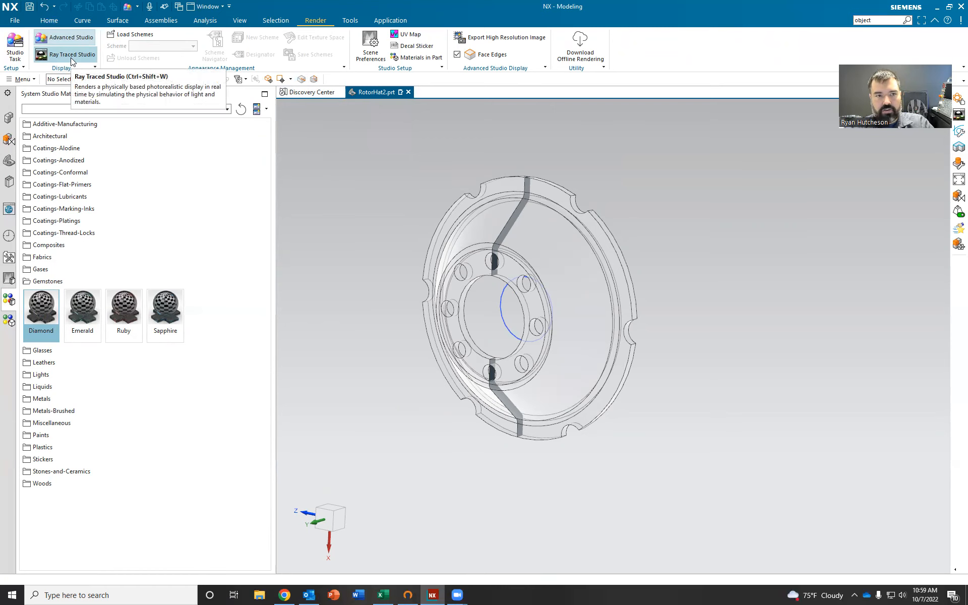
pyautogui.moveTo(555, 227); pyautogui.dragTo(590, 225, button='middle')
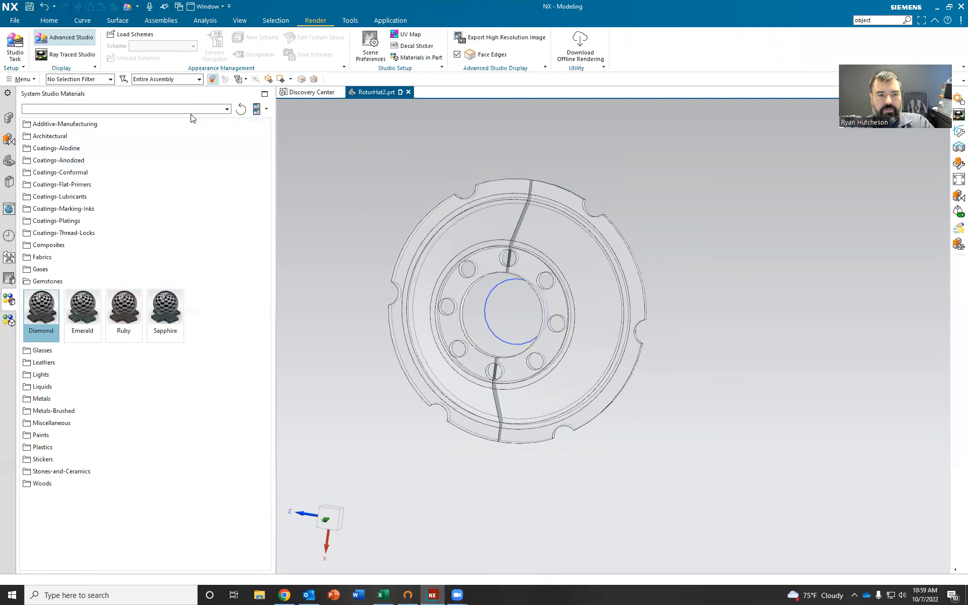
# Render the diamond rotor hat in Ray Traced Studio from a side angle, and leave the render.
pyautogui.click(65, 54)
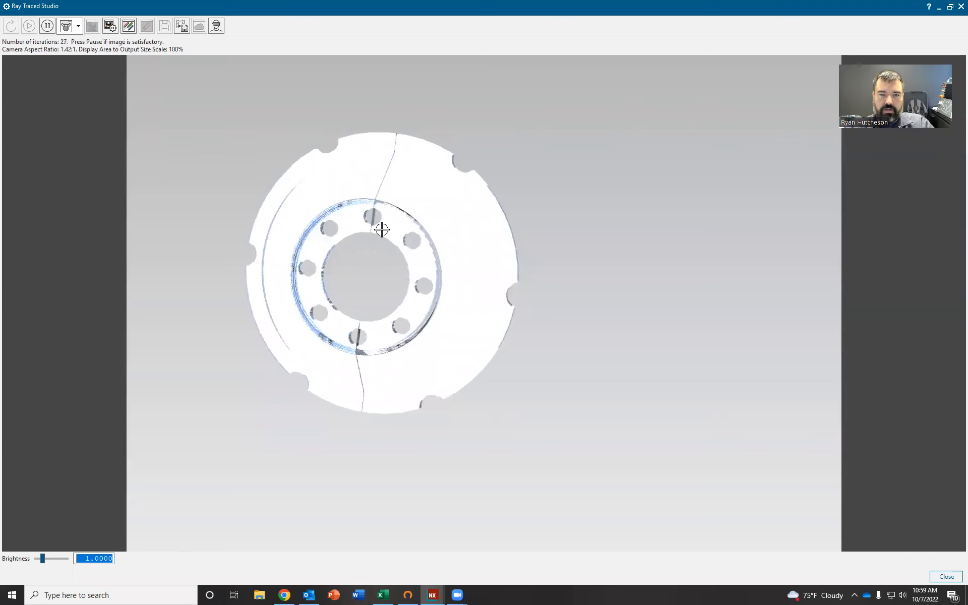
pyautogui.moveTo(495, 234); pyautogui.dragTo(426, 240, button='middle')
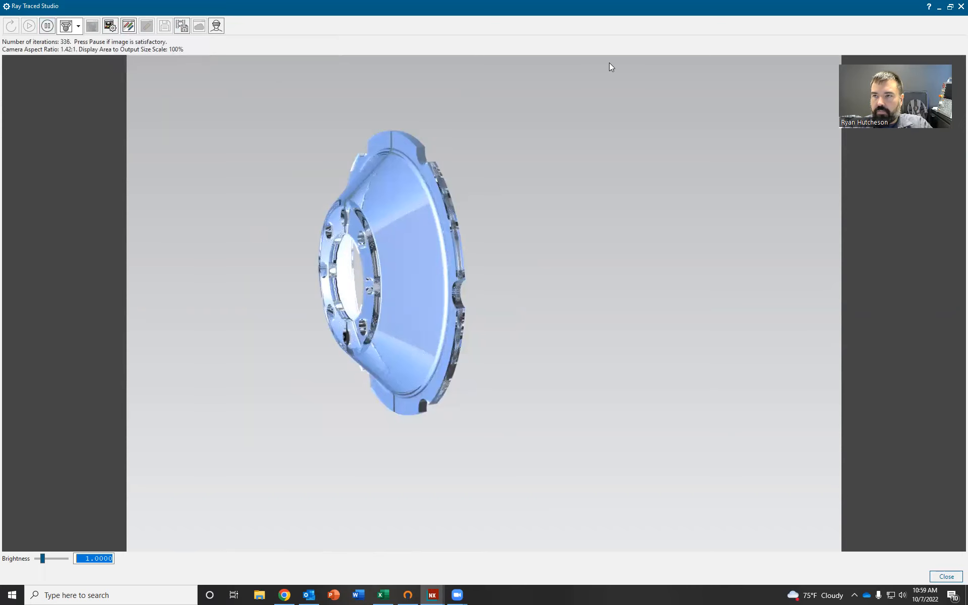
pyautogui.moveTo(355, 2); pyautogui.dragTo(338, 54)
pyautogui.click(526, 60)
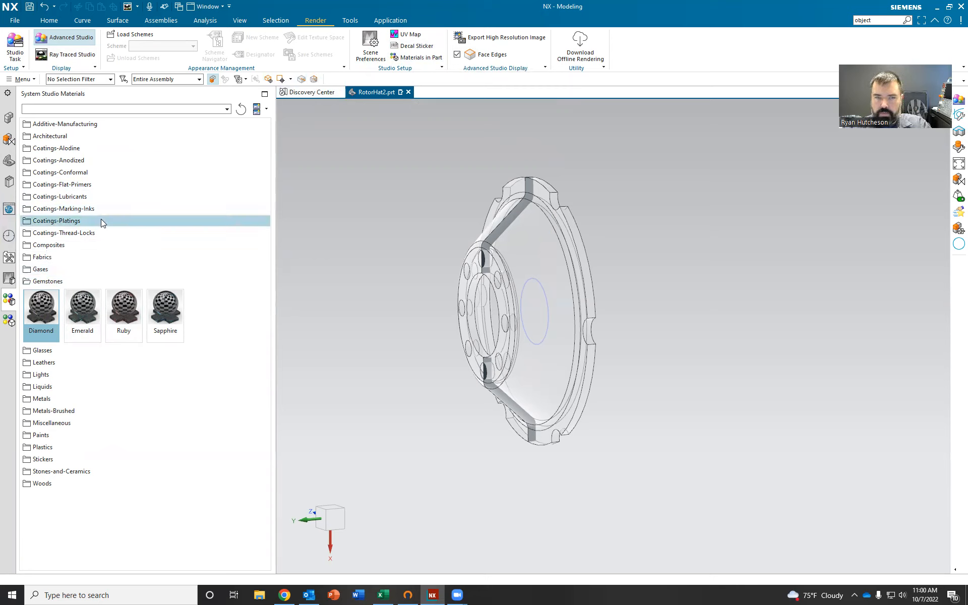
# Switch the interface to the Advanced role.
pyautogui.click(9, 257)
pyautogui.click(49, 125)
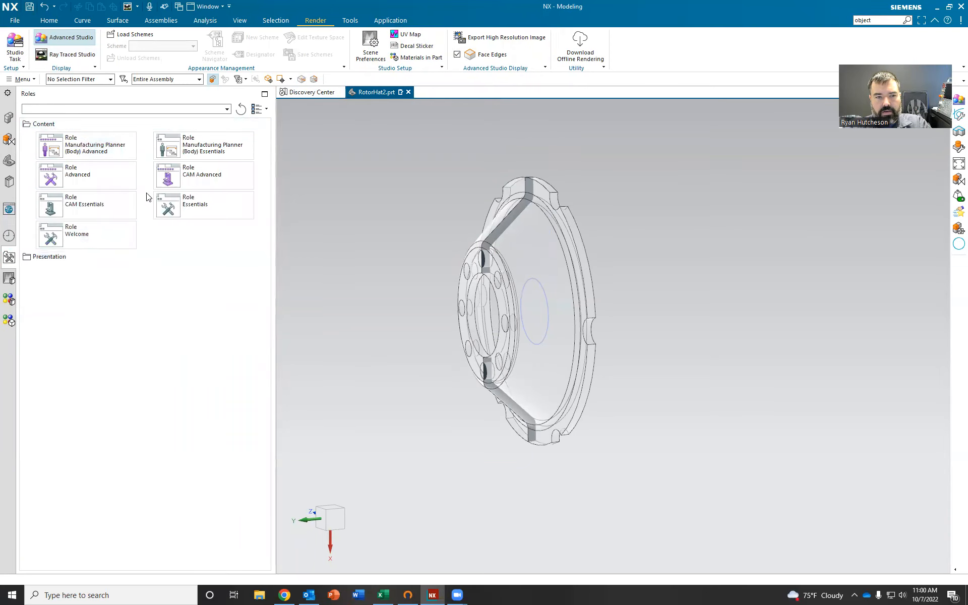
pyautogui.click(86, 177)
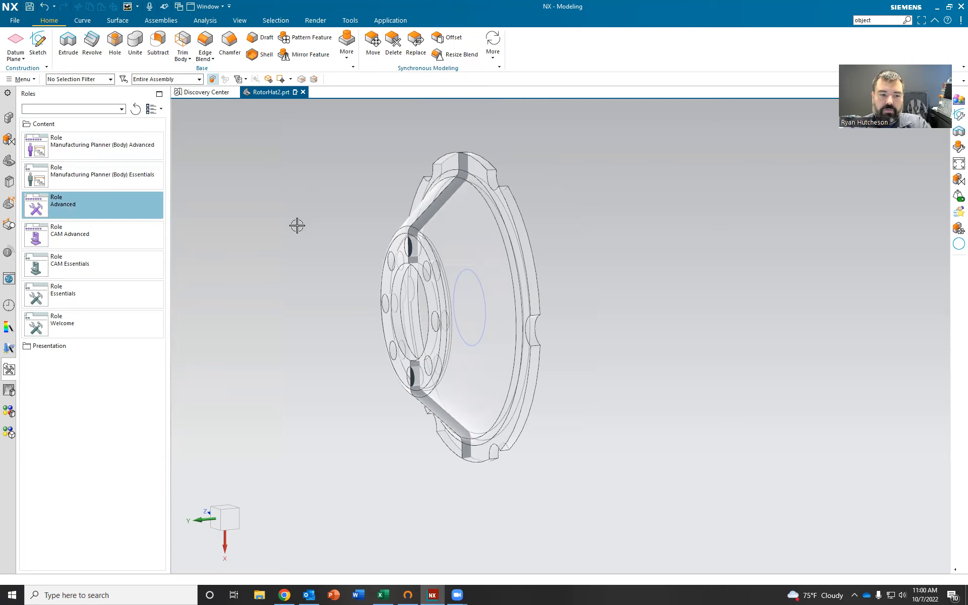
# Change the scene background from 2D Background to Environment in Scene Preferences.
pyautogui.click(314, 21)
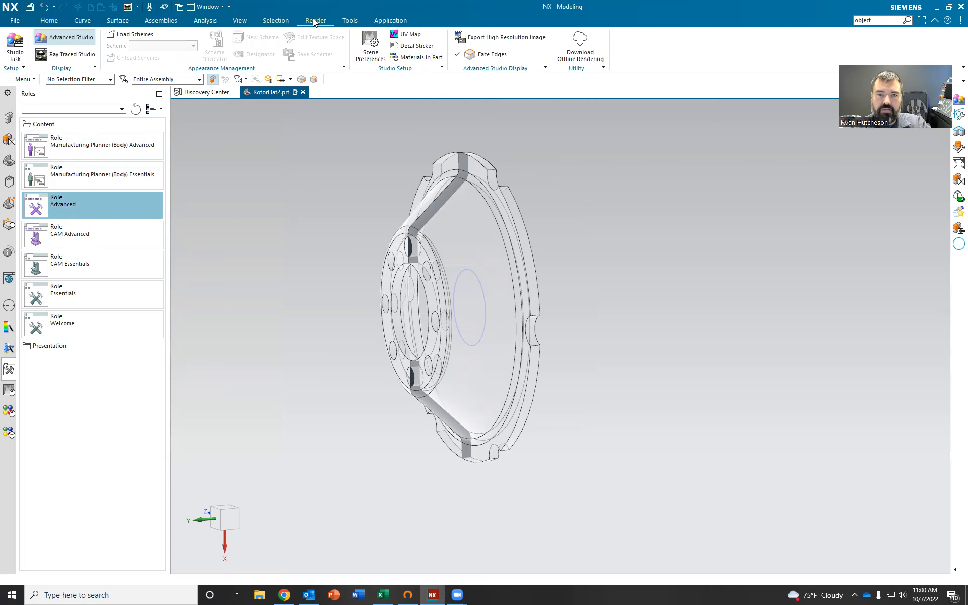
pyautogui.moveTo(363, 190); pyautogui.dragTo(361, 203, button='middle')
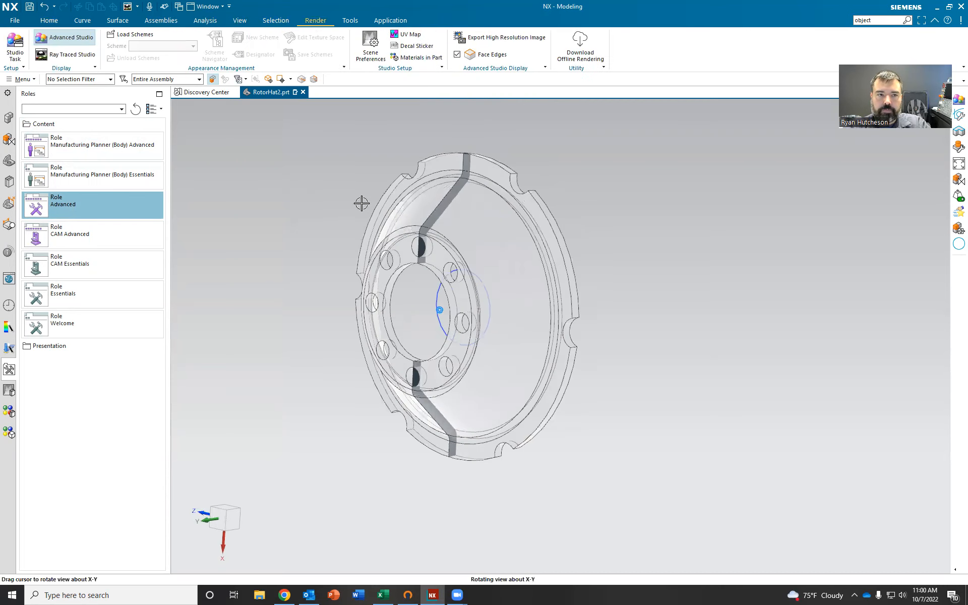
pyautogui.click(371, 45)
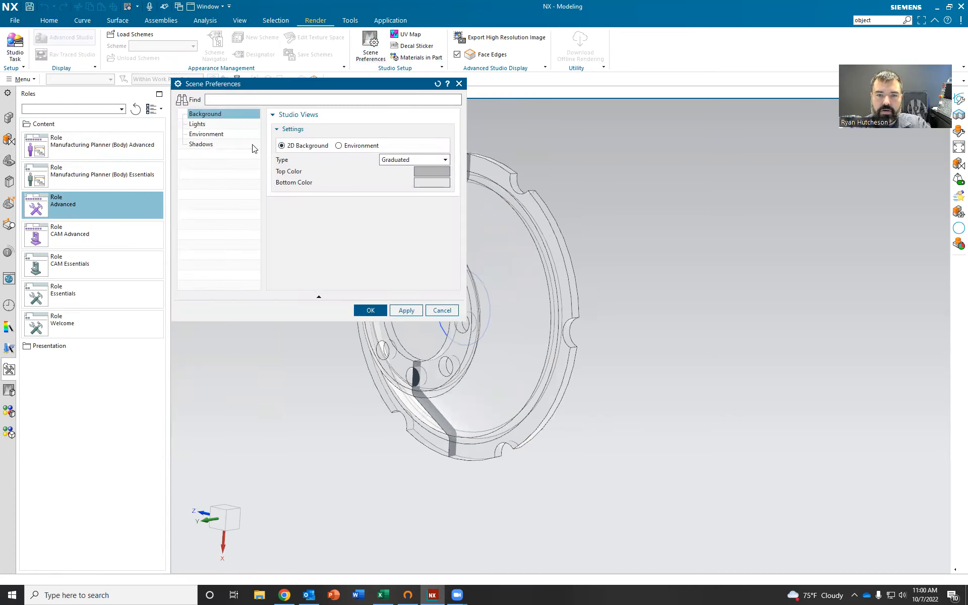
pyautogui.click(340, 145)
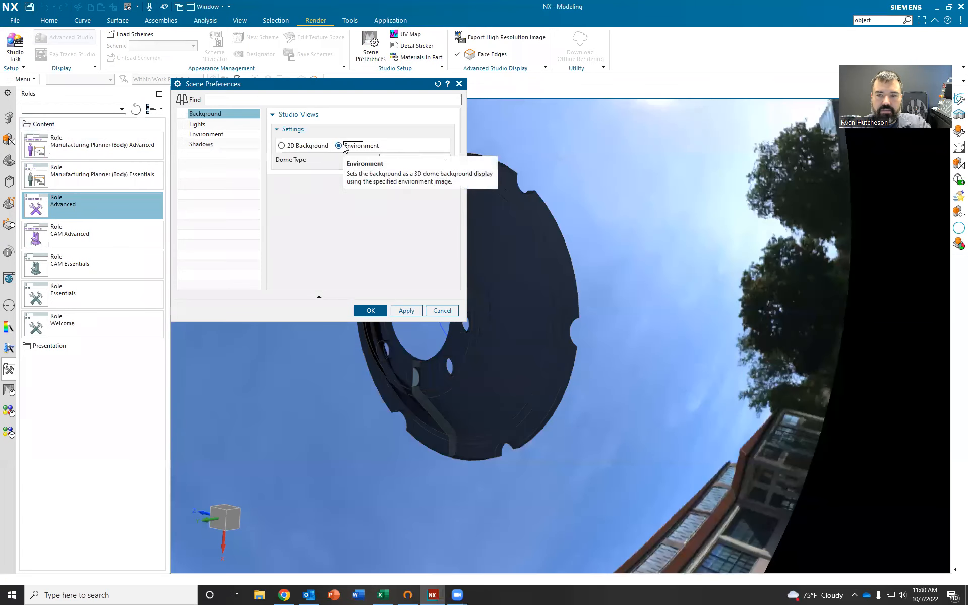
pyautogui.moveTo(631, 235); pyautogui.dragTo(741, 201, button='middle')
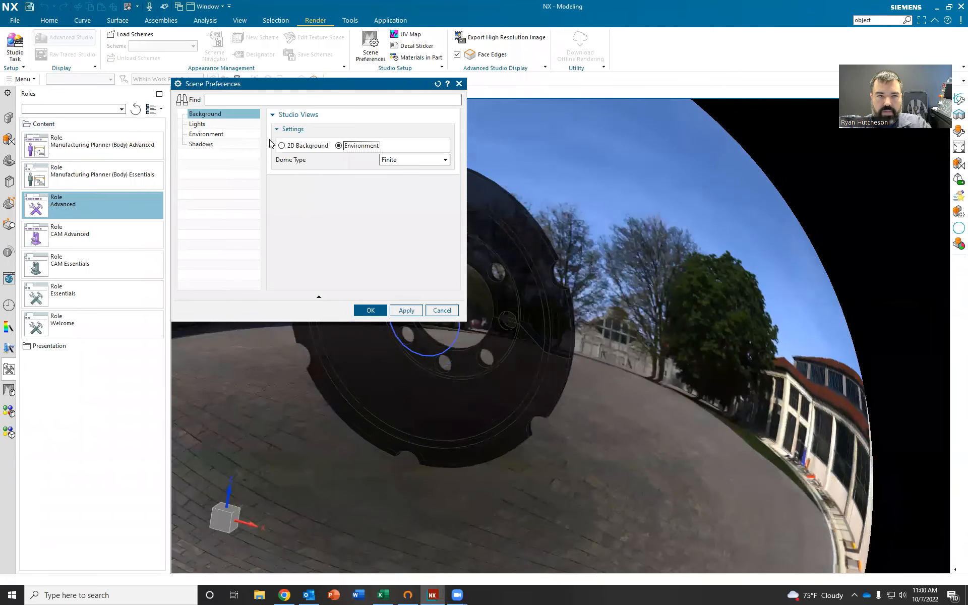
# Review the Lights, Environment and Shadows settings and accept the scene preferences.
pyautogui.click(215, 126)
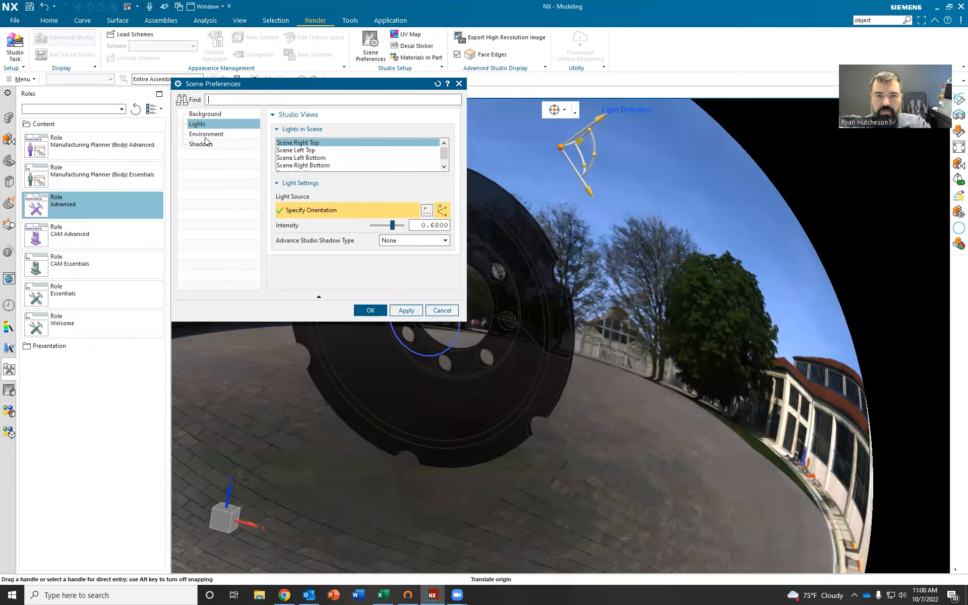
pyautogui.click(205, 136)
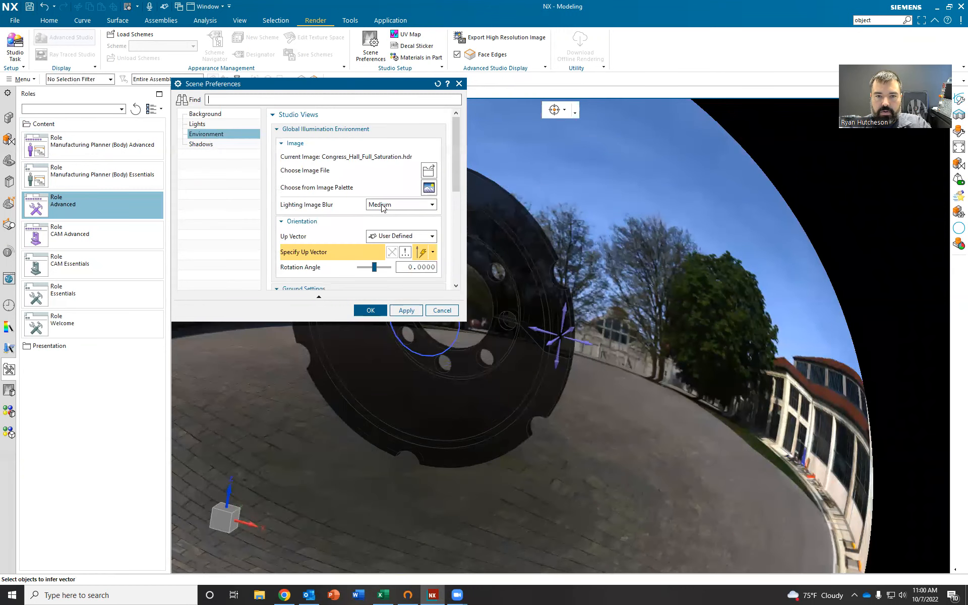
pyautogui.click(213, 144)
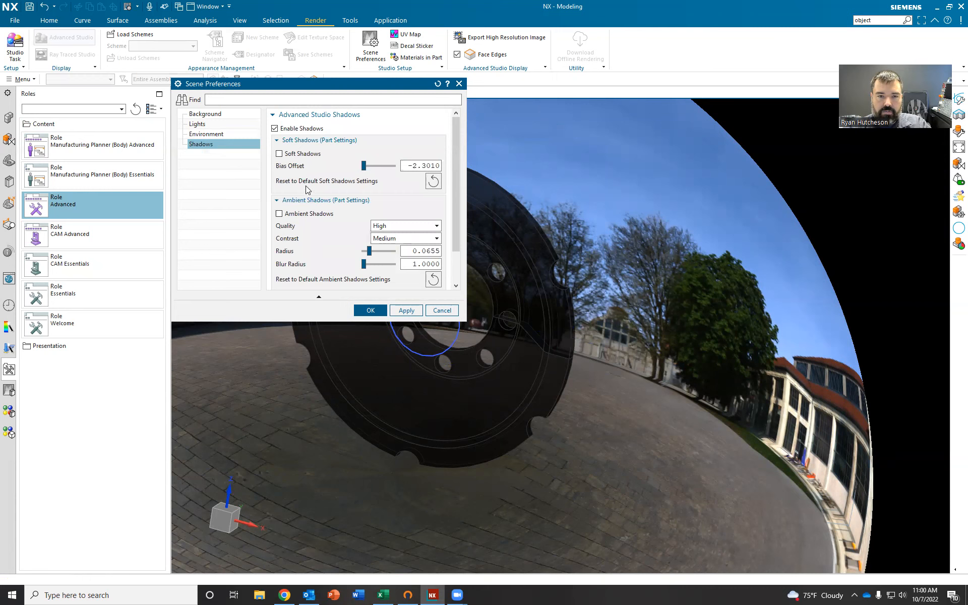
pyautogui.click(371, 310)
# Render the diamond rotor hat against the environment in a maximized Ray Traced Studio window and pause the render.
pyautogui.moveTo(523, 245); pyautogui.dragTo(462, 257, button='middle')
pyautogui.click(78, 57)
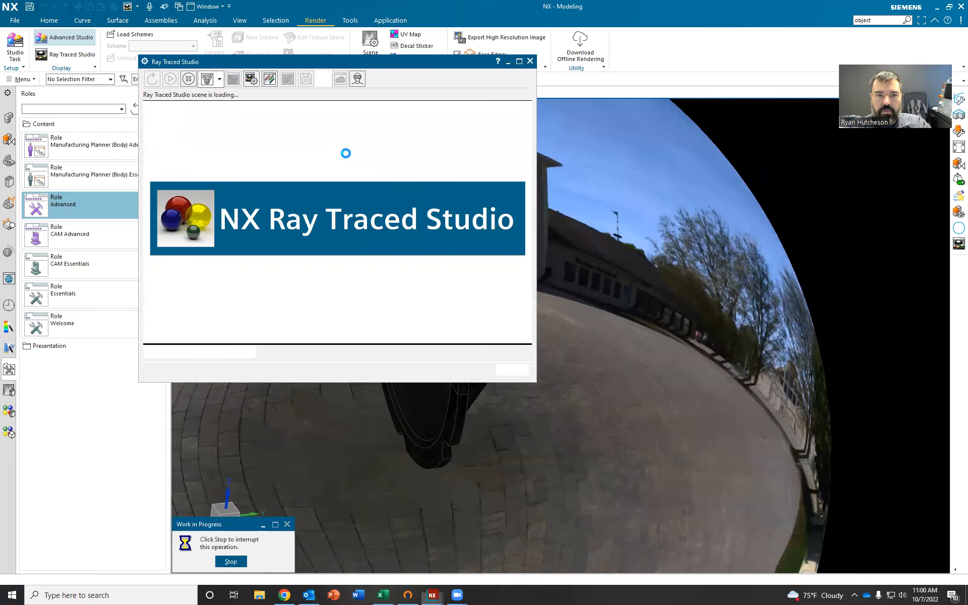
pyautogui.click(520, 62)
pyautogui.moveTo(306, 208); pyautogui.dragTo(81, 70, button='middle')
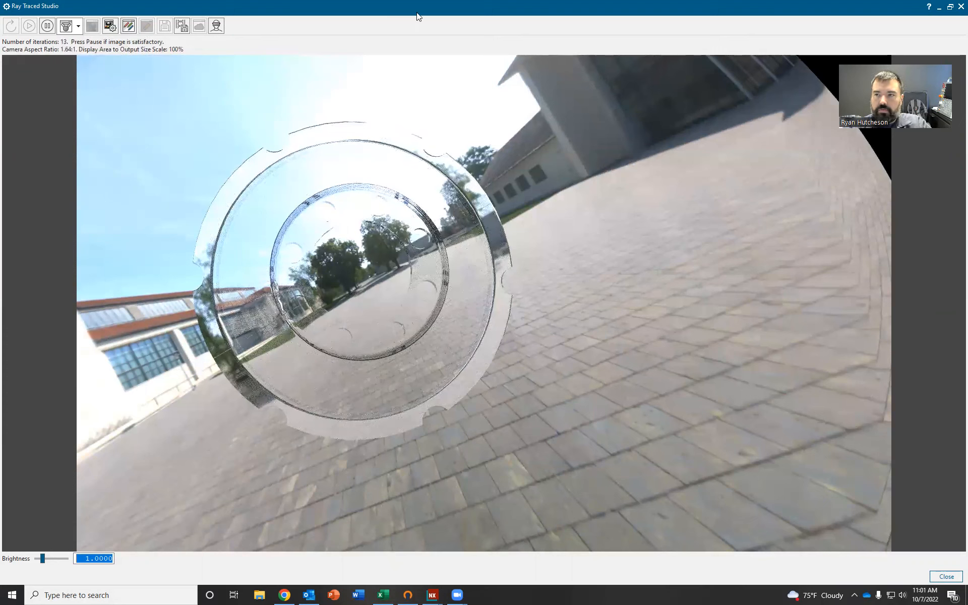
pyautogui.click(47, 26)
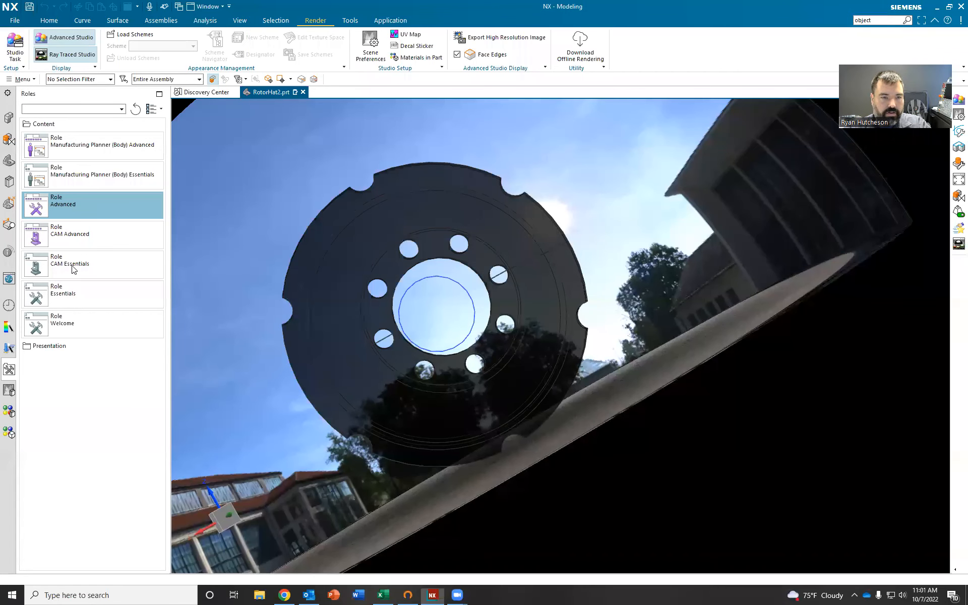
# Apply the Aluminum 6061 studio material from Metals to the conical face of the rotor hat.
pyautogui.click(9, 412)
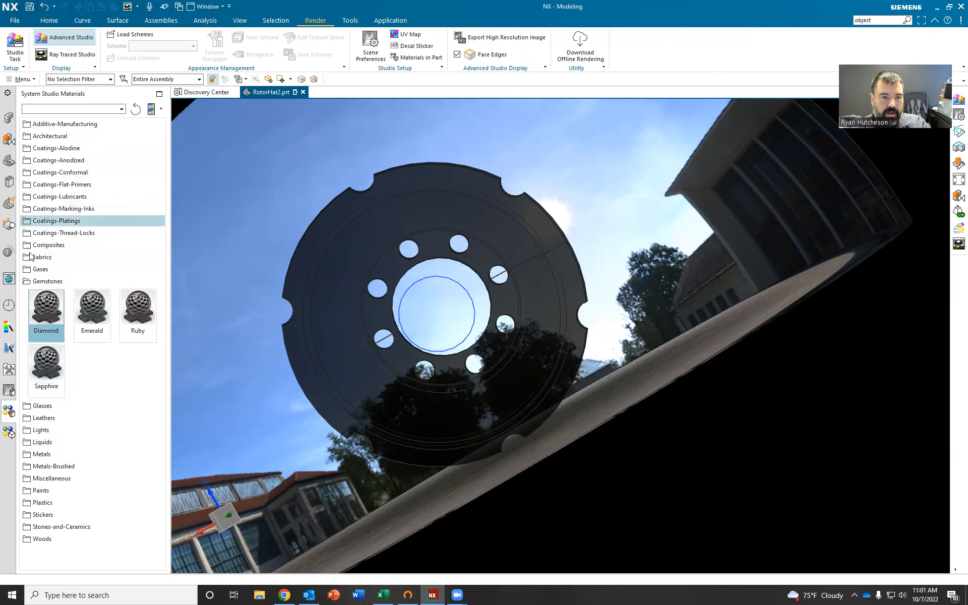
pyautogui.click(42, 454)
pyautogui.scroll(-8, 86, 411)
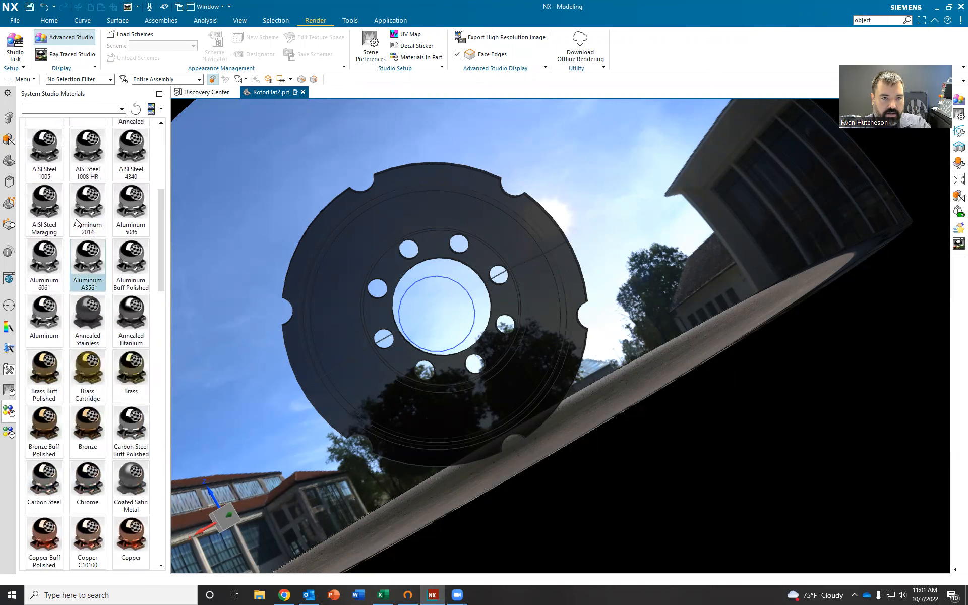
pyautogui.moveTo(44, 262); pyautogui.dragTo(339, 287)
pyautogui.moveTo(267, 236); pyautogui.dragTo(343, 226, button='middle')
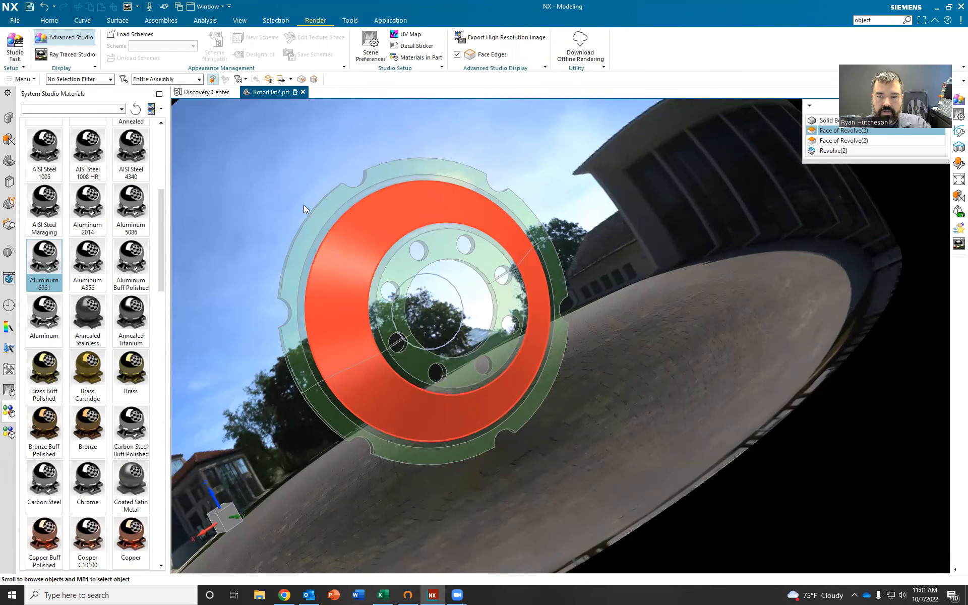
# Filter the selection to Solid Body and apply Aluminum 6061 to the entire rotor hat body.
pyautogui.click(259, 190)
pyautogui.rightClick(258, 188)
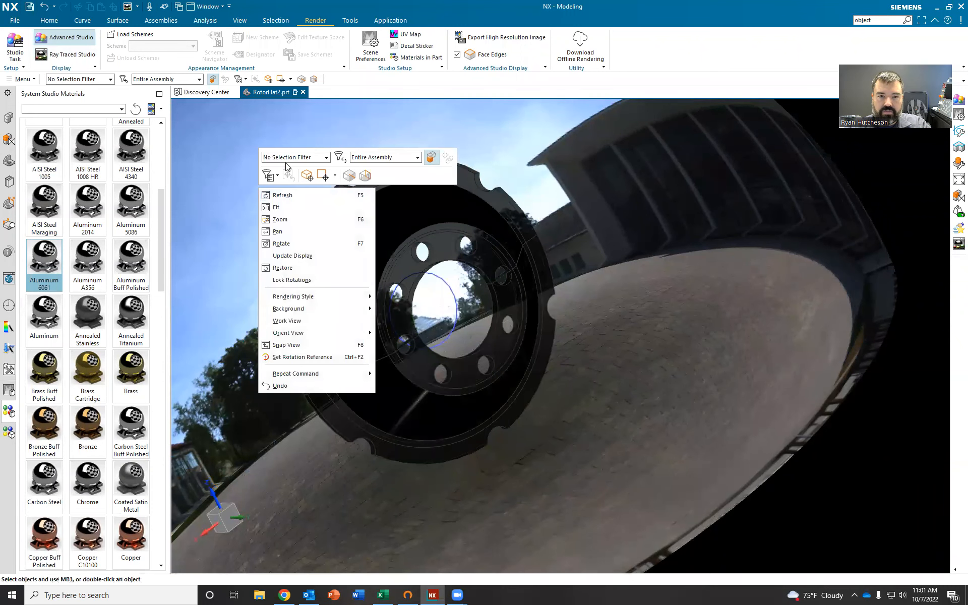
pyautogui.click(285, 161)
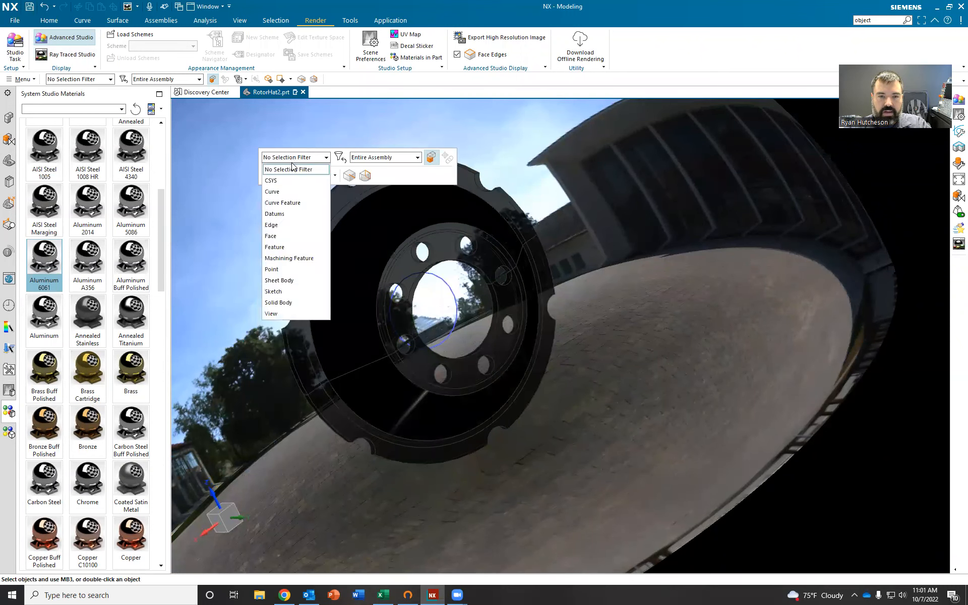
pyautogui.click(278, 303)
pyautogui.moveTo(44, 262)
pyautogui.mouseDown()
pyautogui.moveTo(335, 288)
pyautogui.moveTo(278, 210)
pyautogui.mouseUp()
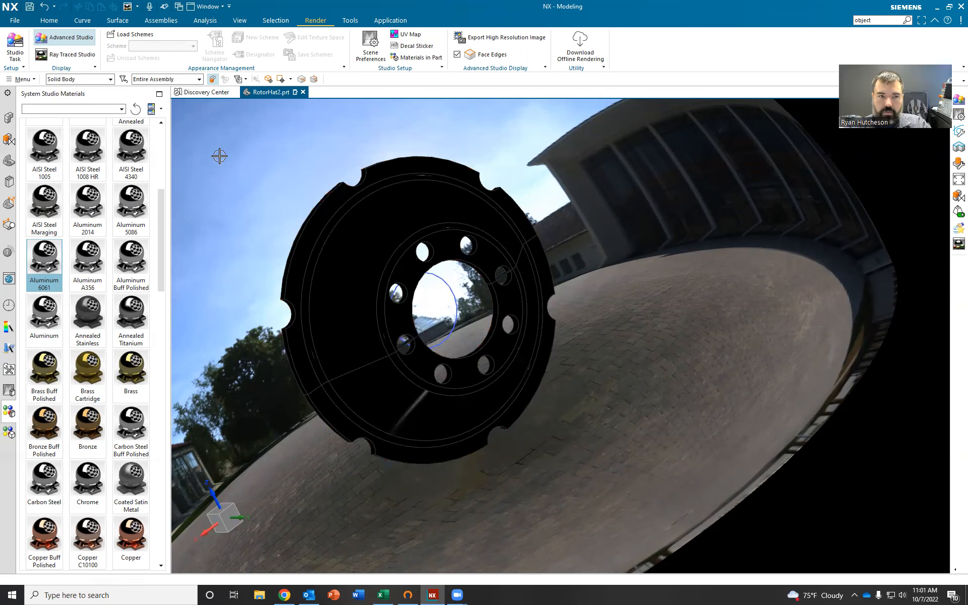
# Render the aluminum rotor hat in Ray Traced Studio, angle it to show the conical side, and pause the render.
pyautogui.click(70, 55)
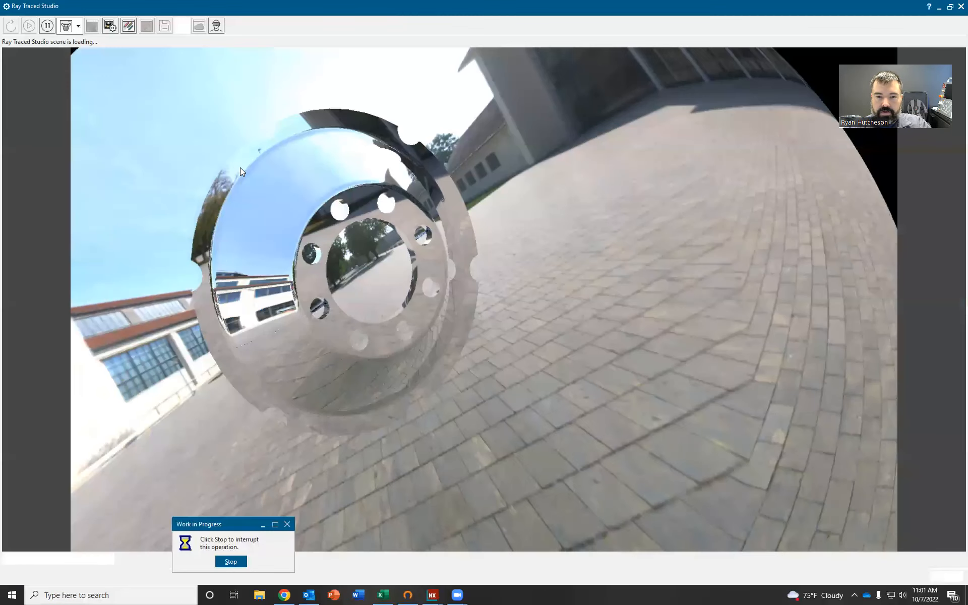
pyautogui.moveTo(171, 156); pyautogui.dragTo(126, 138, button='middle')
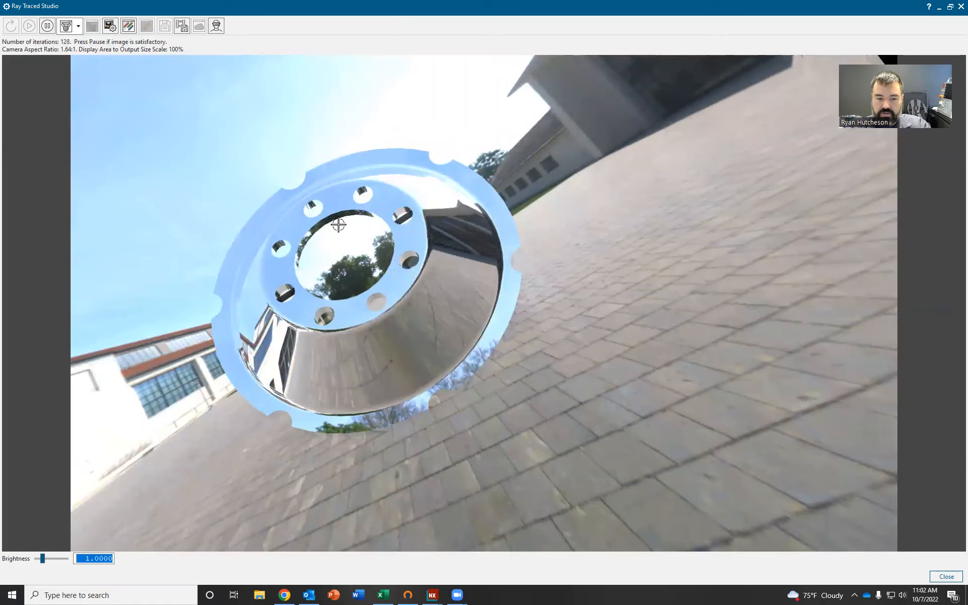
pyautogui.moveTo(306, 231); pyautogui.dragTo(273, 244, button='middle')
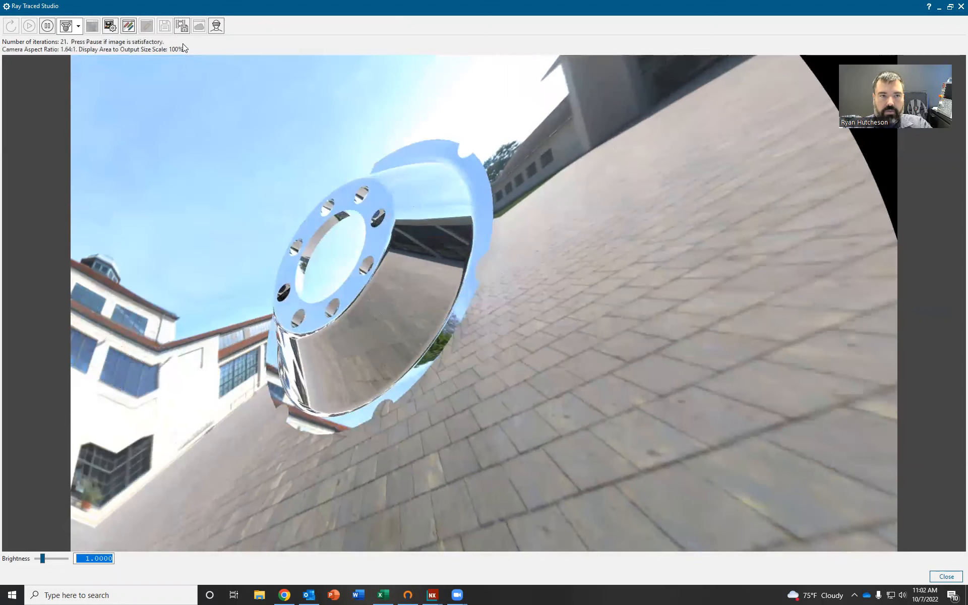
pyautogui.click(47, 26)
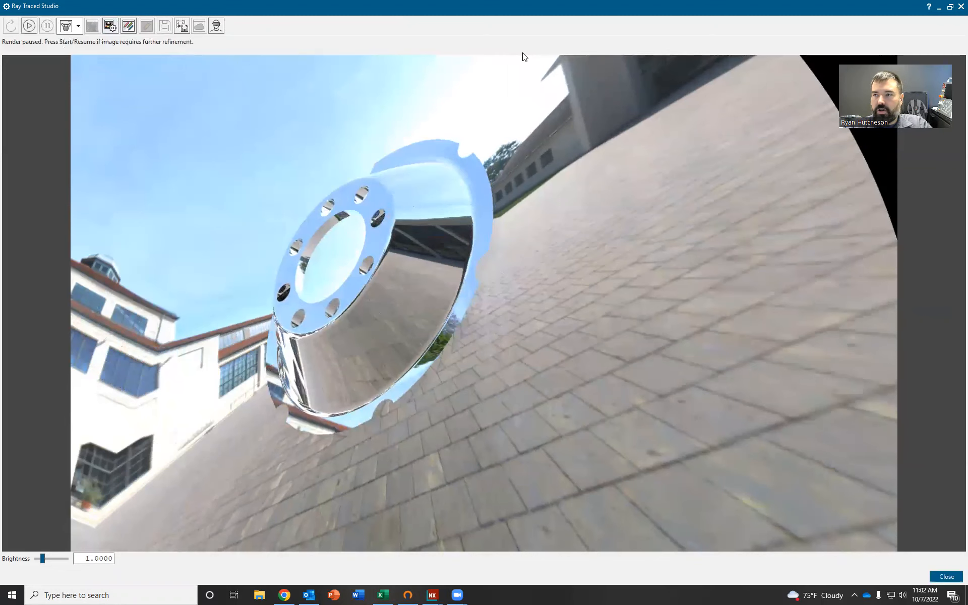
# Close Ray Traced Studio and return to the rotor hat model, turned to show its side profile.
pyautogui.click(961, 7)
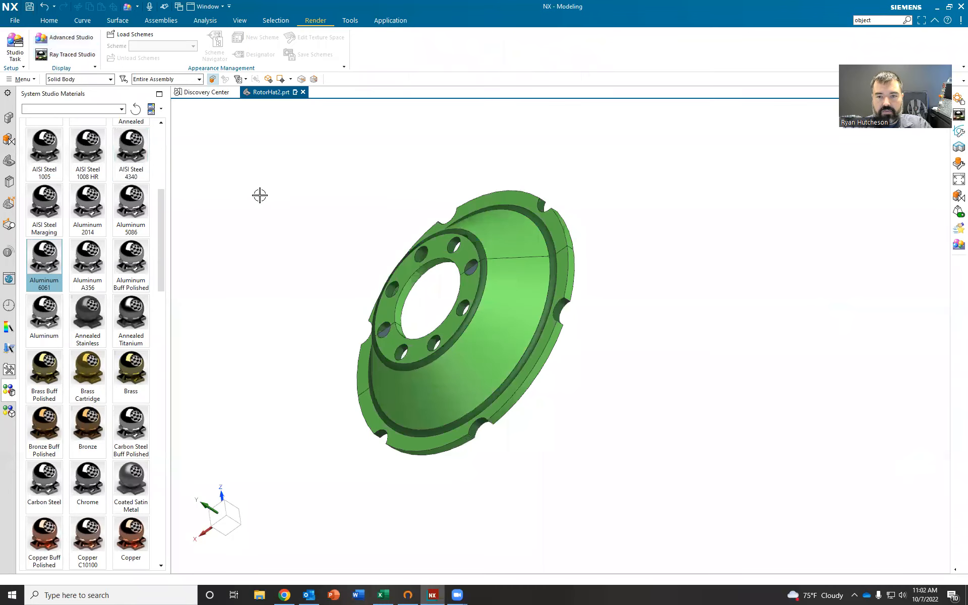
pyautogui.scroll(-1, 304, 173)
pyautogui.moveTo(304, 178); pyautogui.dragTo(297, 199, button='middle')
pyautogui.moveTo(467, 256); pyautogui.dragTo(443, 252, button='middle')
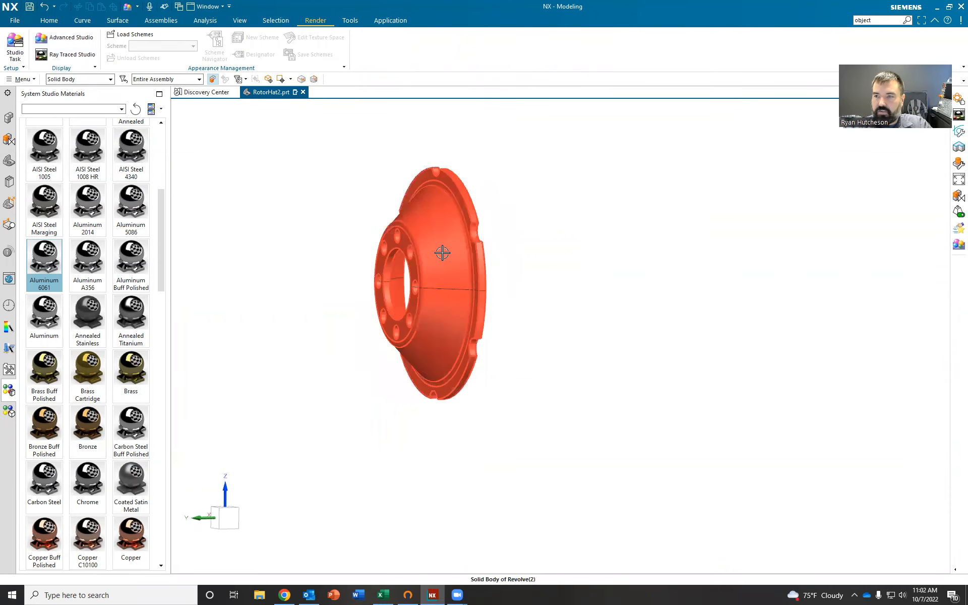
# Display the rotor hat in the Static Wireframe rendering style and inspect its edges from an angle.
pyautogui.rightClick(327, 180)
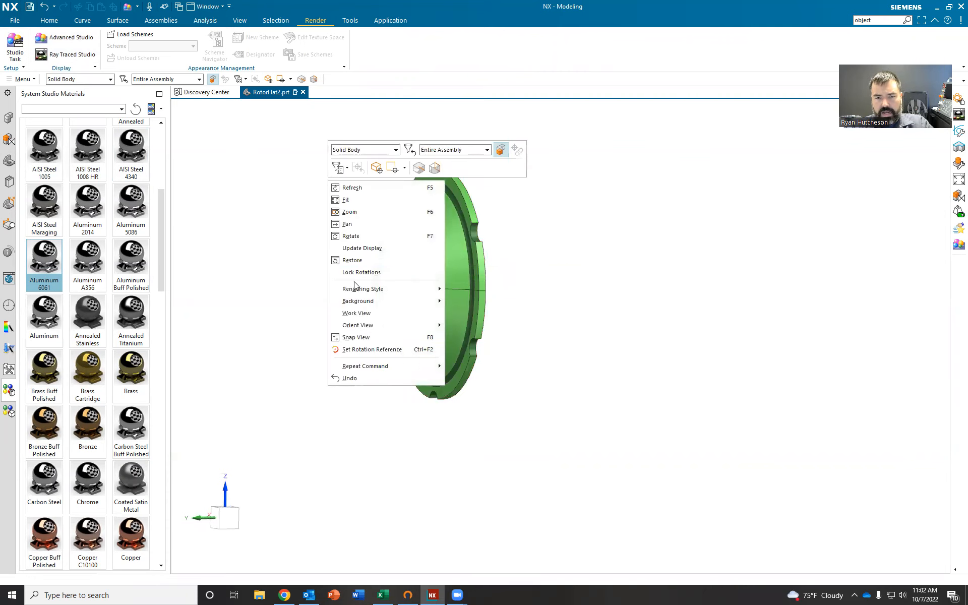
pyautogui.moveTo(385, 290)
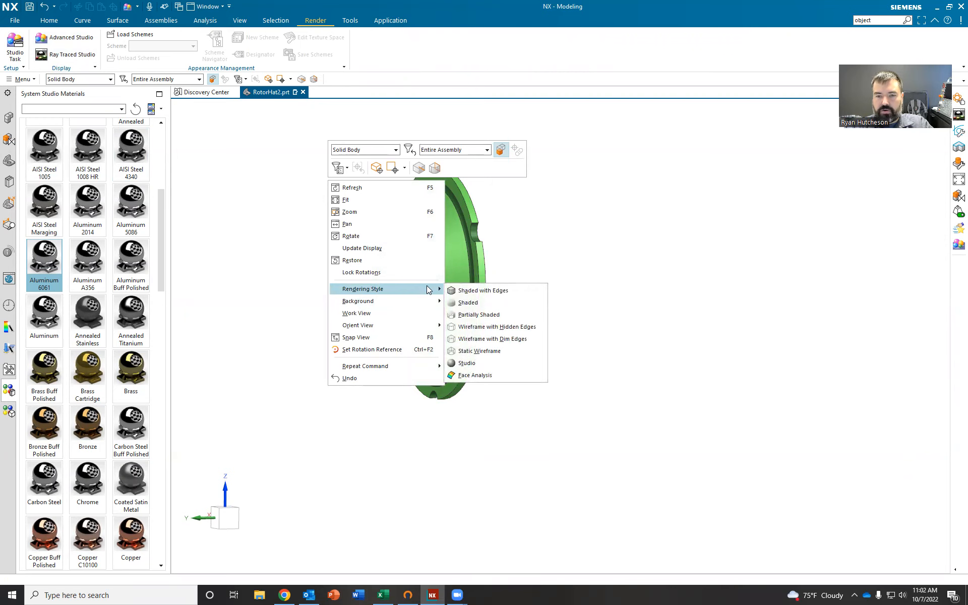
pyautogui.click(478, 351)
pyautogui.moveTo(428, 245); pyautogui.dragTo(500, 171, button='middle')
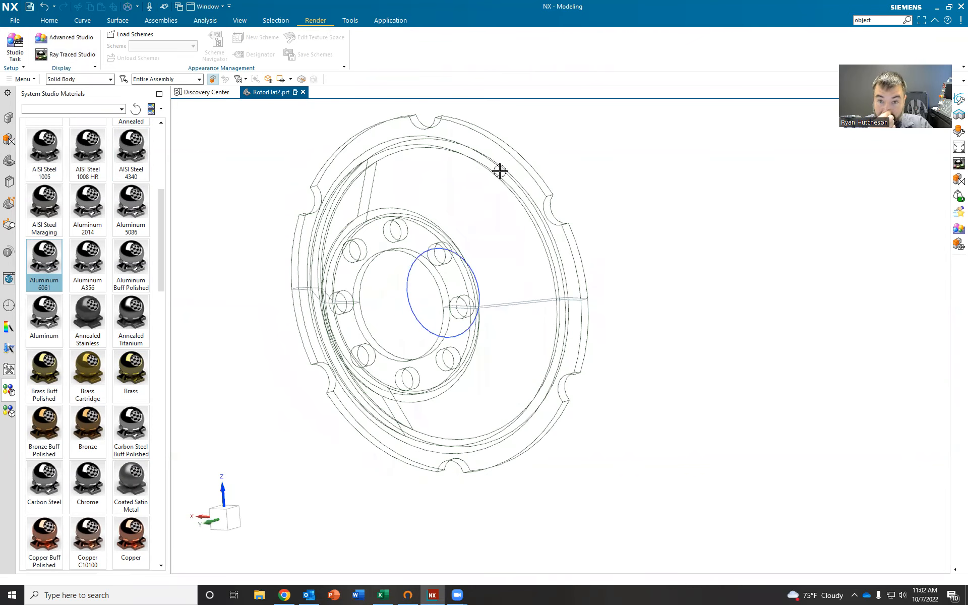
# Try the Curve selection filter on the wireframe rotor hat, and set the filter to Edge.
pyautogui.rightClick(547, 125)
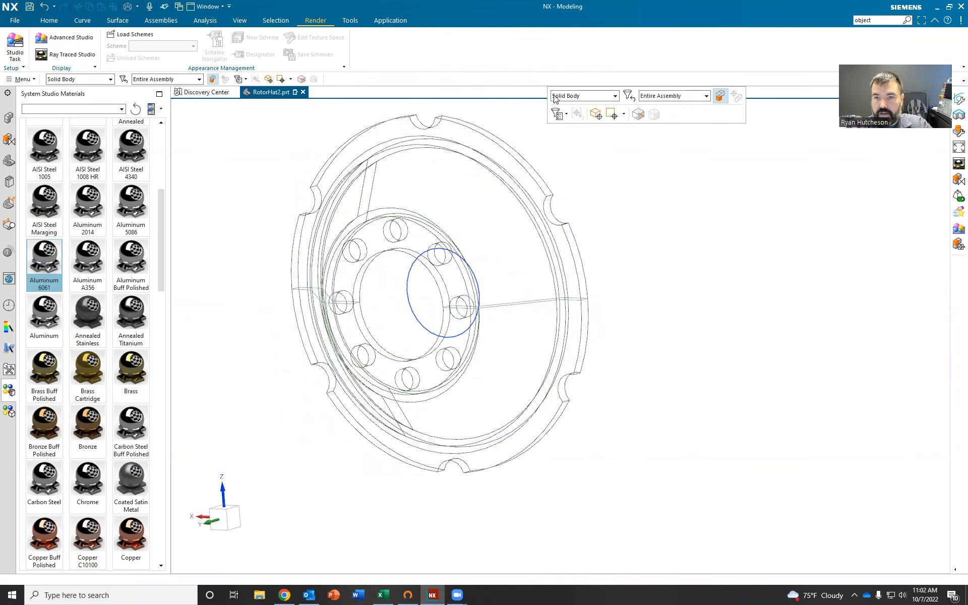
pyautogui.click(558, 98)
pyautogui.click(570, 136)
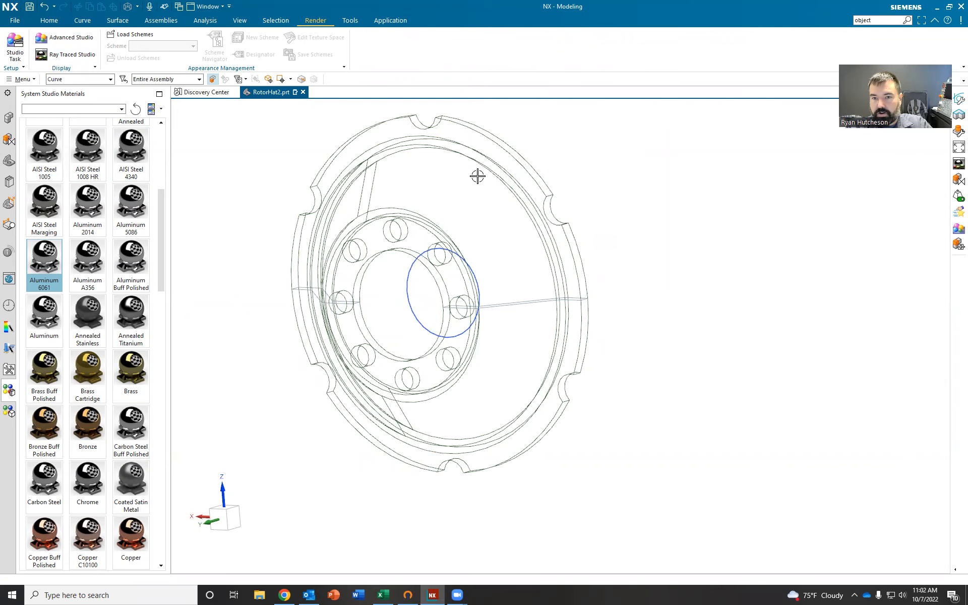
pyautogui.rightClick(528, 123)
pyautogui.click(543, 97)
pyautogui.click(557, 157)
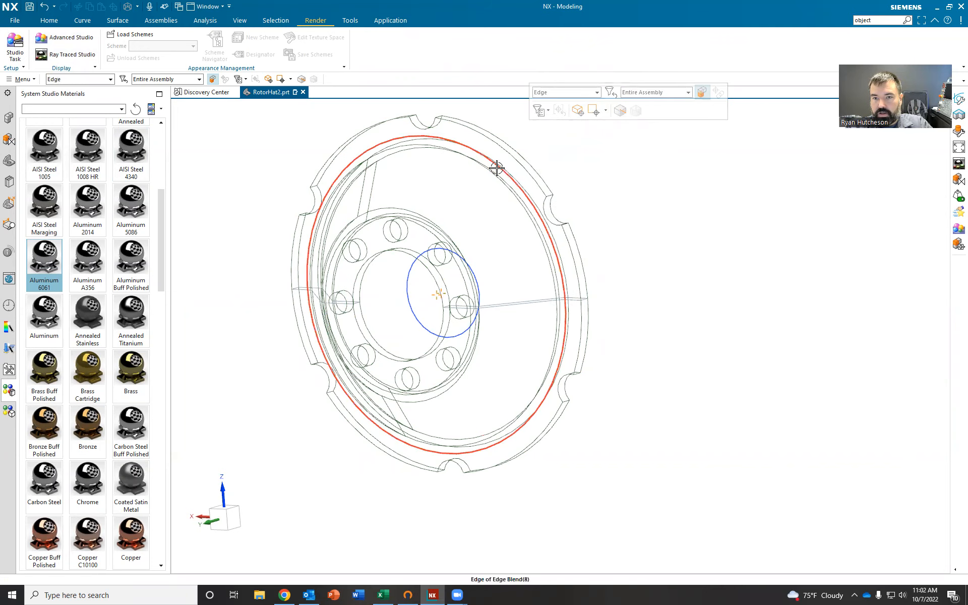
pyautogui.moveTo(500, 181); pyautogui.dragTo(441, 167, button='middle')
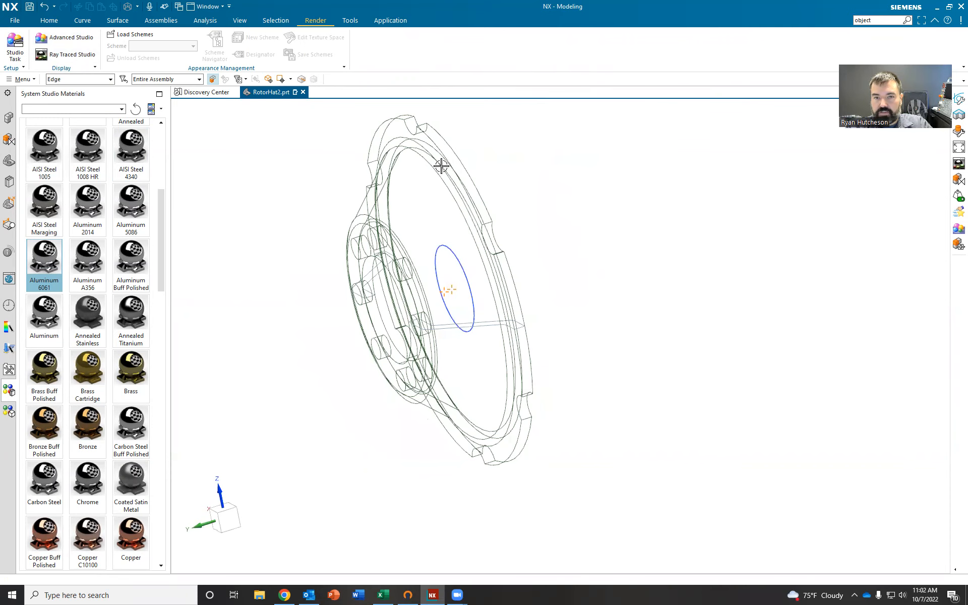
# Change the rendering style of the rotor hat to Studio.
pyautogui.rightClick(521, 163)
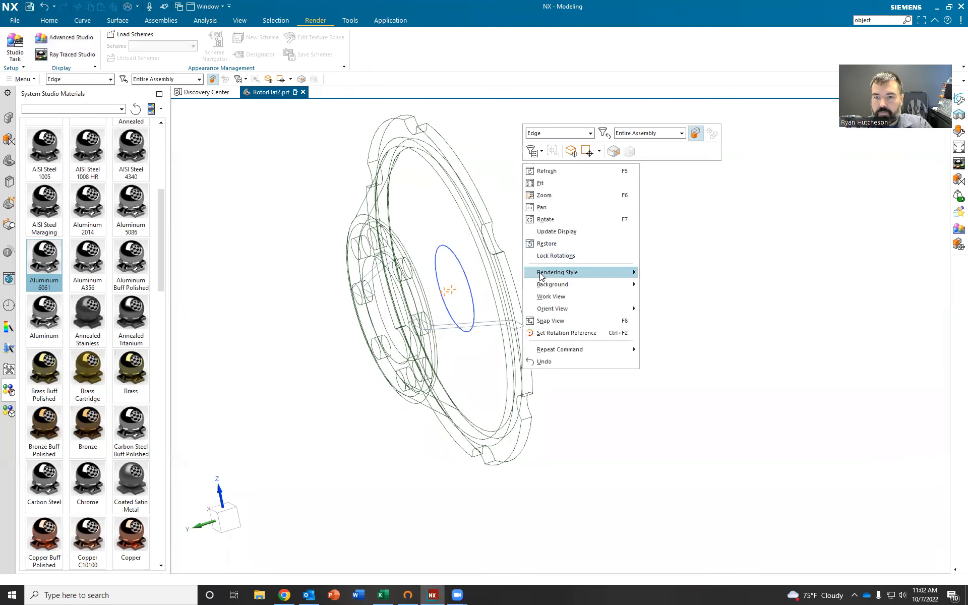
pyautogui.moveTo(541, 276)
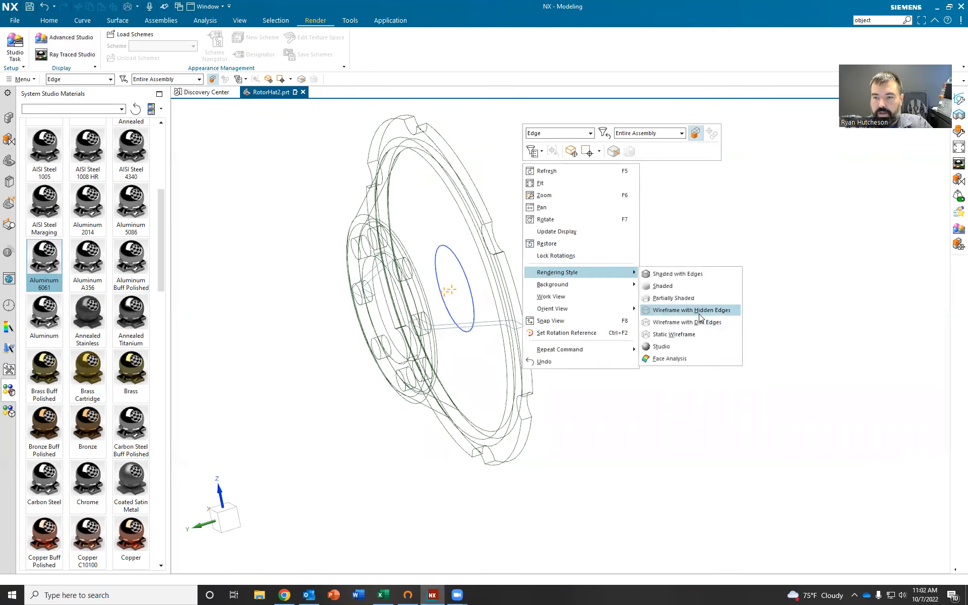
pyautogui.click(654, 345)
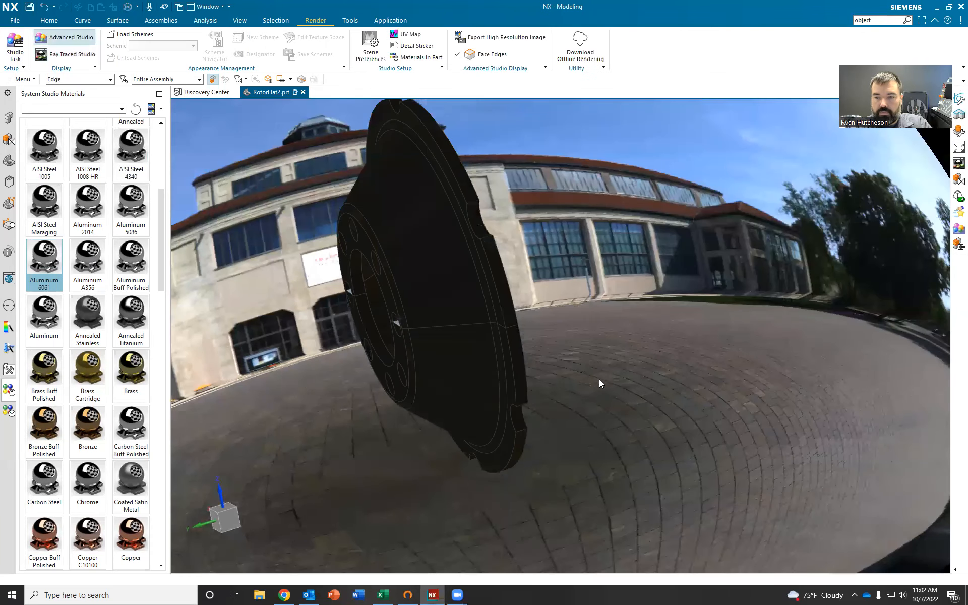
# Set the rendering style to Shaded with Edges and fit the rotor hat to the view, angled to show its conical side.
pyautogui.rightClick(599, 382)
pyautogui.moveTo(610, 344)
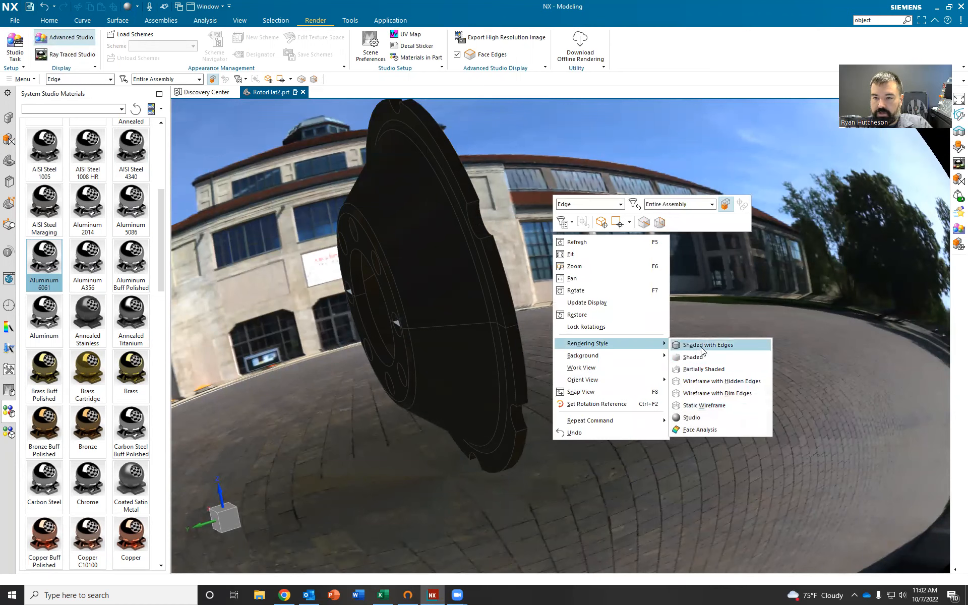
pyautogui.click(706, 345)
pyautogui.moveTo(511, 277)
pyautogui.mouseDown(button='middle')
pyautogui.moveTo(642, 268)
pyautogui.moveTo(464, 290)
pyautogui.moveTo(373, 284)
pyautogui.mouseUp(button='middle')
pyautogui.scroll(3, 464, 291)
pyautogui.scroll(-2, 384, 288)
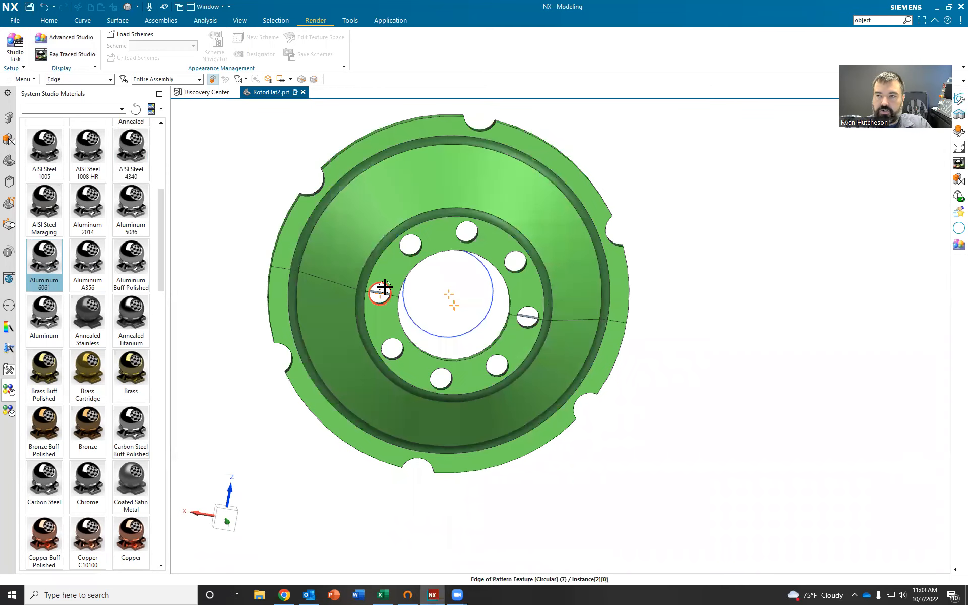
pyautogui.moveTo(385, 286); pyautogui.dragTo(479, 140, button='middle')
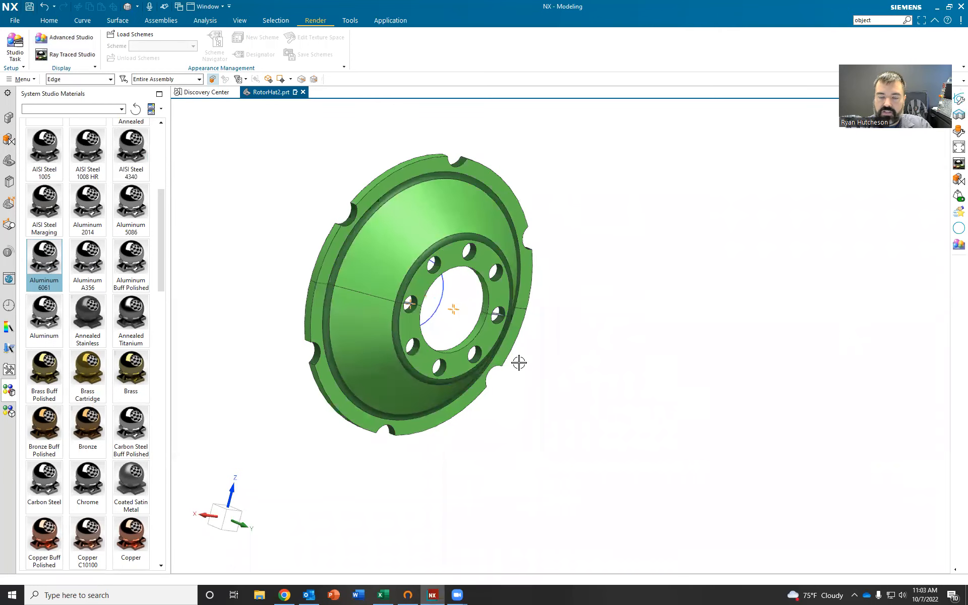
pyautogui.rightClick(568, 195)
pyautogui.click(579, 223)
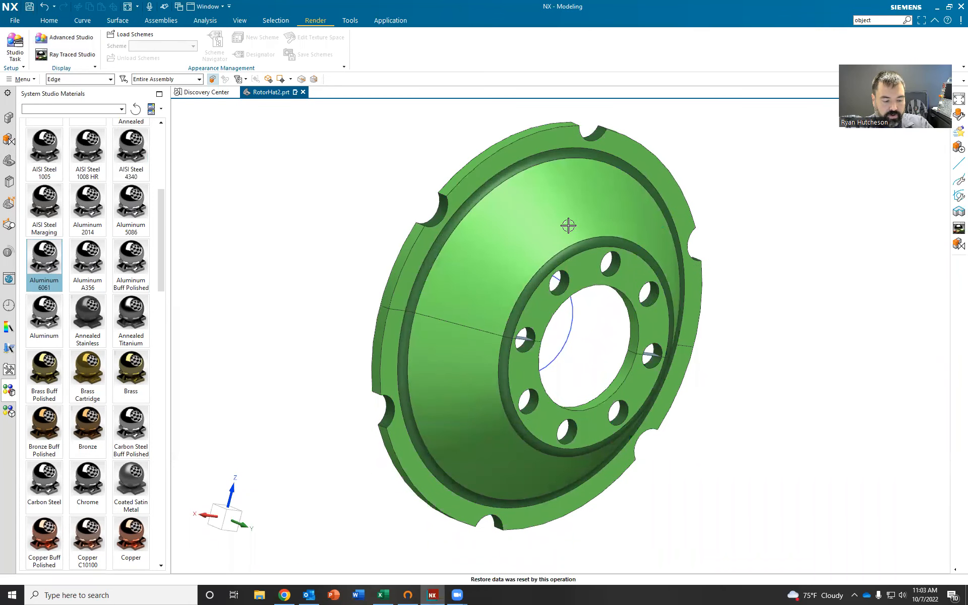
# Change the background of the rotor hat view to Dark Theme.
pyautogui.rightClick(715, 180)
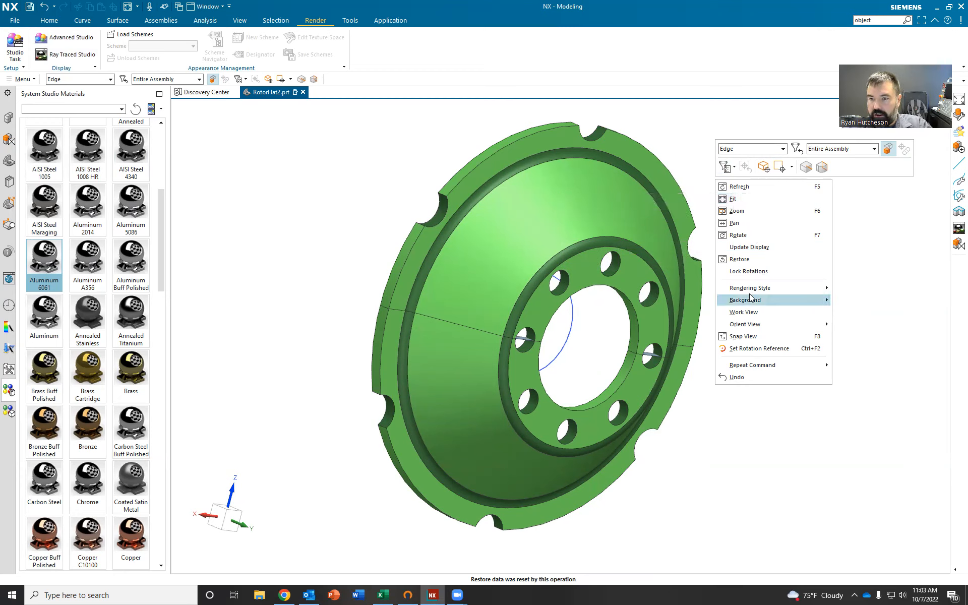
pyautogui.moveTo(780, 295)
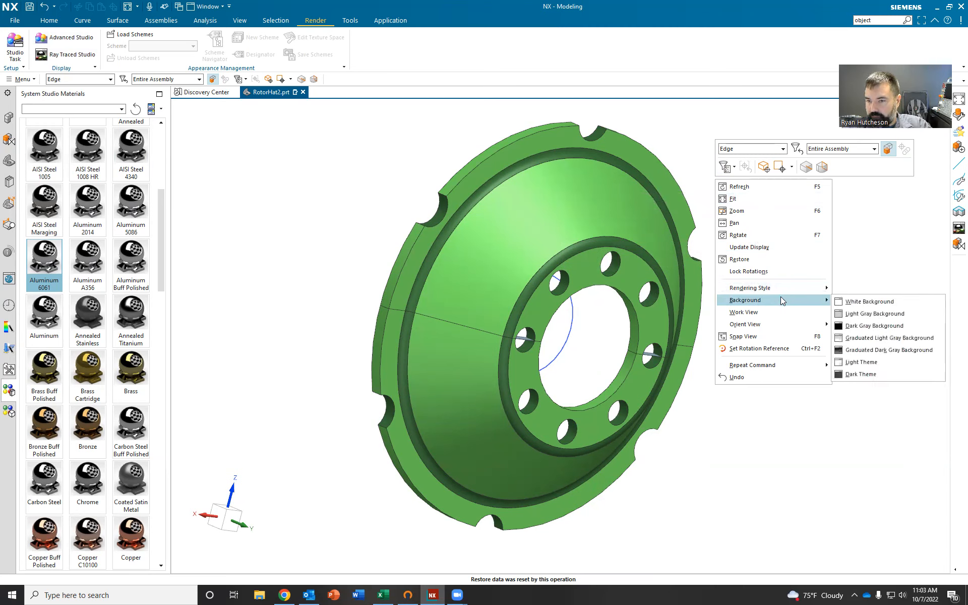
pyautogui.click(861, 374)
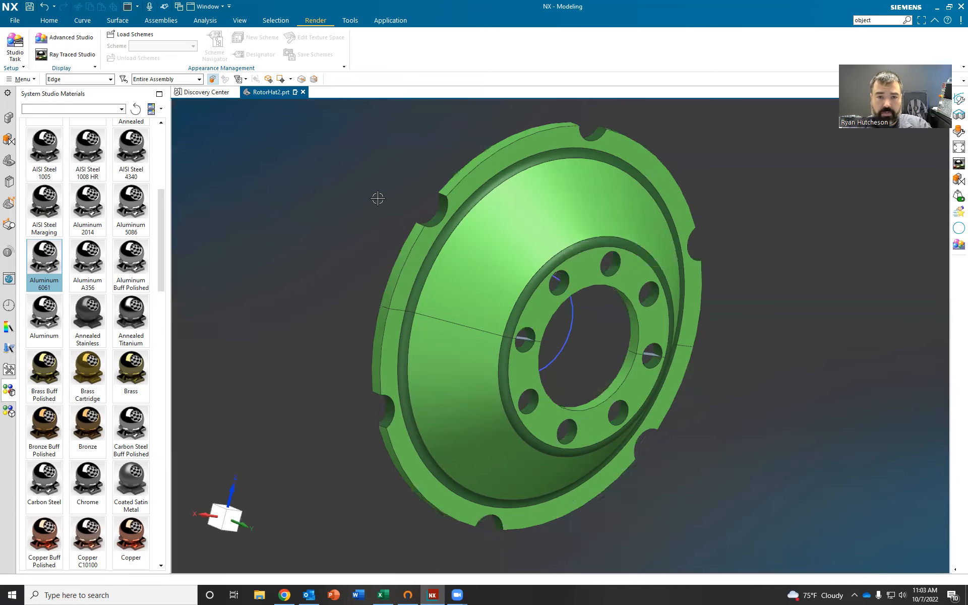
pyautogui.moveTo(372, 198); pyautogui.dragTo(341, 201, button='middle')
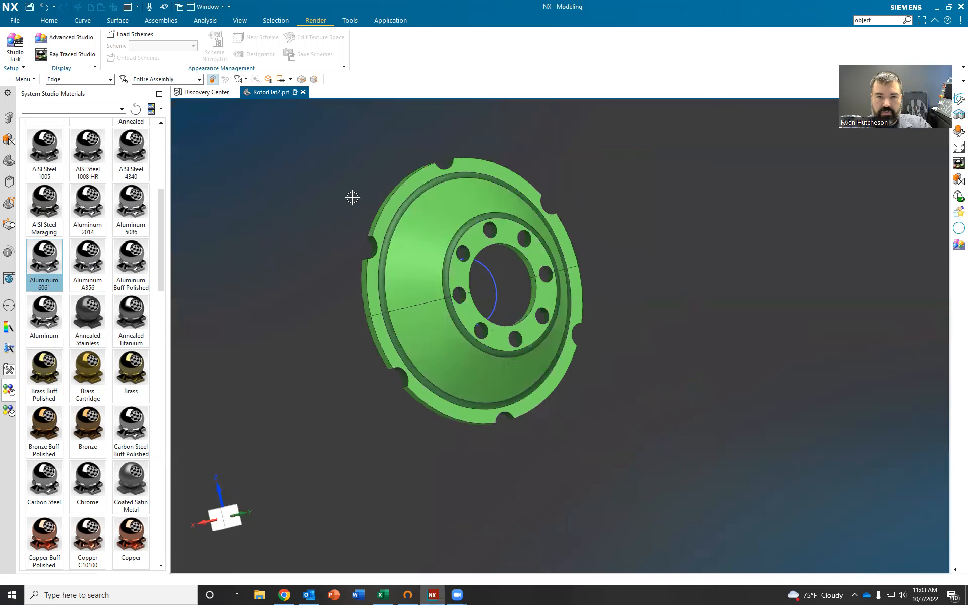
pyautogui.rightClick(330, 187)
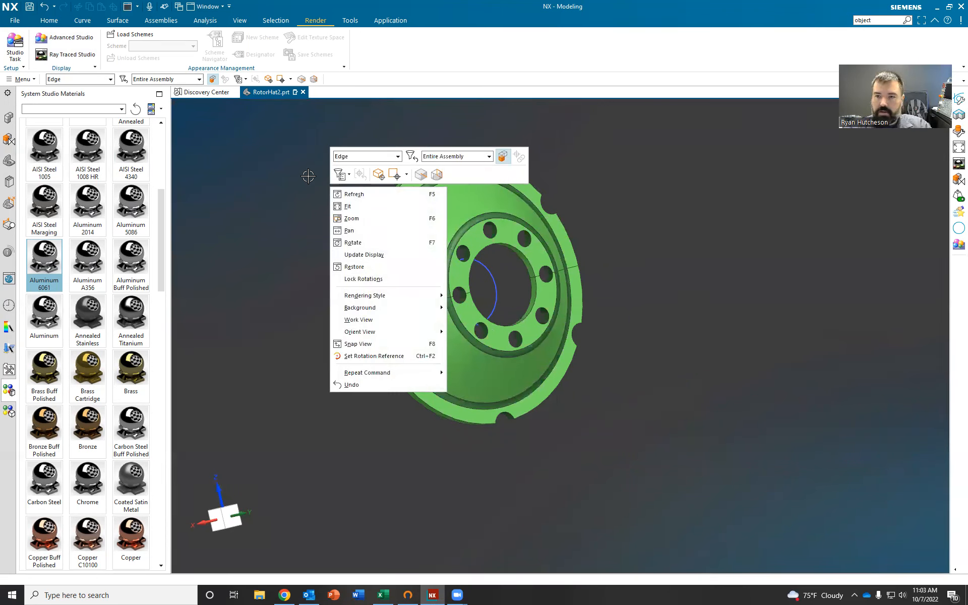
pyautogui.press('Escape')
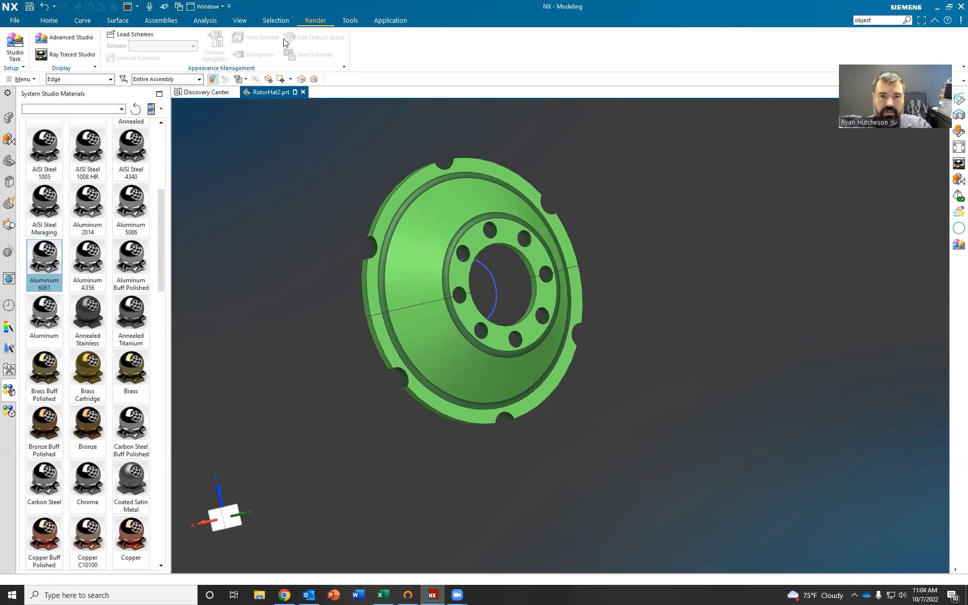
pyautogui.click(269, 21)
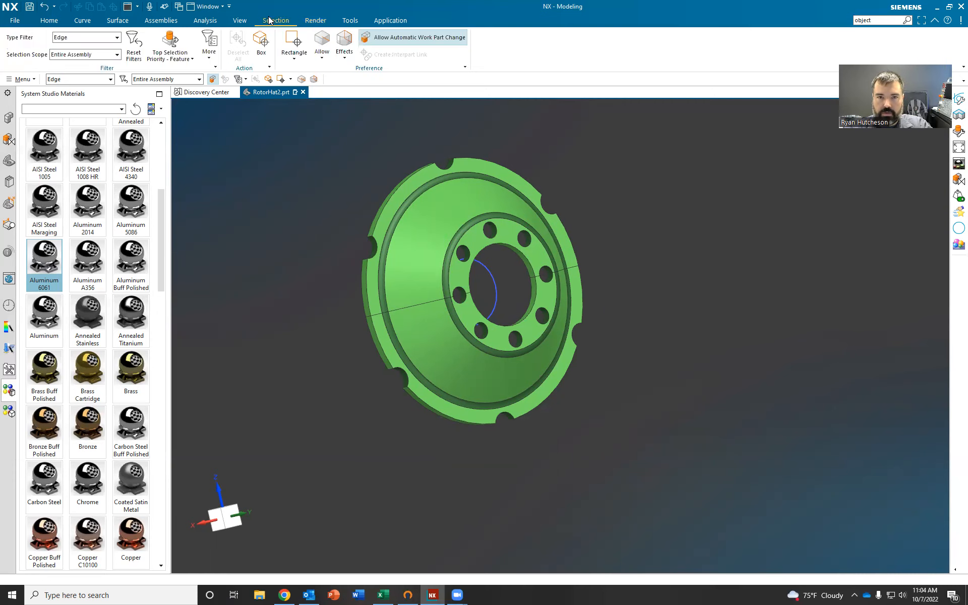
pyautogui.click(321, 21)
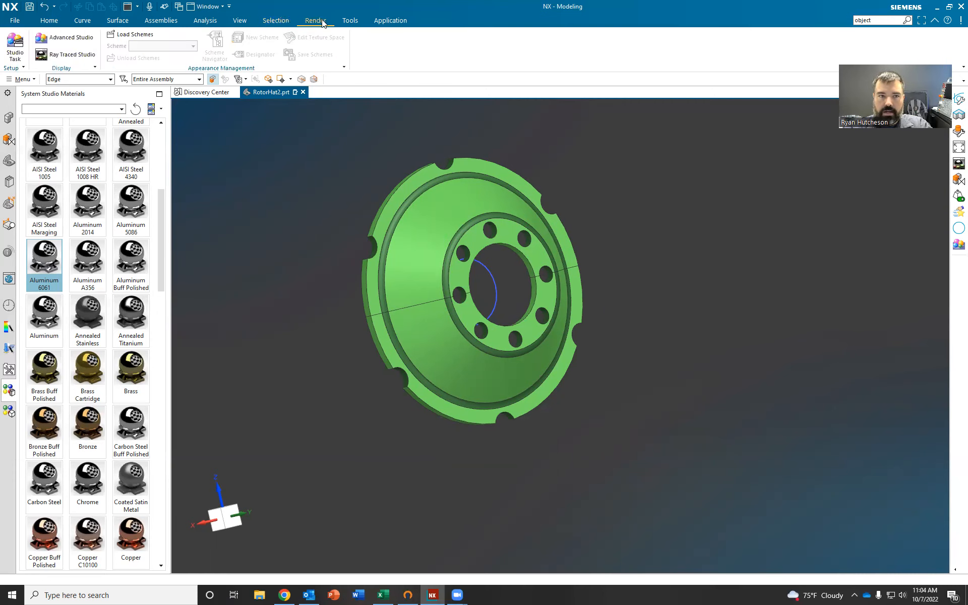
pyautogui.click(146, 20)
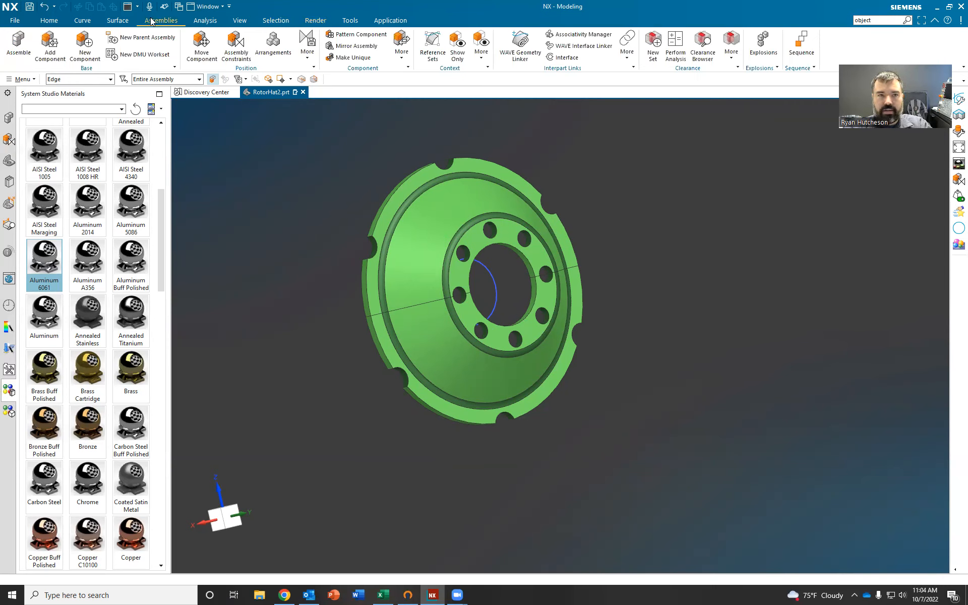
pyautogui.click(199, 21)
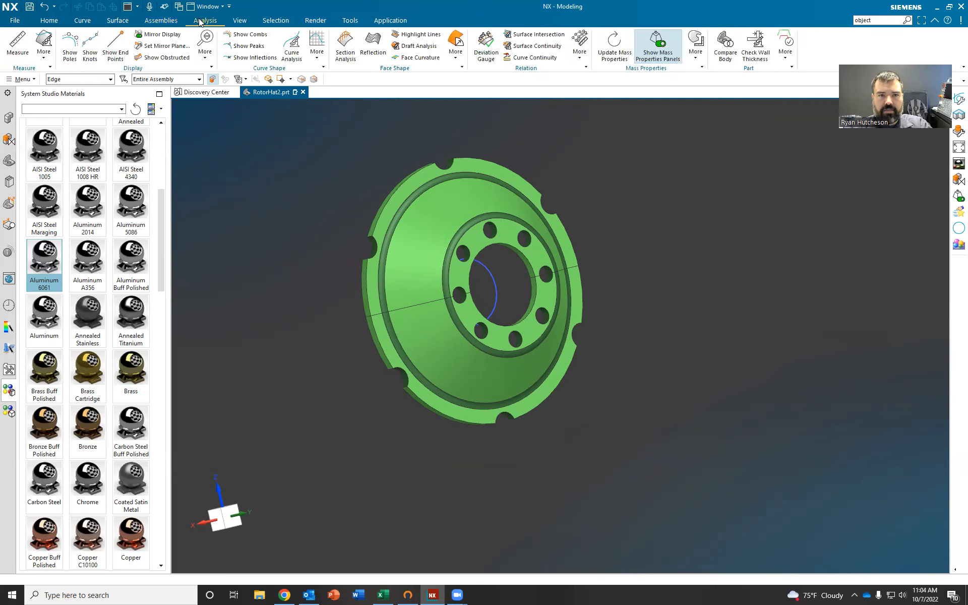
pyautogui.click(316, 22)
pyautogui.click(350, 21)
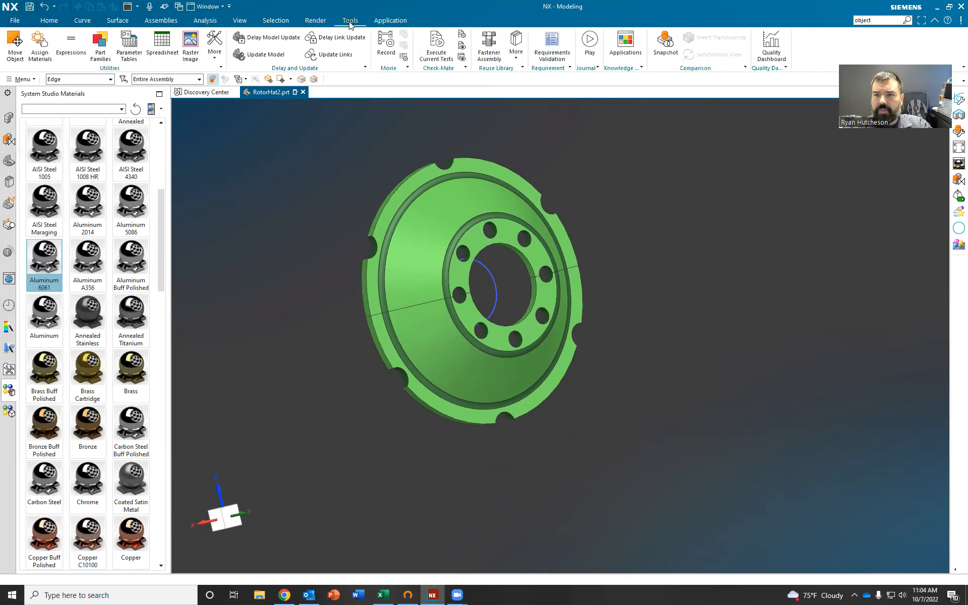
pyautogui.click(281, 22)
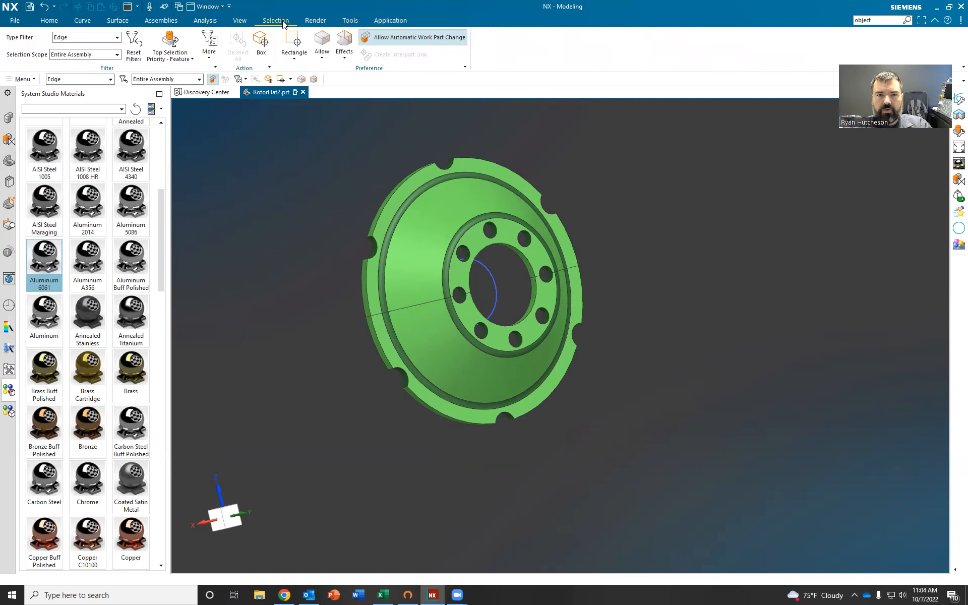
pyautogui.click(212, 22)
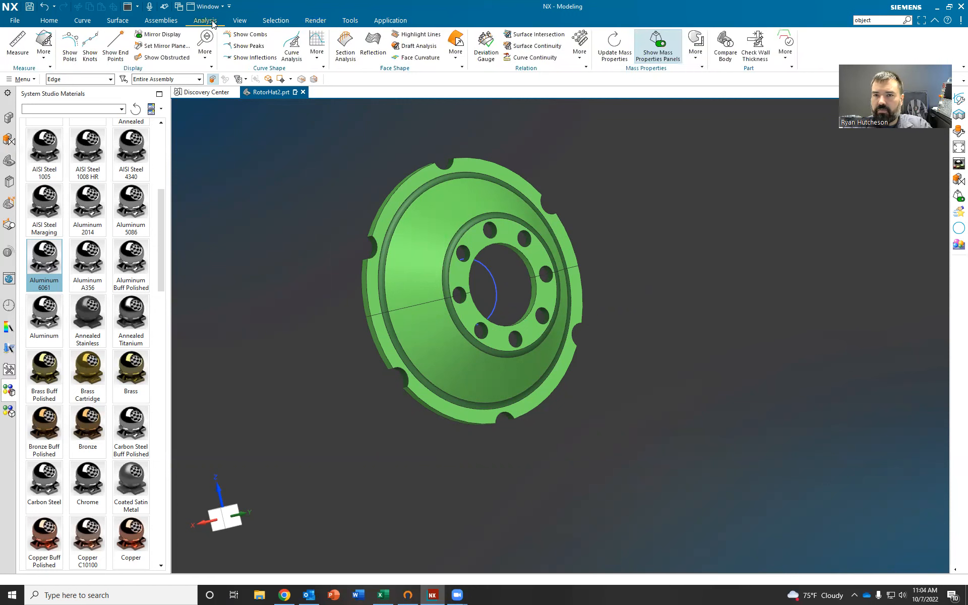
pyautogui.click(161, 20)
pyautogui.click(117, 20)
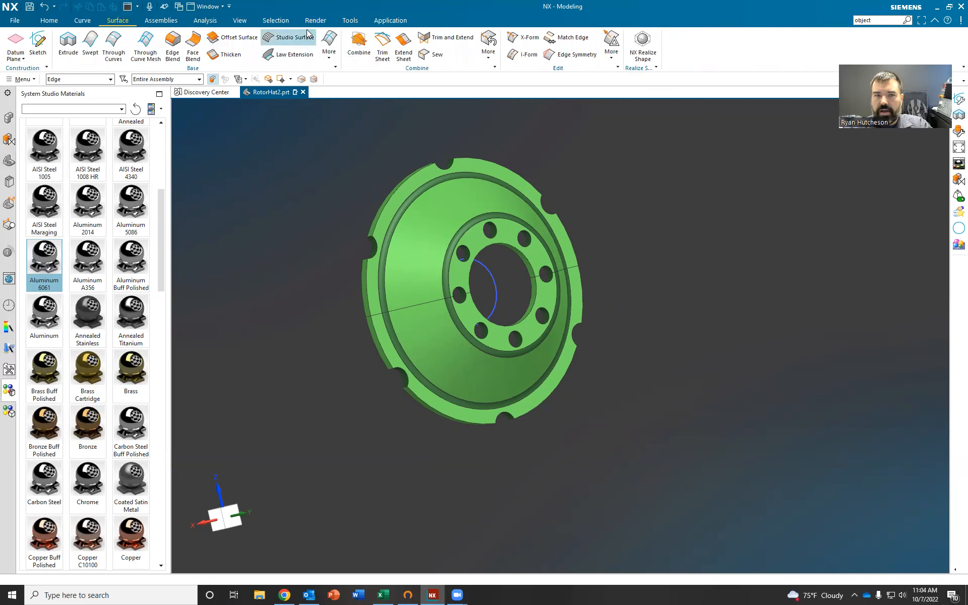
pyautogui.click(240, 21)
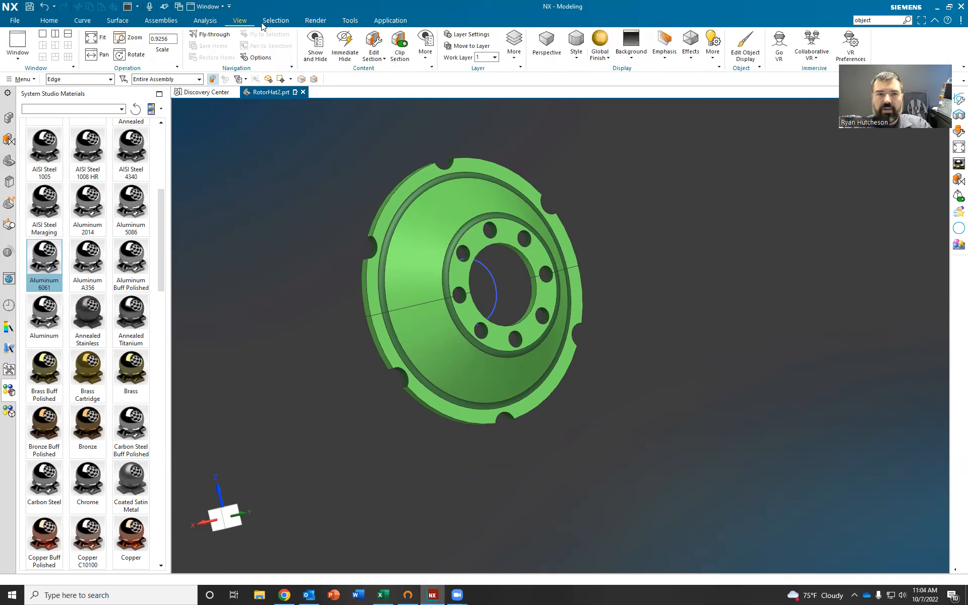